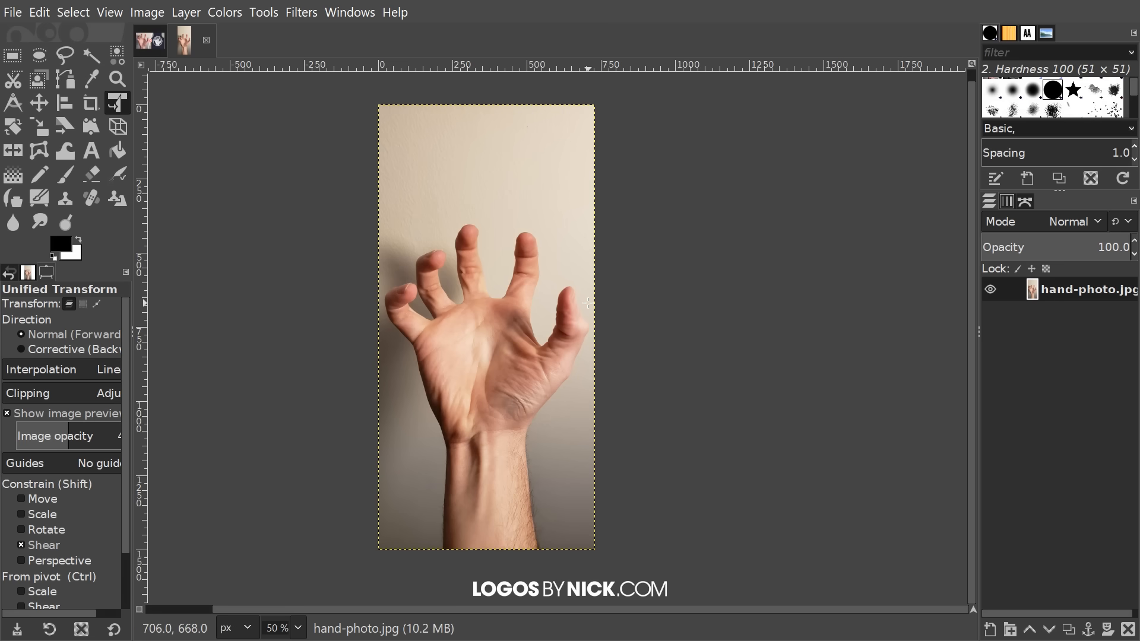
- Desaturate the hand photo completely by setting the Saturation scale to 0
{"action": "mouse_move", "coordinate": [559, 297]}
{"action": "left_mouse_down"}
{"action": "mouse_move", "coordinate": [571, 311]}
{"action": "mouse_move", "coordinate": [558, 303]}
{"action": "left_mouse_up"}
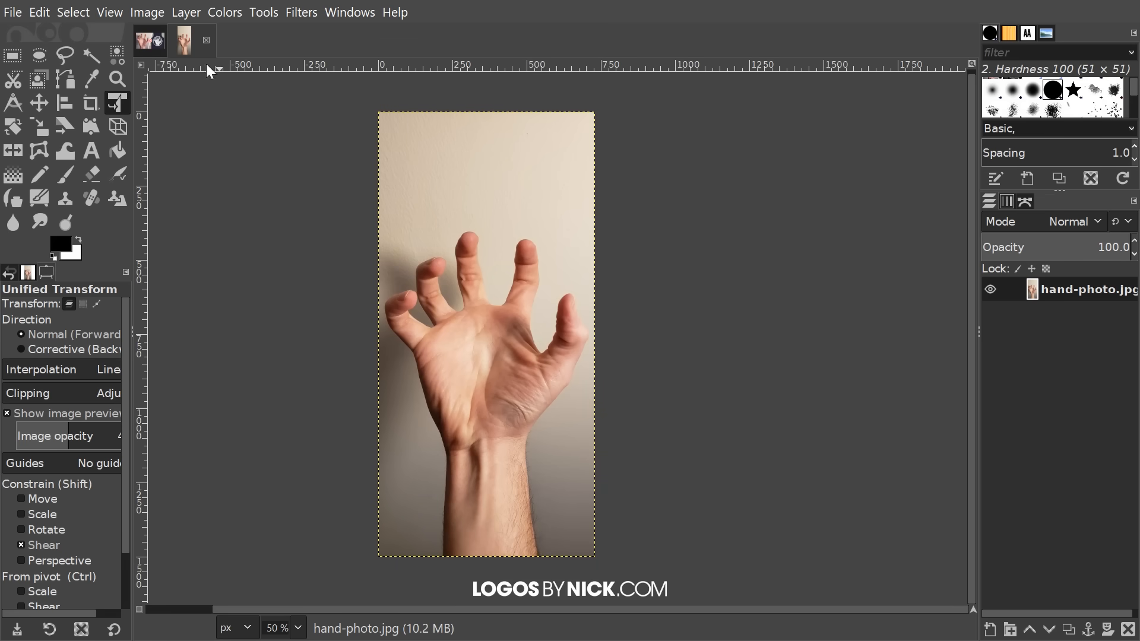
{"action": "left_click", "coordinate": [226, 17]}
{"action": "left_click", "coordinate": [255, 119]}
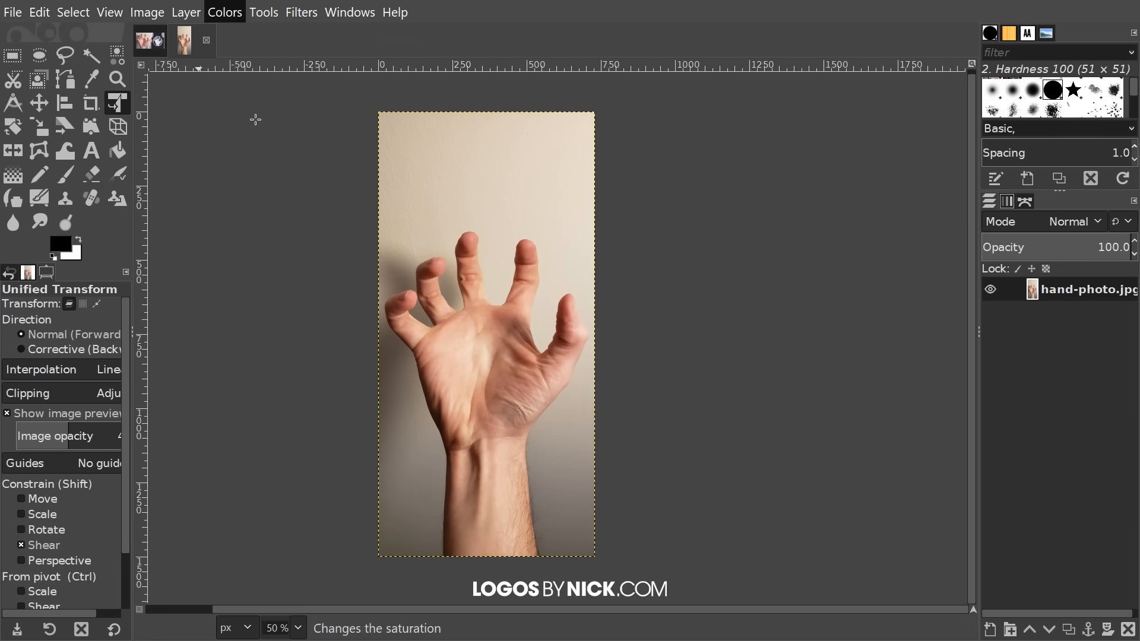
{"action": "left_click_drag", "start_coordinate": [1085, 282], "coordinate": [458, 194]}
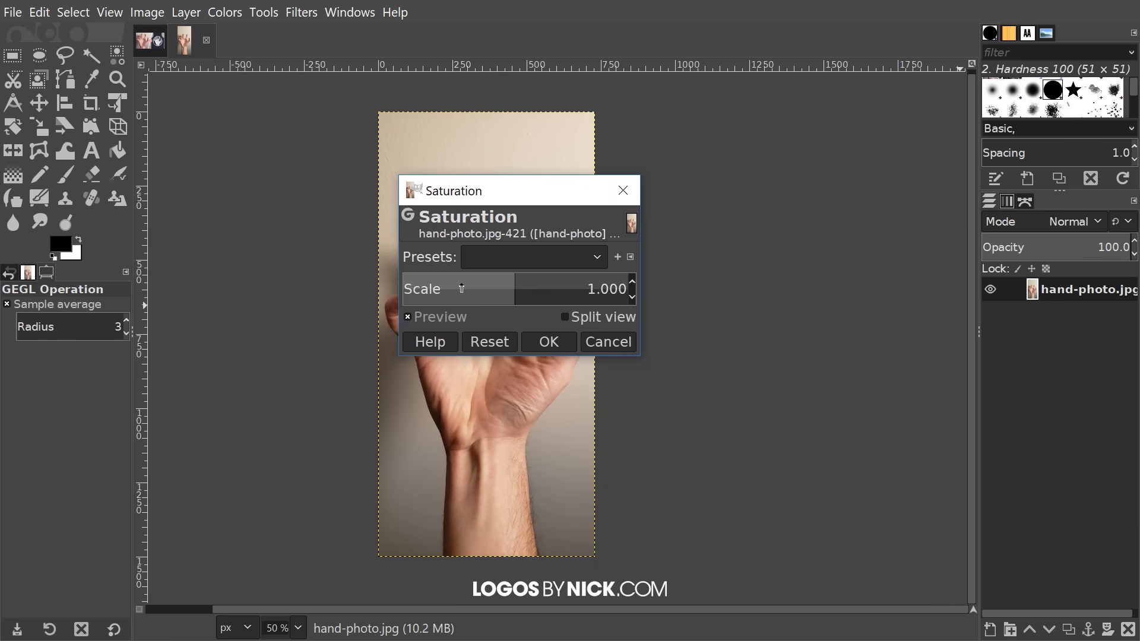
{"action": "left_click_drag", "start_coordinate": [522, 287], "coordinate": [400, 279]}
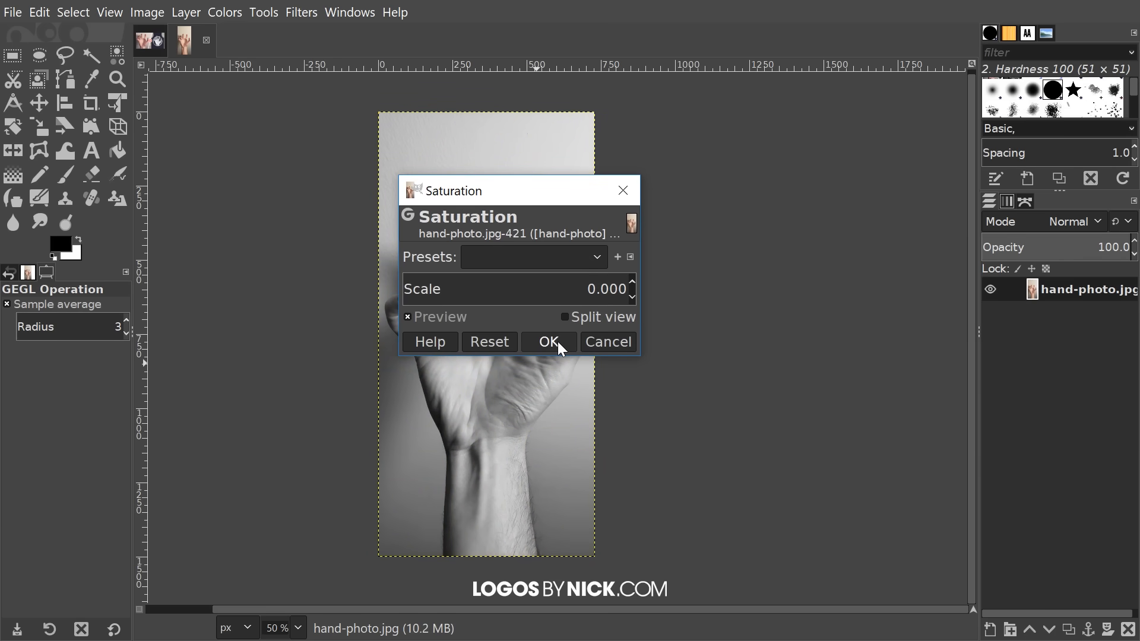
{"action": "left_click", "coordinate": [557, 341]}
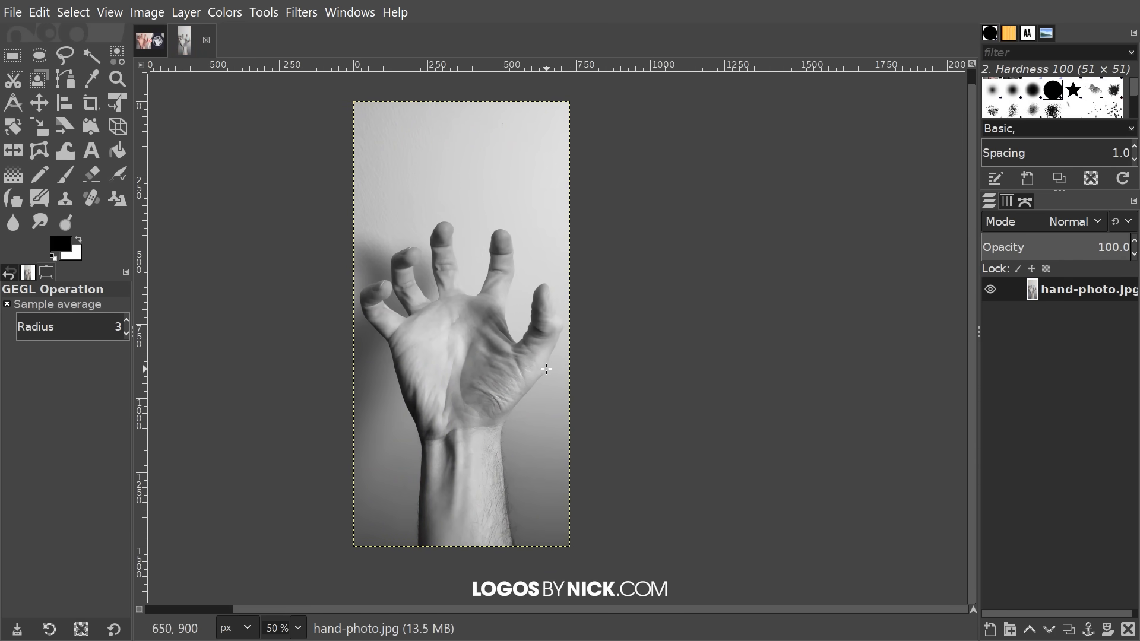
- Darken the photo's shadows with Curves by moving the Value curve's black point inward along the baseline to about a quarter of the range
{"action": "scroll", "coordinate": [502, 389], "scroll_direction": "up", "scroll_amount": 1}
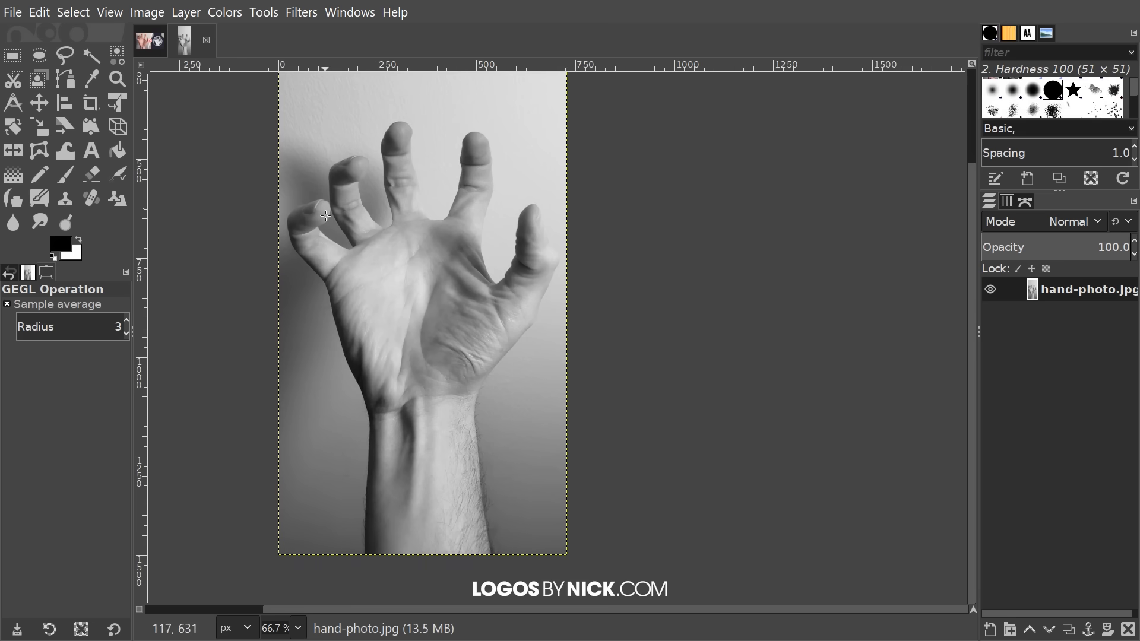
{"action": "left_click_drag", "start_coordinate": [431, 331], "coordinate": [259, 373]}
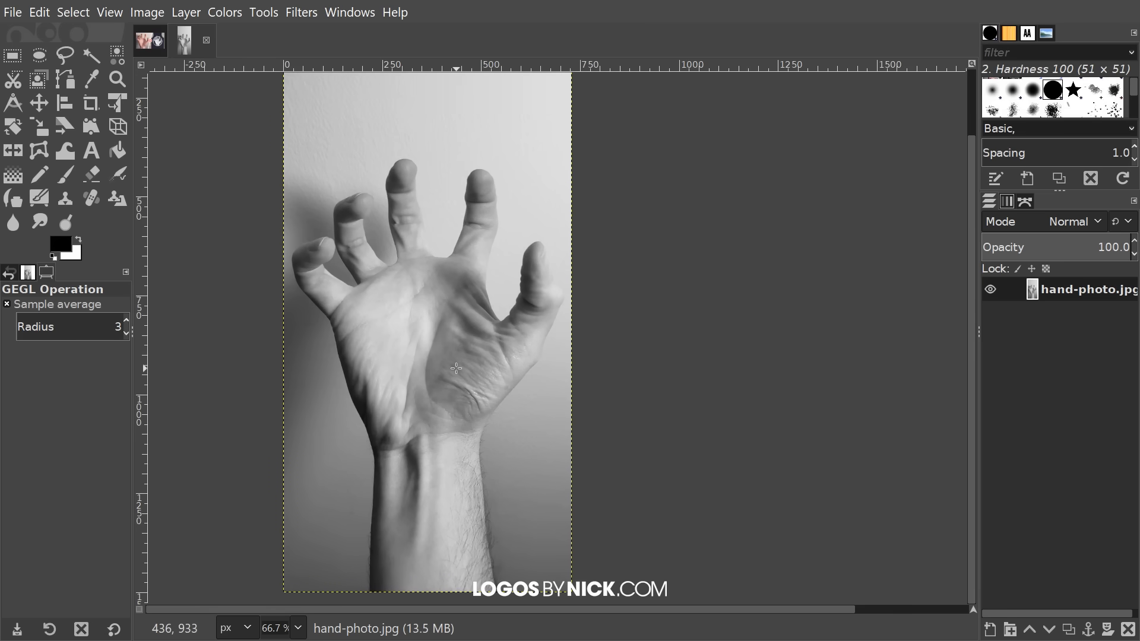
{"action": "left_click_drag", "start_coordinate": [454, 342], "coordinate": [433, 350]}
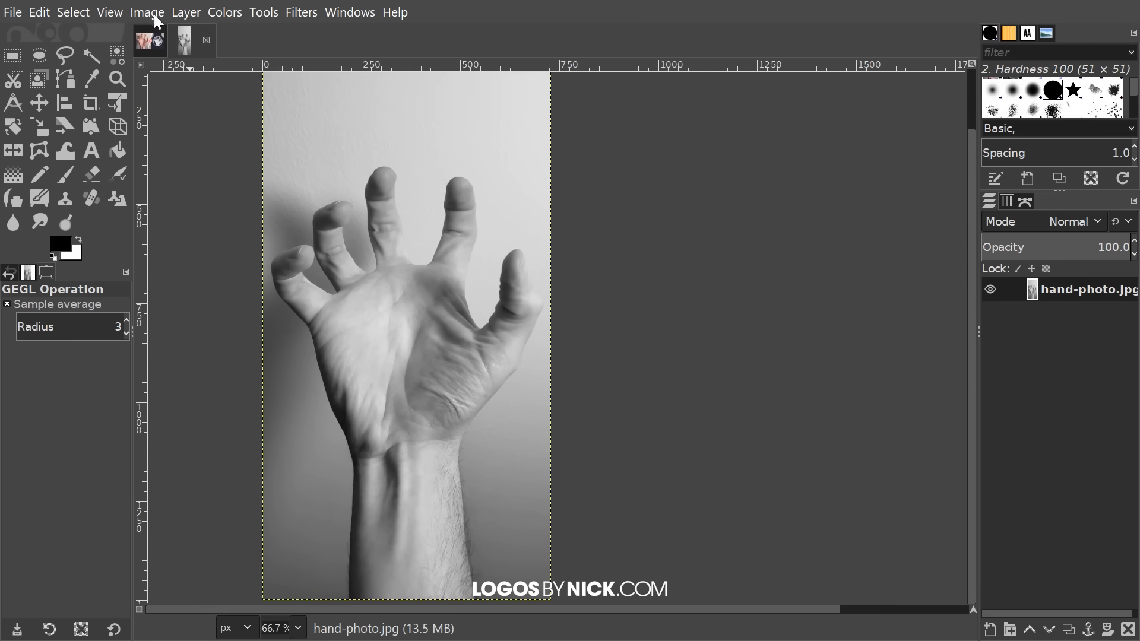
{"action": "left_click", "coordinate": [114, 12]}
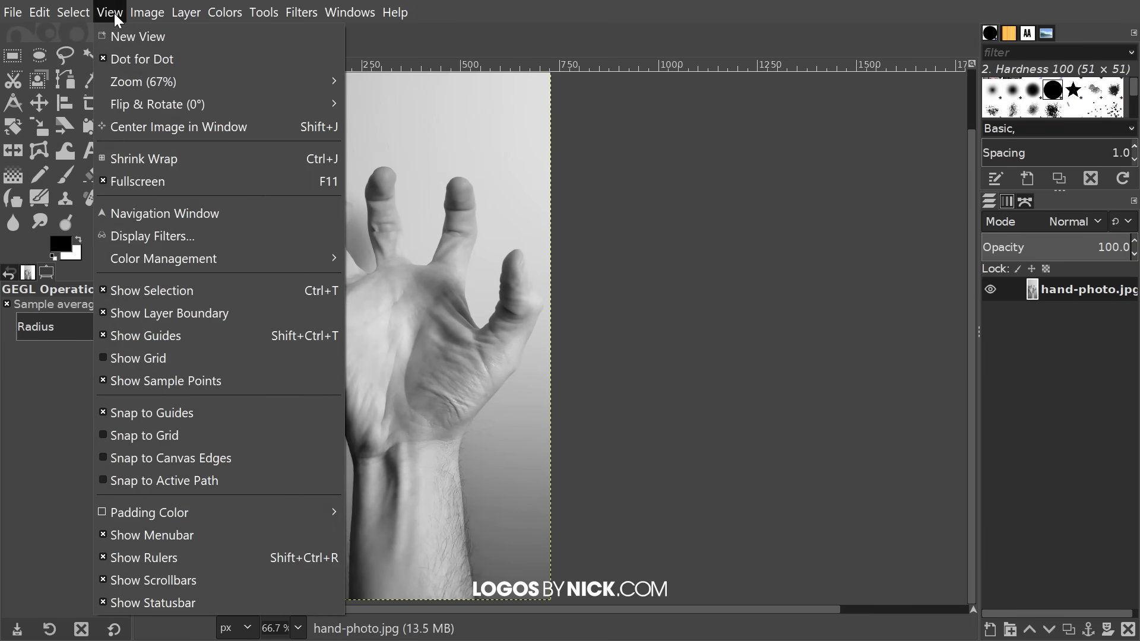
{"action": "mouse_move", "coordinate": [226, 19]}
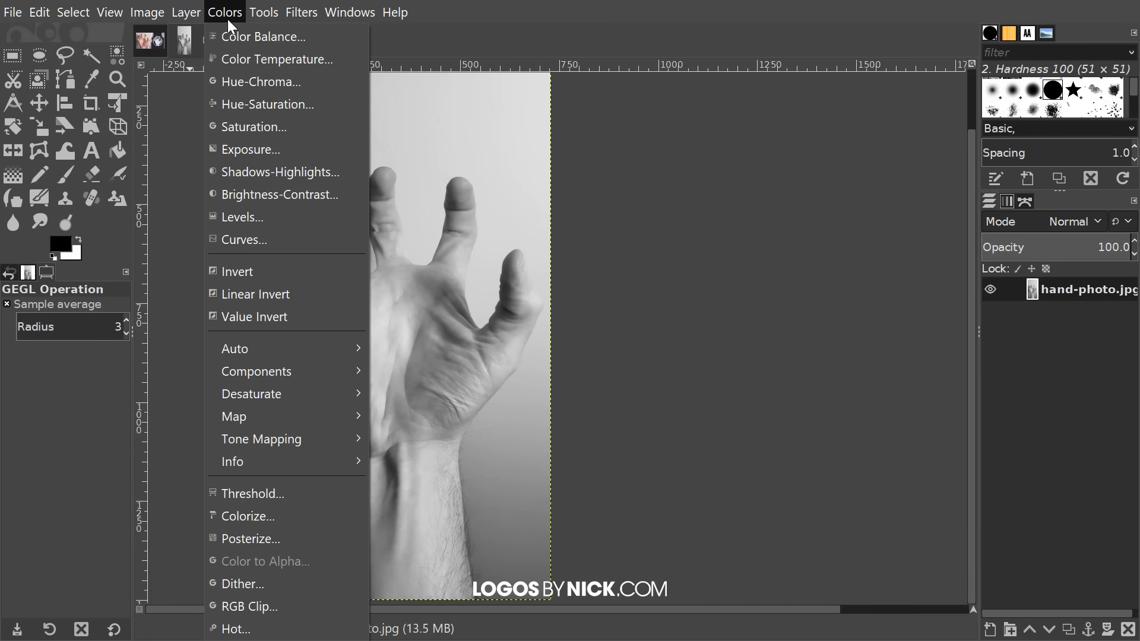
{"action": "left_click", "coordinate": [286, 238]}
{"action": "left_click_drag", "start_coordinate": [1040, 299], "coordinate": [834, 128]}
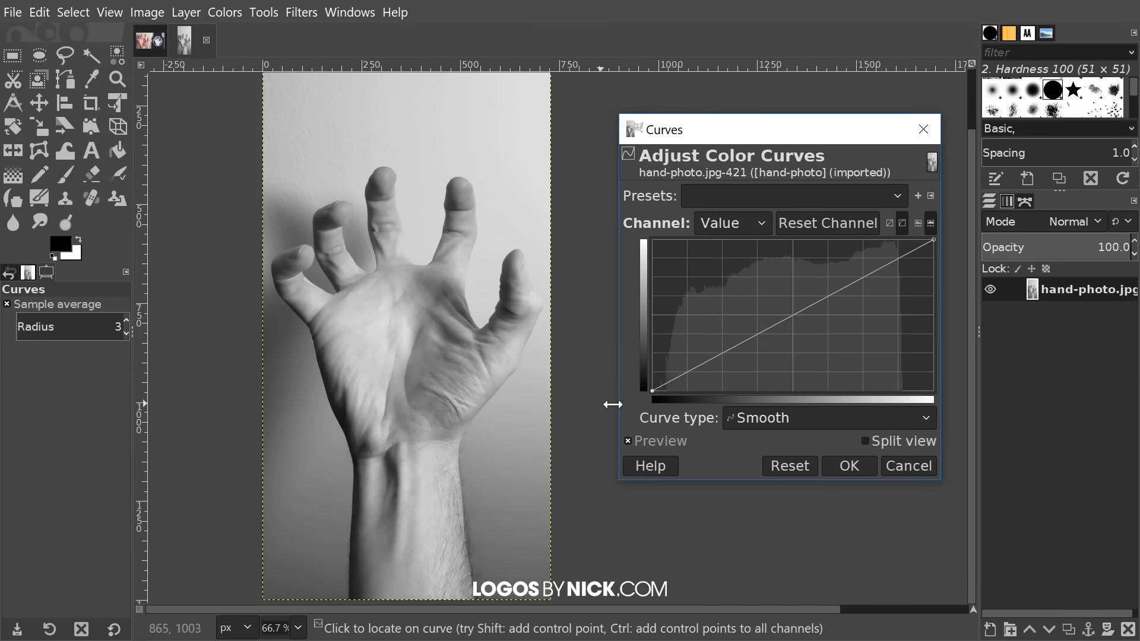
{"action": "left_click_drag", "start_coordinate": [650, 390], "coordinate": [749, 392]}
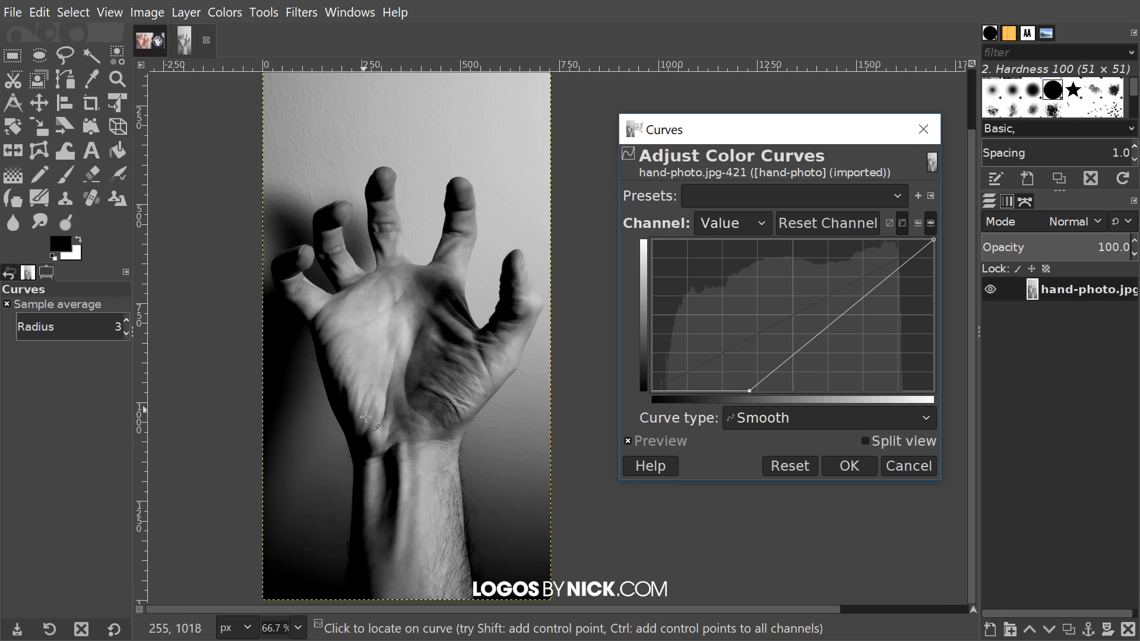
{"action": "left_click_drag", "start_coordinate": [750, 390], "coordinate": [718, 393]}
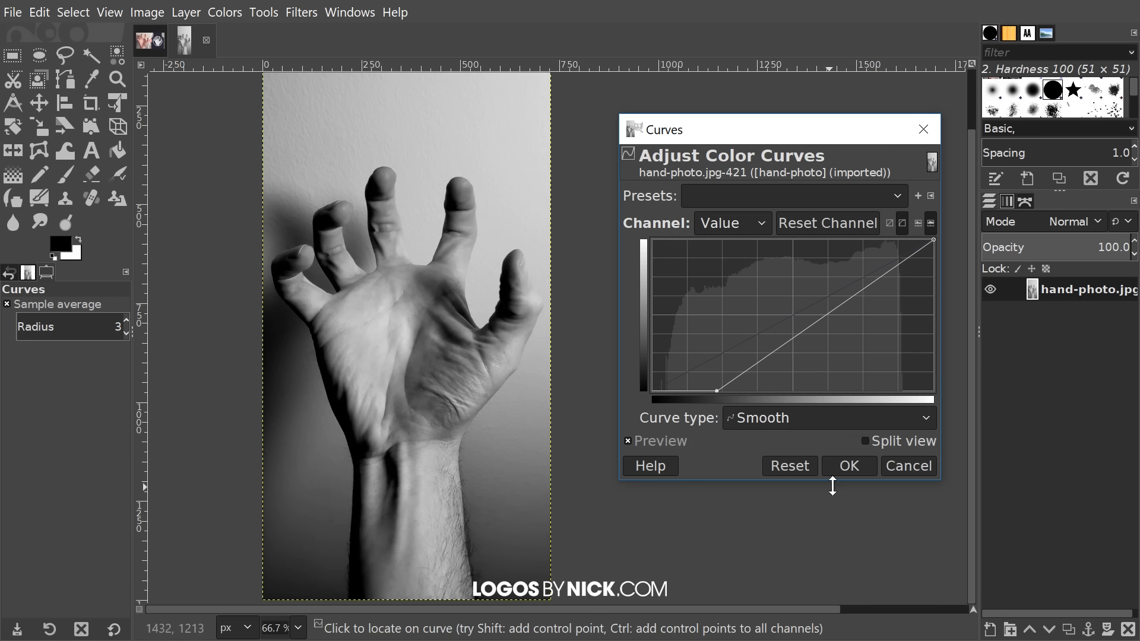
{"action": "left_click", "coordinate": [854, 466]}
{"action": "left_click_drag", "start_coordinate": [545, 280], "coordinate": [596, 294]}
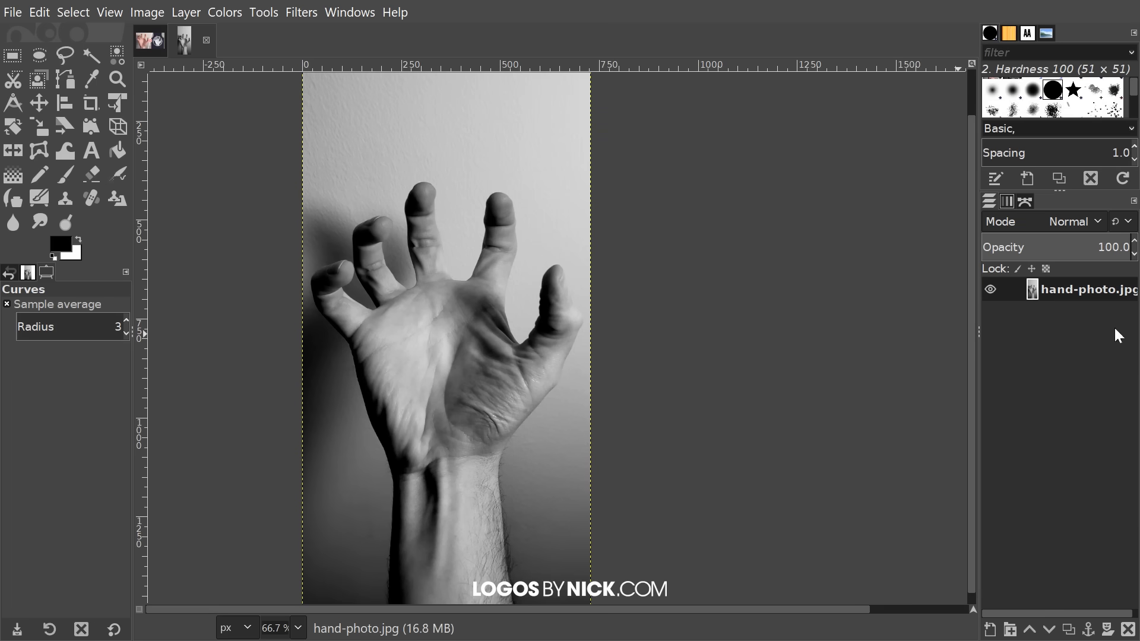
- Add a new transparent layer above the photo and set its opacity to 31.3
{"action": "left_click", "coordinate": [990, 630]}
{"action": "left_click_drag", "start_coordinate": [878, 197], "coordinate": [715, 129]}
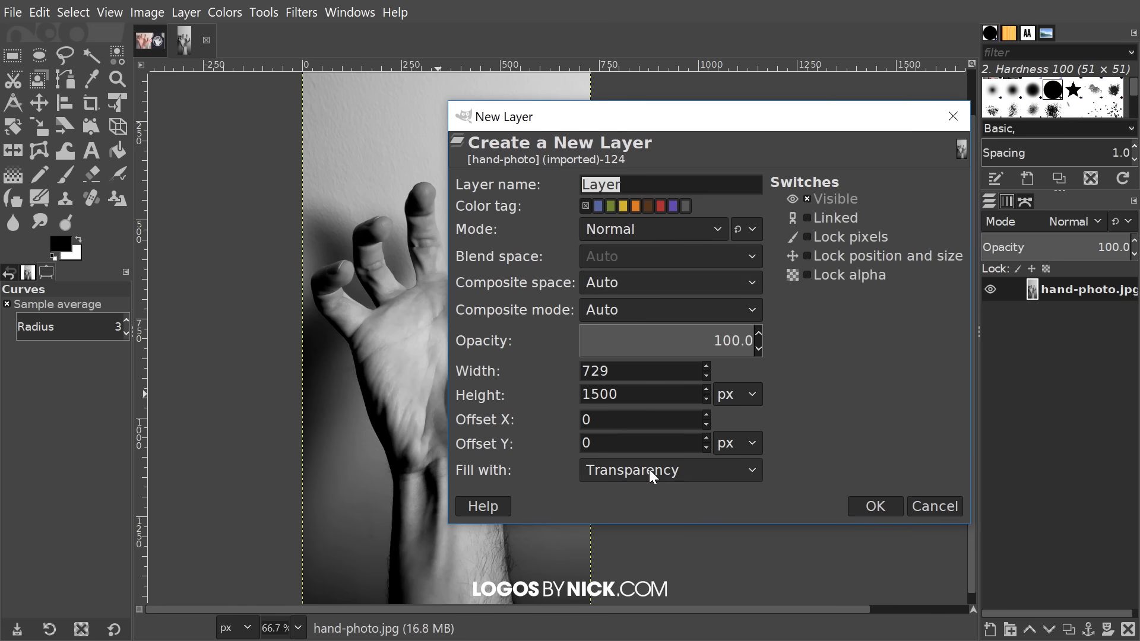
{"action": "left_click", "coordinate": [883, 502]}
{"action": "left_click_drag", "start_coordinate": [1053, 246], "coordinate": [1027, 245]}
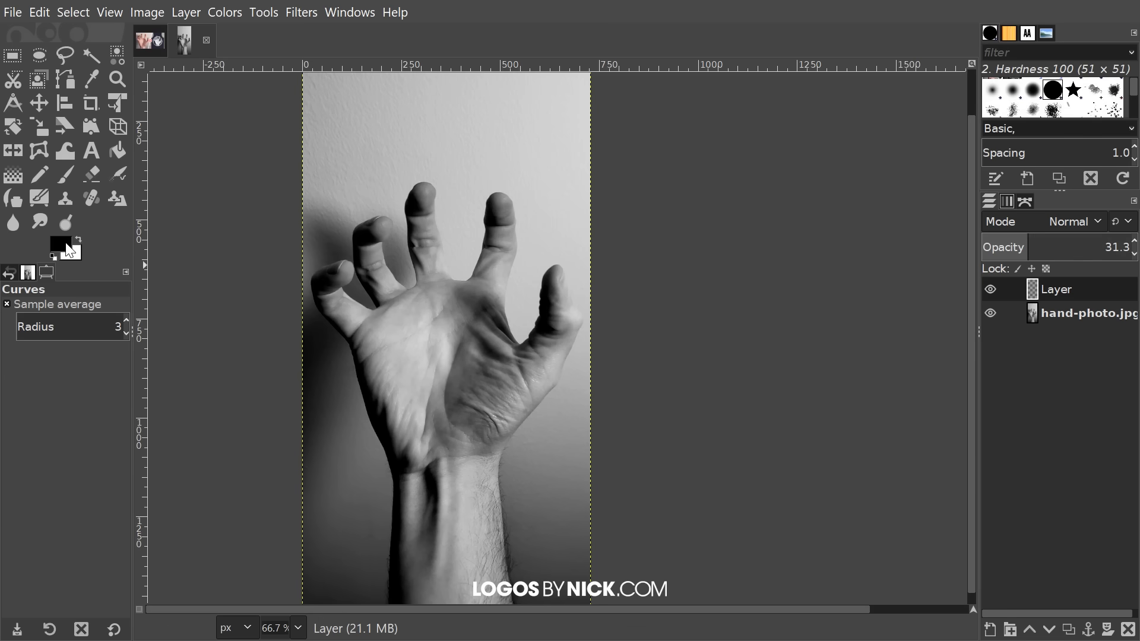
- Set the foreground color to red, ff0000
{"action": "left_click", "coordinate": [60, 244]}
{"action": "left_click_drag", "start_coordinate": [238, 203], "coordinate": [551, 145]}
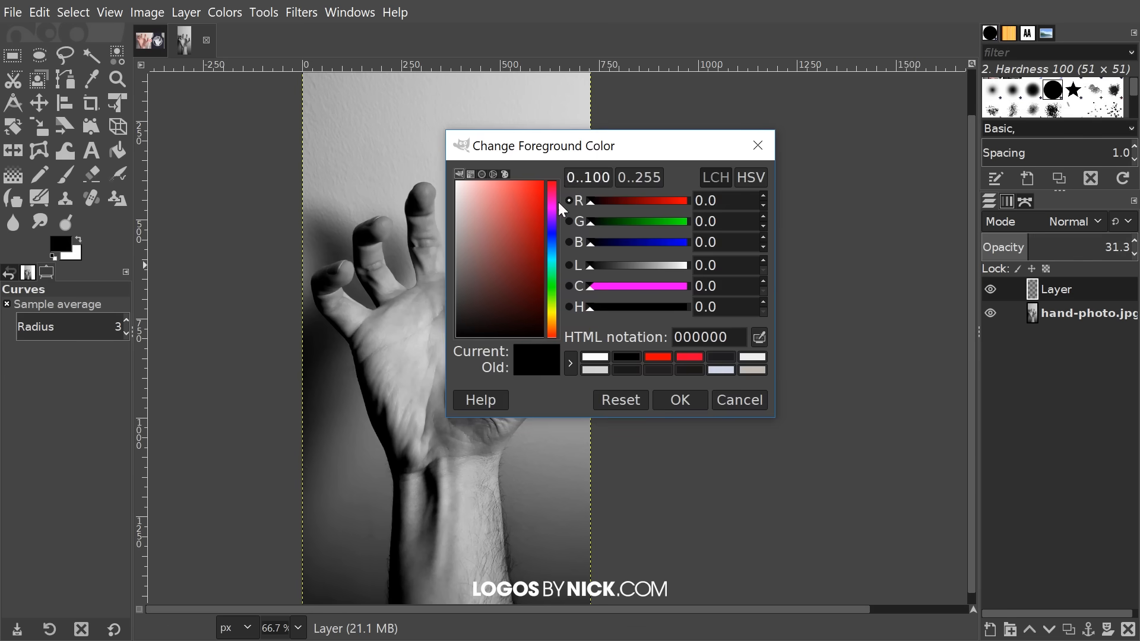
{"action": "left_click", "coordinate": [657, 355]}
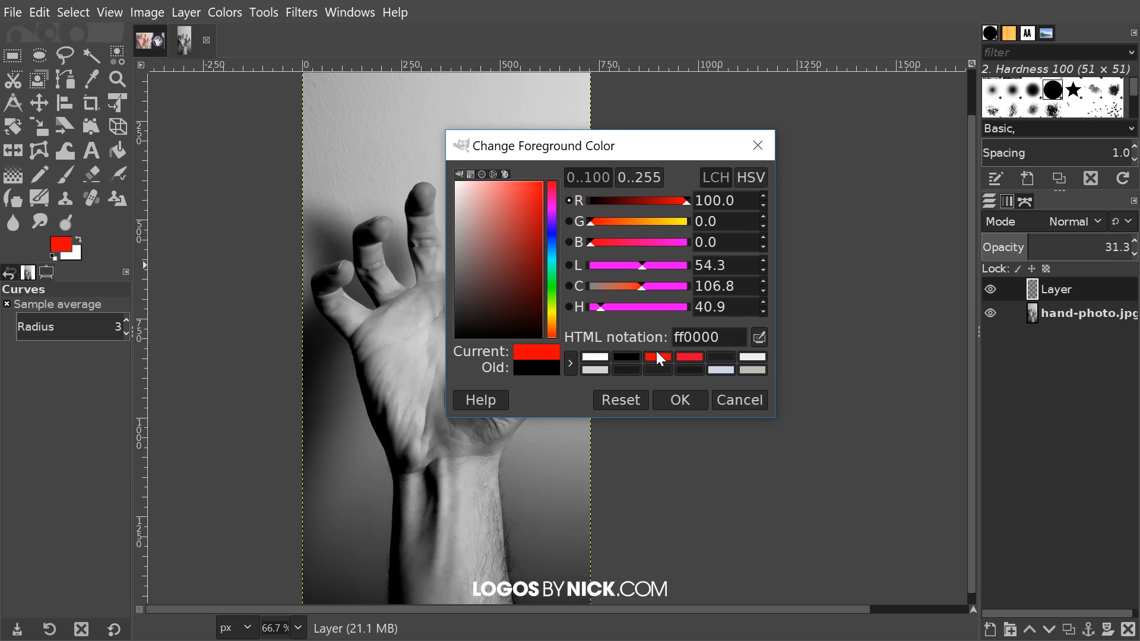
{"action": "left_click", "coordinate": [680, 401]}
- Choose the Paintbrush and set its size to 18.55 for tracing the forearm's edge
{"action": "left_click", "coordinate": [69, 177]}
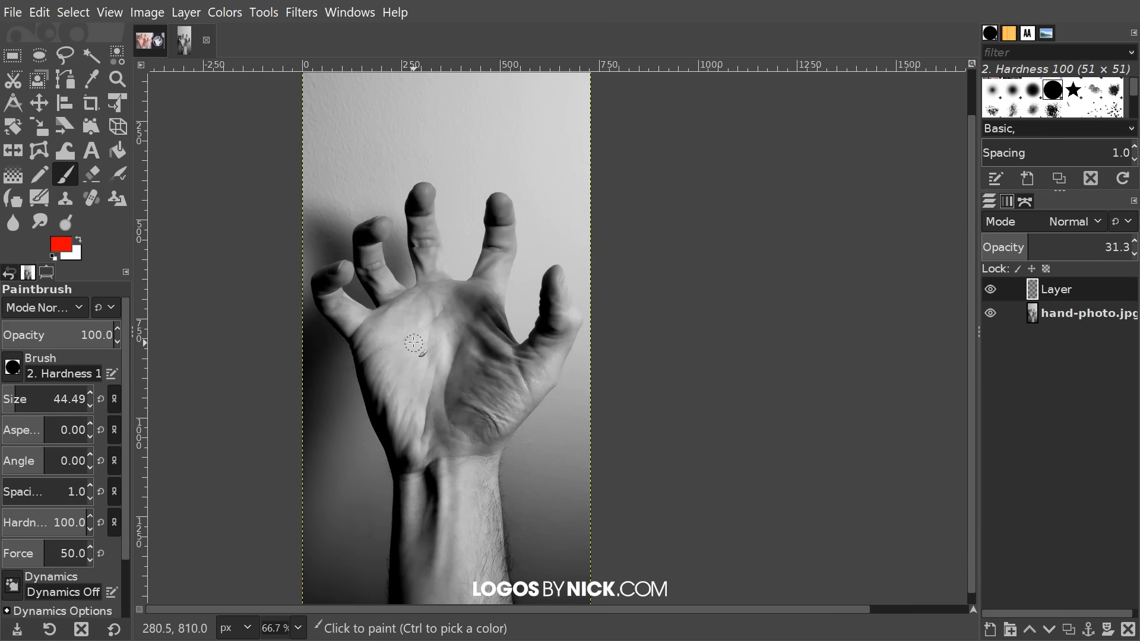
{"action": "scroll", "coordinate": [1061, 113], "scroll_direction": "up", "scroll_amount": 1}
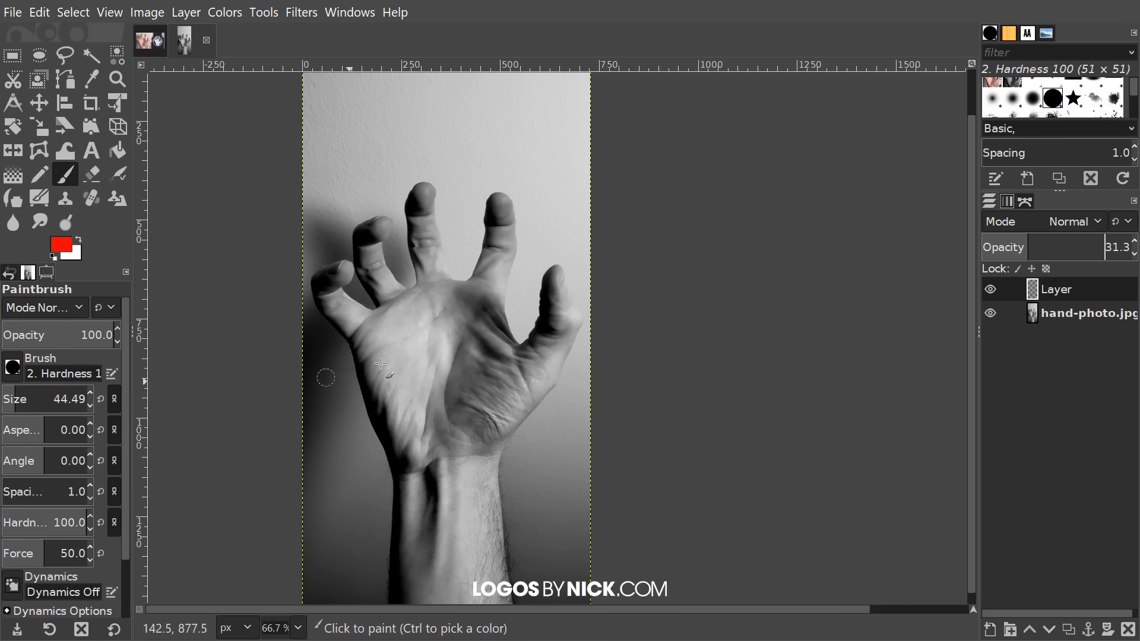
{"action": "scroll", "coordinate": [374, 357], "scroll_direction": "down", "scroll_amount": 1}
{"action": "left_click_drag", "start_coordinate": [3, 403], "coordinate": [5, 393]}
{"action": "scroll", "coordinate": [410, 472], "scroll_direction": "down", "scroll_amount": 5}
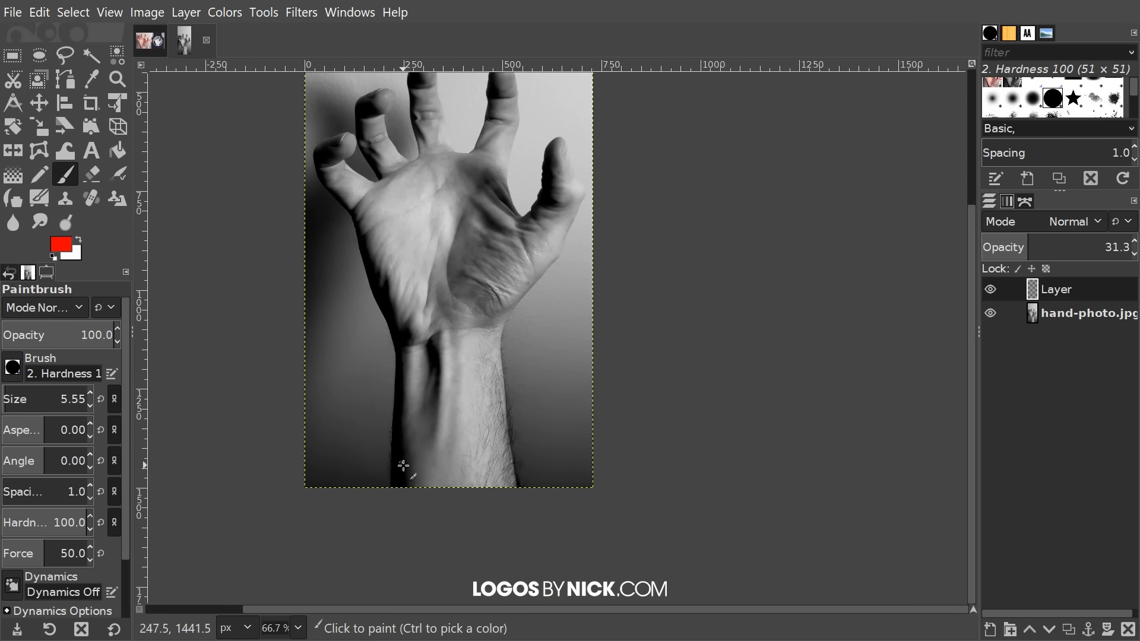
{"action": "key", "text": "ctrl"}
{"action": "scroll", "coordinate": [389, 500], "scroll_direction": "up", "scroll_amount": 4}
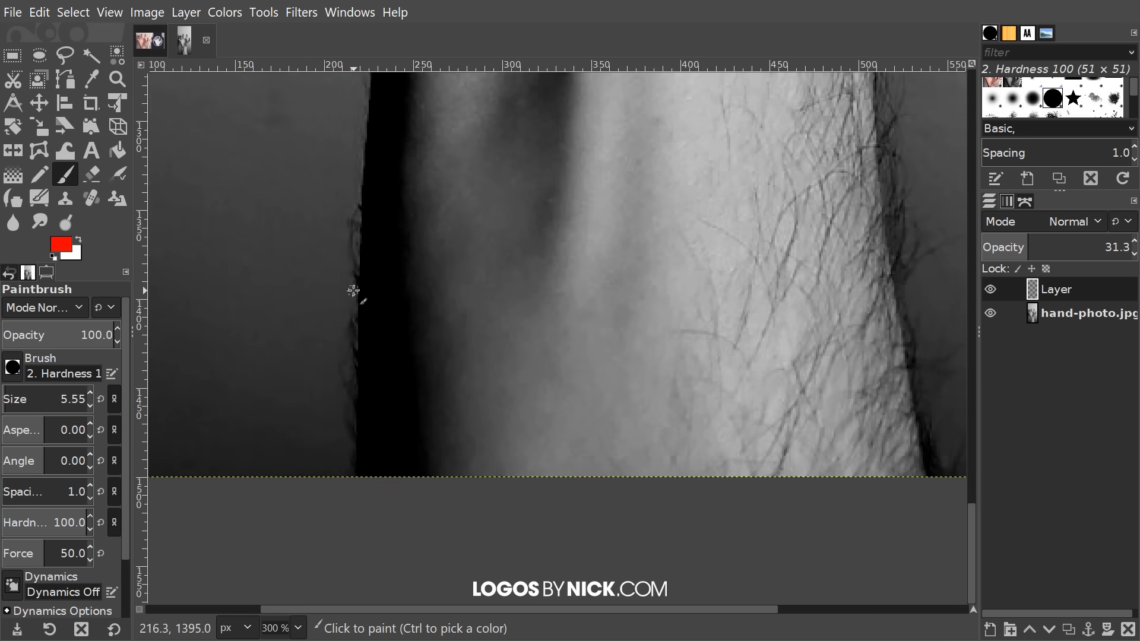
{"action": "key", "text": "bracketleft"}
{"action": "key", "text": "bracketright"}
{"action": "key", "text": "bracketright"}
{"action": "key", "text": "bracketright"}
{"action": "key", "text": "bracketright"}
{"action": "key", "text": "bracketright"}
{"action": "key", "text": "bracketright"}
{"action": "key", "text": "bracketright"}
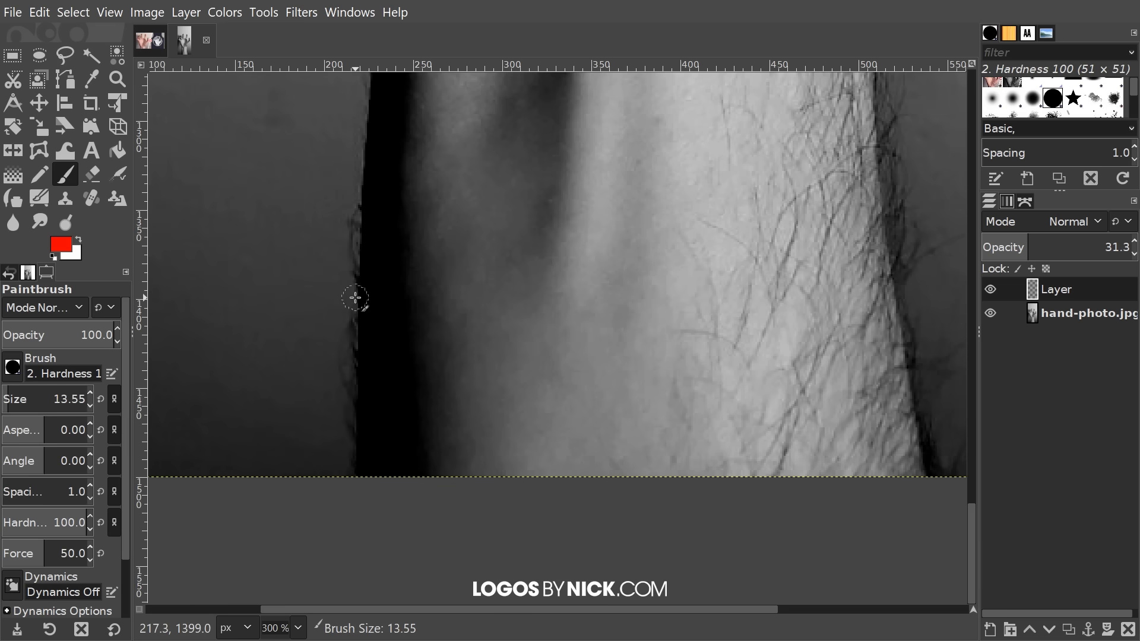
{"action": "key", "text": "bracketright"}
{"action": "key", "text": "bracketright"}
{"action": "scroll", "coordinate": [358, 301], "scroll_direction": "up", "scroll_amount": 1}
- Paint a red line up the lower left edge of the forearm and reduce the tracing layer's opacity to 16.7
{"action": "left_click_drag", "start_coordinate": [355, 526], "coordinate": [368, 77]}
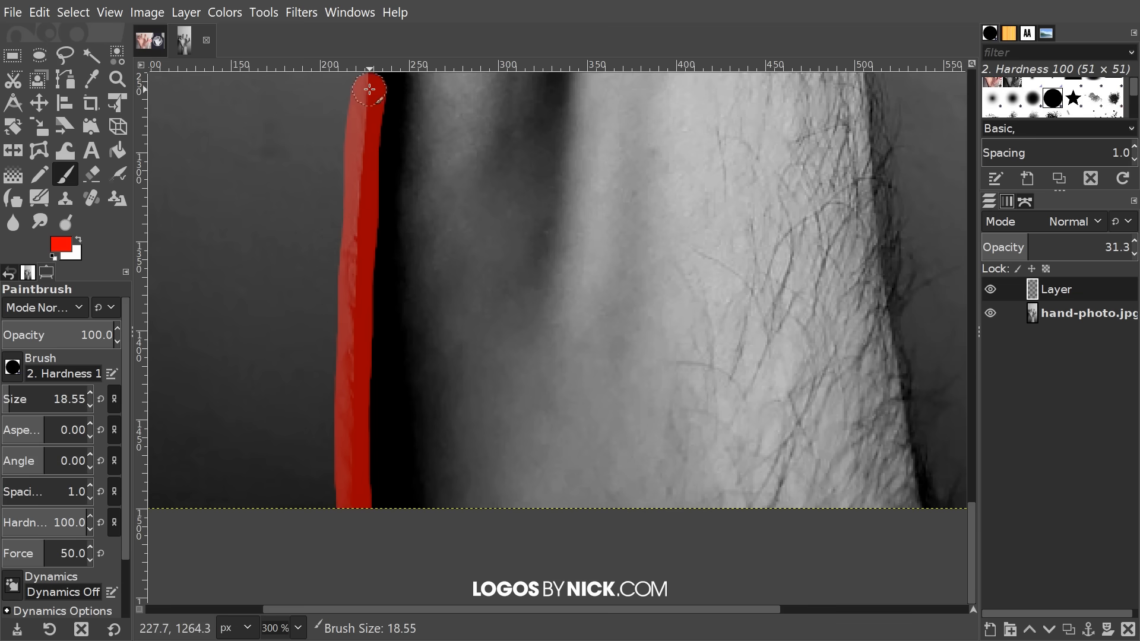
{"action": "scroll", "coordinate": [369, 517], "scroll_direction": "up", "scroll_amount": 9}
{"action": "scroll", "coordinate": [369, 516], "scroll_direction": "right", "scroll_amount": 2}
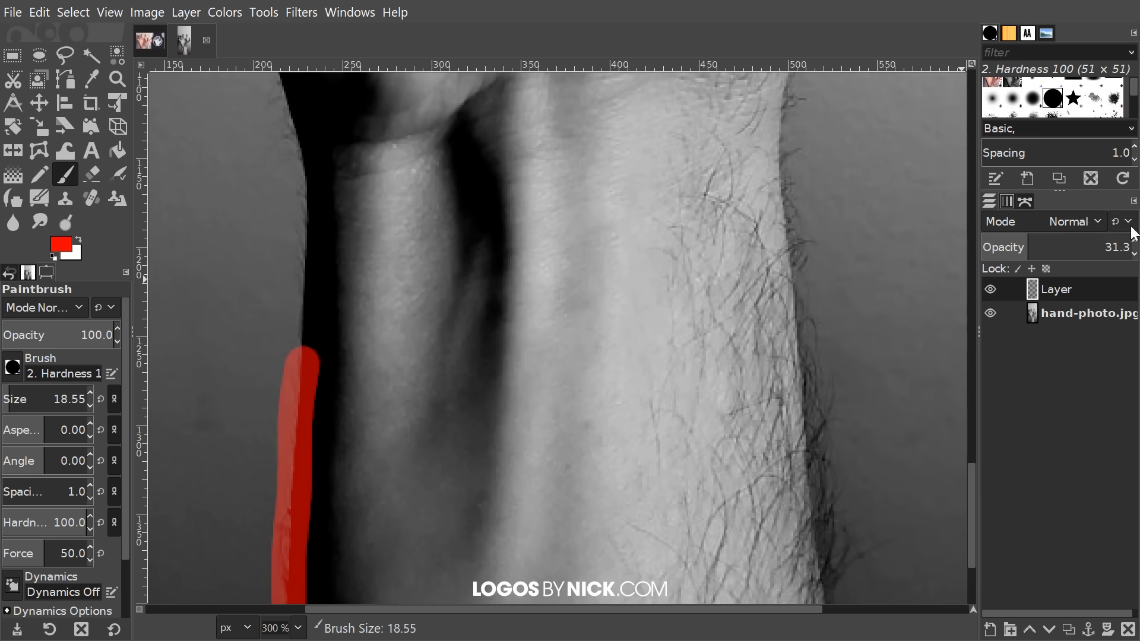
{"action": "left_click_drag", "start_coordinate": [1026, 239], "coordinate": [1006, 241]}
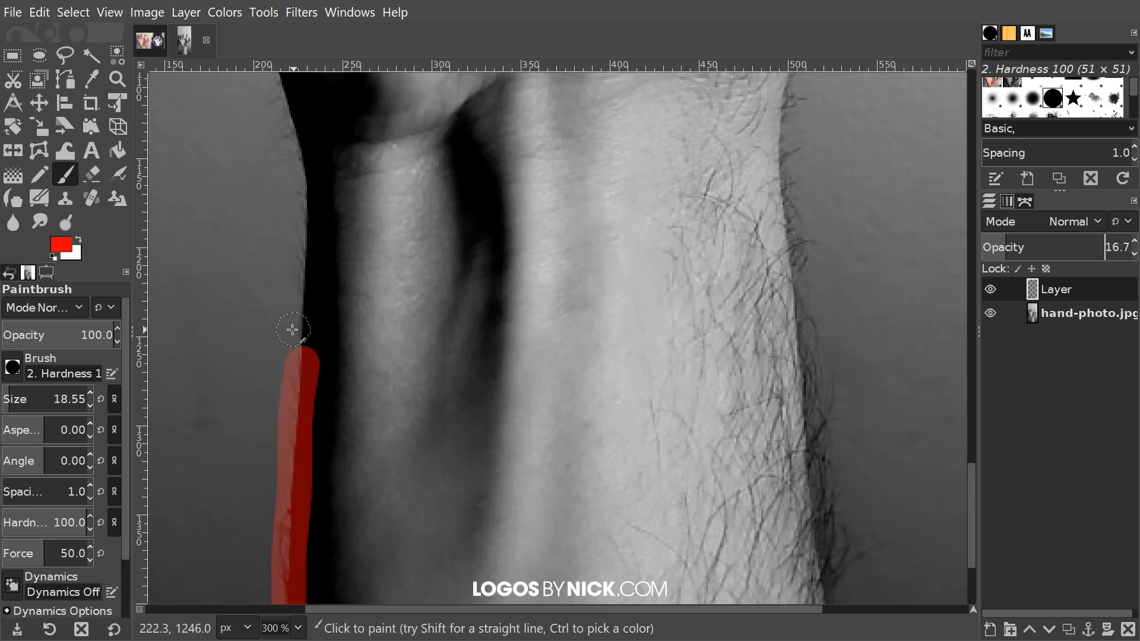
- Continue the red outline up the left edge of the wrist to the base of the palm, redoing the first stroke
{"action": "left_click_drag", "start_coordinate": [331, 217], "coordinate": [485, 288]}
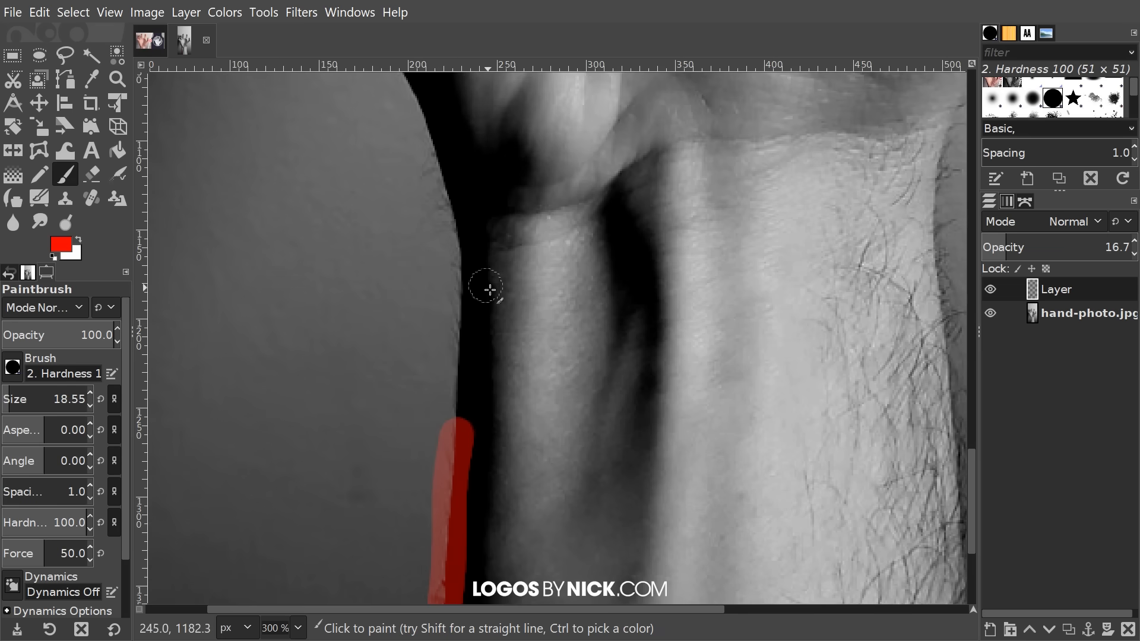
{"action": "mouse_move", "coordinate": [458, 433]}
{"action": "left_mouse_down"}
{"action": "mouse_move", "coordinate": [462, 225]}
{"action": "mouse_move", "coordinate": [404, 81]}
{"action": "left_mouse_up"}
{"action": "scroll", "coordinate": [484, 295], "scroll_direction": "up", "scroll_amount": 1}
{"action": "key", "text": "ctrl+z"}
{"action": "mouse_move", "coordinate": [461, 456]}
{"action": "left_mouse_down"}
{"action": "mouse_move", "coordinate": [453, 467]}
{"action": "mouse_move", "coordinate": [447, 242]}
{"action": "mouse_move", "coordinate": [399, 115]}
{"action": "left_mouse_up"}
- Extend the red outline along the left edge of the palm up to the base of the little finger
{"action": "mouse_move", "coordinate": [463, 246]}
{"action": "left_mouse_down"}
{"action": "mouse_move", "coordinate": [517, 524]}
{"action": "mouse_move", "coordinate": [569, 573]}
{"action": "left_mouse_up"}
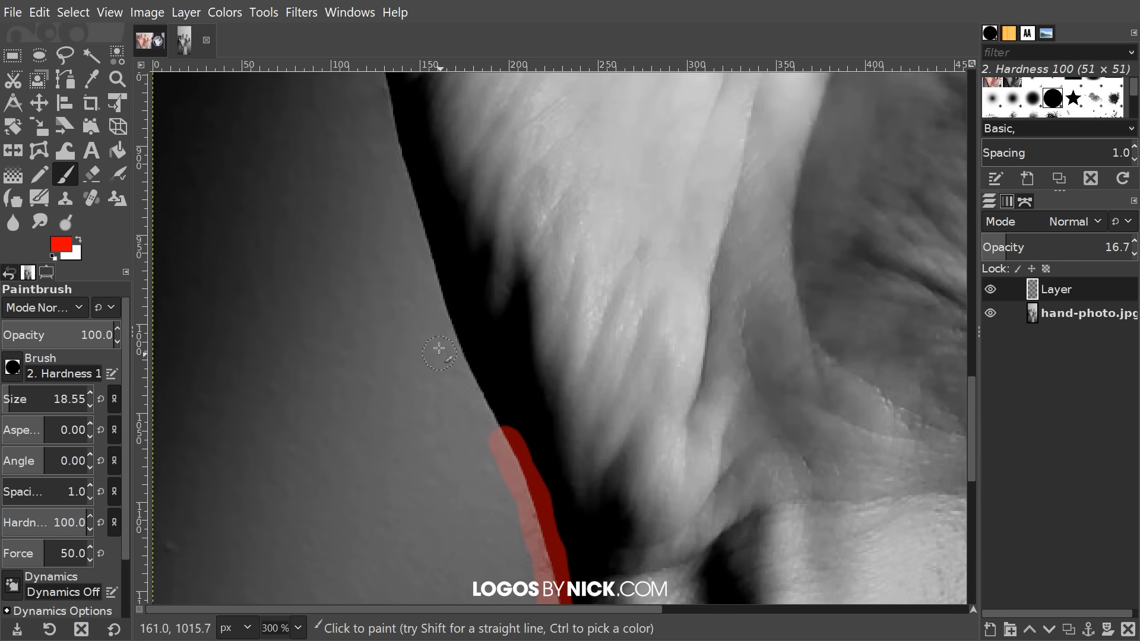
{"action": "left_click", "coordinate": [38, 11]}
{"action": "left_click", "coordinate": [38, 11]}
{"action": "left_click_drag", "start_coordinate": [557, 318], "coordinate": [593, 320]}
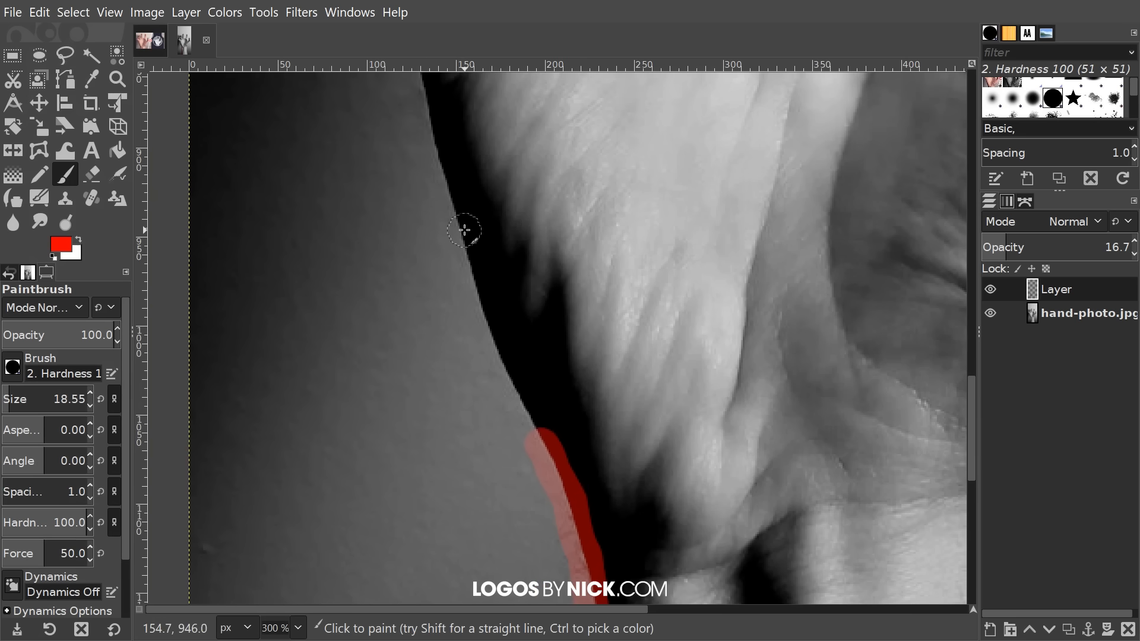
{"action": "mouse_move", "coordinate": [459, 225]}
{"action": "left_mouse_down"}
{"action": "mouse_move", "coordinate": [475, 312]}
{"action": "mouse_move", "coordinate": [508, 364]}
{"action": "mouse_move", "coordinate": [541, 463]}
{"action": "left_mouse_up"}
{"action": "scroll", "coordinate": [523, 250], "scroll_direction": "up", "scroll_amount": 7}
{"action": "mouse_move", "coordinate": [385, 334]}
{"action": "left_mouse_down"}
{"action": "mouse_move", "coordinate": [409, 397]}
{"action": "mouse_move", "coordinate": [418, 505]}
{"action": "mouse_move", "coordinate": [458, 593]}
{"action": "left_mouse_up"}
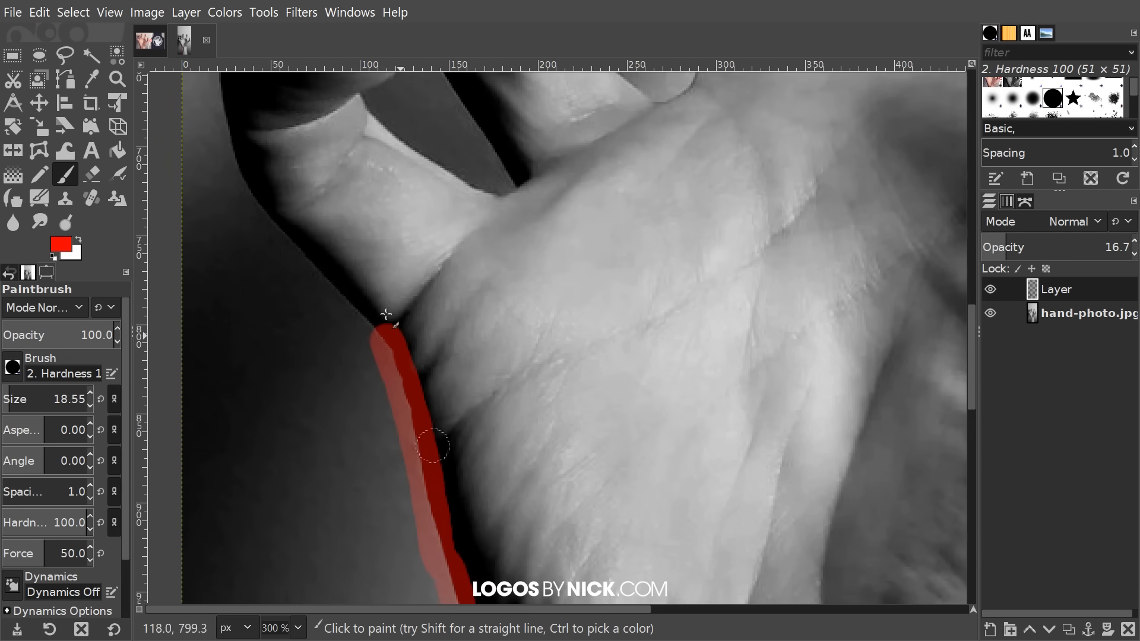
- Trace the outer edge of the little finger in red and around over its tip
{"action": "left_click_drag", "start_coordinate": [248, 181], "coordinate": [383, 333]}
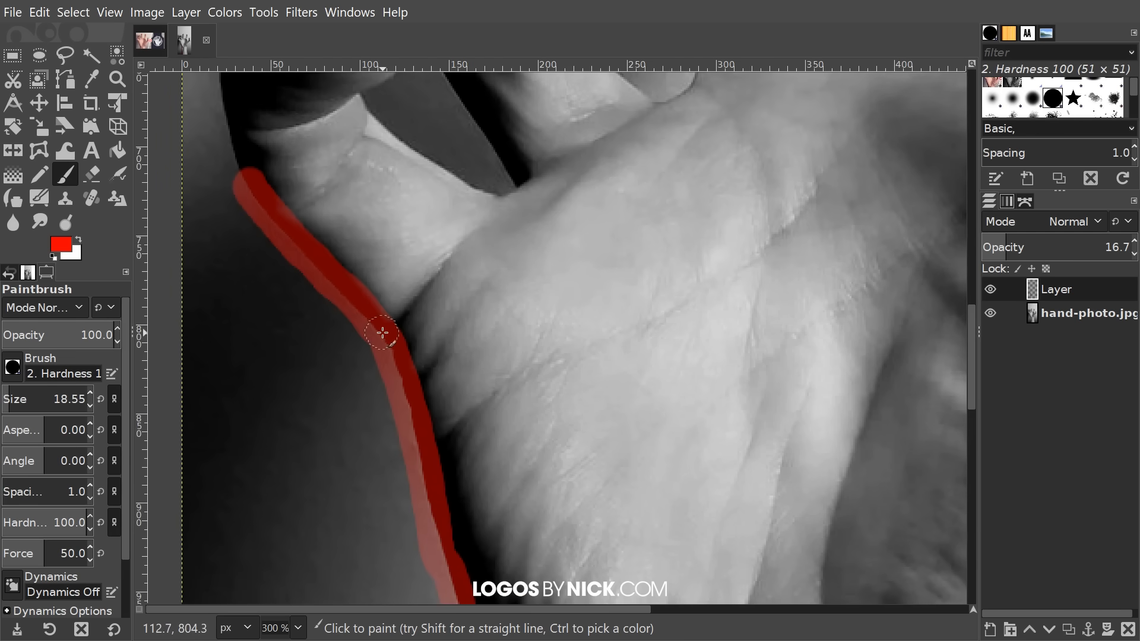
{"action": "scroll", "coordinate": [383, 333], "scroll_direction": "up", "scroll_amount": 5}
{"action": "scroll", "coordinate": [383, 333], "scroll_direction": "left", "scroll_amount": 3}
{"action": "mouse_move", "coordinate": [418, 472]}
{"action": "left_mouse_down"}
{"action": "mouse_move", "coordinate": [377, 440]}
{"action": "mouse_move", "coordinate": [353, 365]}
{"action": "mouse_move", "coordinate": [377, 286]}
{"action": "mouse_move", "coordinate": [506, 238]}
{"action": "mouse_move", "coordinate": [540, 245]}
{"action": "left_mouse_up"}
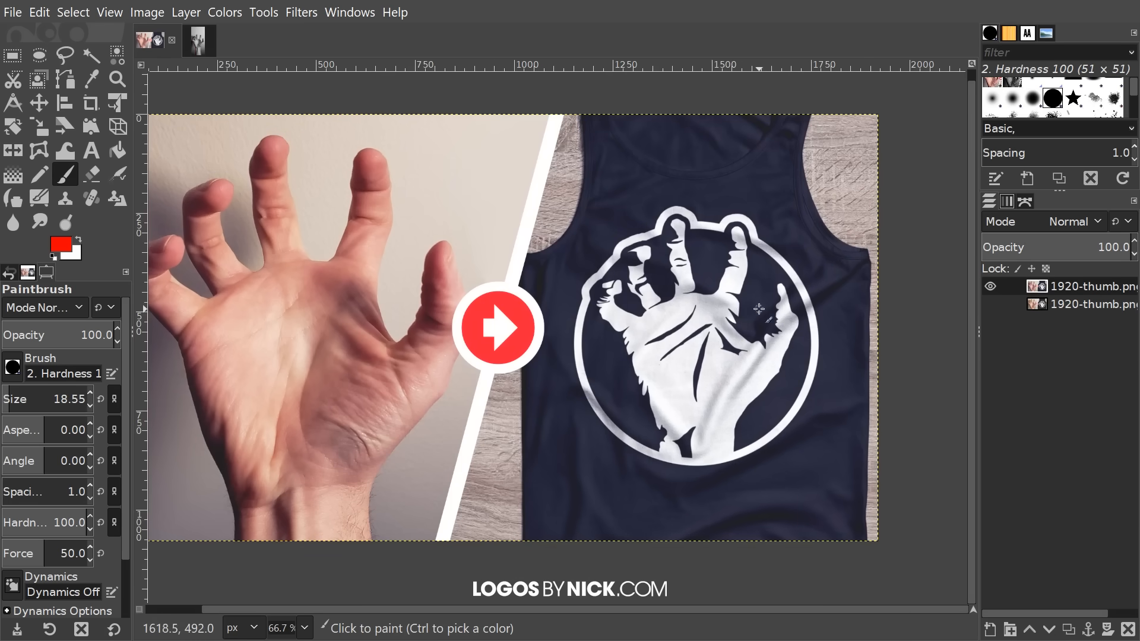
- Return to the hand photo and trace the little finger's inner edge and the gap beside the ring finger
{"action": "left_click", "coordinate": [195, 40]}
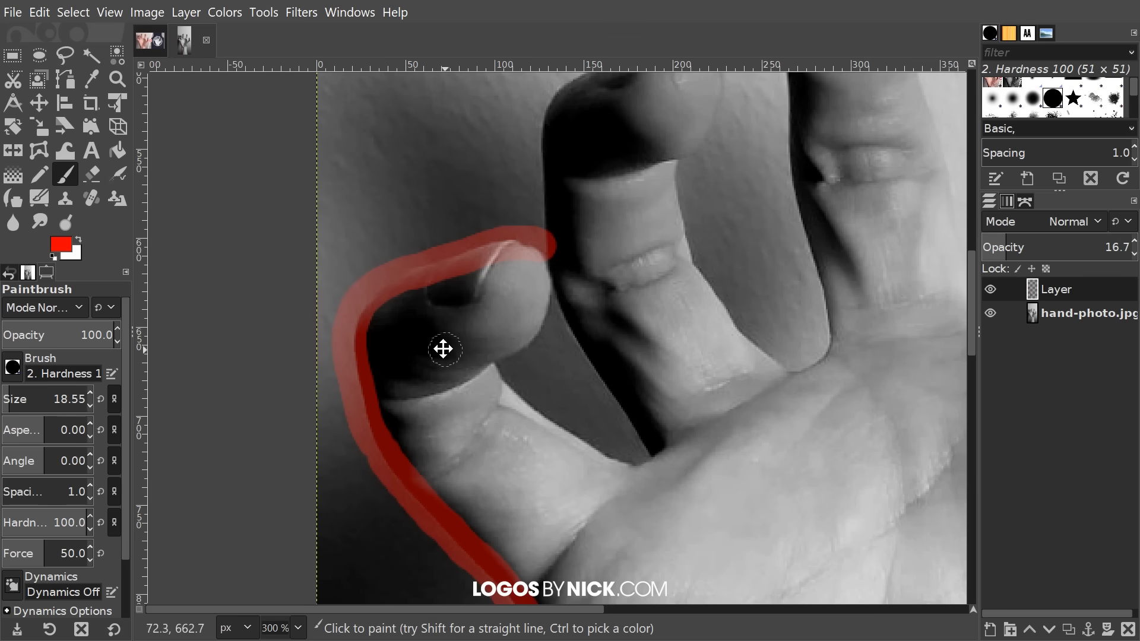
{"action": "mouse_move", "coordinate": [508, 235]}
{"action": "left_mouse_down"}
{"action": "mouse_move", "coordinate": [519, 249]}
{"action": "mouse_move", "coordinate": [514, 291]}
{"action": "mouse_move", "coordinate": [460, 349]}
{"action": "mouse_move", "coordinate": [551, 438]}
{"action": "mouse_move", "coordinate": [600, 455]}
{"action": "mouse_move", "coordinate": [611, 438]}
{"action": "left_mouse_up"}
{"action": "mouse_move", "coordinate": [532, 332]}
{"action": "left_mouse_down"}
{"action": "mouse_move", "coordinate": [528, 306]}
{"action": "mouse_move", "coordinate": [600, 420]}
{"action": "left_mouse_up"}
{"action": "scroll", "coordinate": [461, 435], "scroll_direction": "up", "scroll_amount": 5}
{"action": "scroll", "coordinate": [461, 435], "scroll_direction": "right", "scroll_amount": 2}
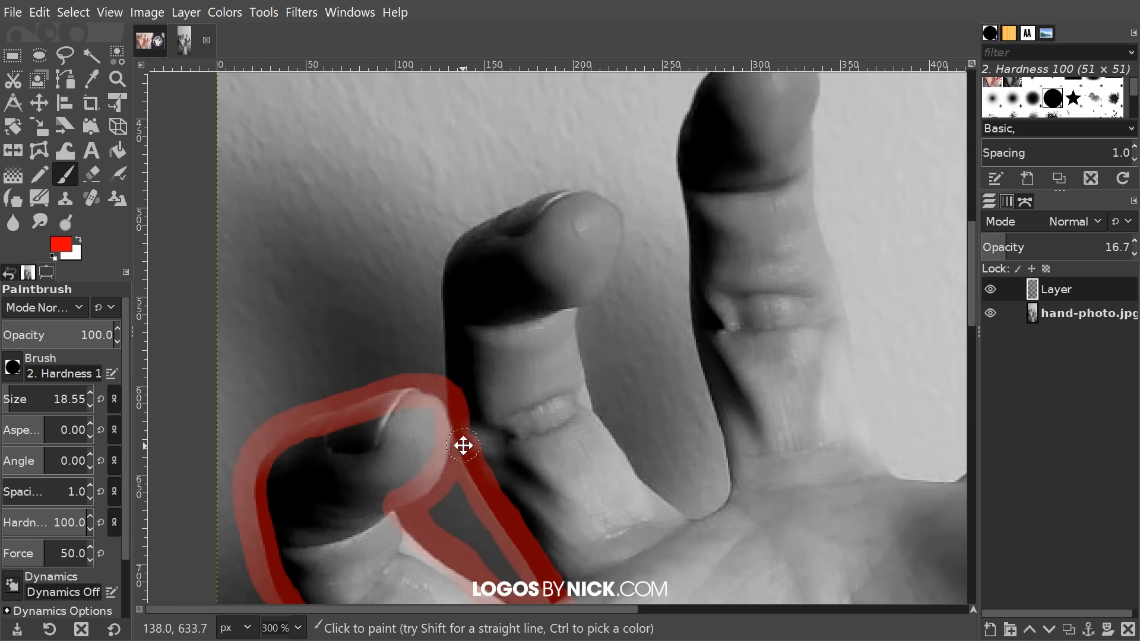
- Trace the remaining fingers, the thumb and the right side of the palm and forearm in red, completing the hand's outline
{"action": "mouse_move", "coordinate": [458, 431]}
{"action": "left_mouse_down"}
{"action": "mouse_move", "coordinate": [460, 243]}
{"action": "mouse_move", "coordinate": [683, 511]}
{"action": "mouse_move", "coordinate": [686, 166]}
{"action": "left_mouse_up"}
{"action": "mouse_move", "coordinate": [686, 164]}
{"action": "left_mouse_down"}
{"action": "mouse_move", "coordinate": [438, 439]}
{"action": "mouse_move", "coordinate": [558, 479]}
{"action": "left_mouse_up"}
{"action": "mouse_move", "coordinate": [558, 479]}
{"action": "left_mouse_down"}
{"action": "mouse_move", "coordinate": [519, 132]}
{"action": "mouse_move", "coordinate": [759, 163]}
{"action": "left_mouse_up"}
{"action": "left_click_drag", "start_coordinate": [700, 200], "coordinate": [338, 545]}
{"action": "left_click_drag", "start_coordinate": [397, 507], "coordinate": [542, 528]}
{"action": "mouse_move", "coordinate": [542, 528]}
{"action": "left_mouse_down"}
{"action": "mouse_move", "coordinate": [608, 94]}
{"action": "mouse_move", "coordinate": [544, 437]}
{"action": "left_mouse_up"}
{"action": "mouse_move", "coordinate": [527, 449]}
{"action": "left_mouse_down"}
{"action": "mouse_move", "coordinate": [333, 266]}
{"action": "mouse_move", "coordinate": [548, 91]}
{"action": "mouse_move", "coordinate": [523, 193]}
{"action": "left_mouse_up"}
{"action": "mouse_move", "coordinate": [516, 155]}
{"action": "left_mouse_down"}
{"action": "mouse_move", "coordinate": [634, 480]}
{"action": "mouse_move", "coordinate": [628, 190]}
{"action": "left_mouse_up"}
{"action": "left_click_drag", "start_coordinate": [619, 171], "coordinate": [425, 492]}
{"action": "mouse_move", "coordinate": [565, 400]}
{"action": "left_mouse_down"}
{"action": "mouse_move", "coordinate": [608, 344]}
{"action": "mouse_move", "coordinate": [727, 91]}
{"action": "left_mouse_up"}
{"action": "mouse_move", "coordinate": [586, 184]}
{"action": "left_mouse_down"}
{"action": "mouse_move", "coordinate": [442, 464]}
{"action": "mouse_move", "coordinate": [591, 534]}
{"action": "left_mouse_up"}
{"action": "left_click_drag", "start_coordinate": [591, 534], "coordinate": [633, 242]}
{"action": "left_click_drag", "start_coordinate": [633, 241], "coordinate": [666, 473]}
{"action": "scroll", "coordinate": [655, 326], "scroll_direction": "down", "scroll_amount": 4}
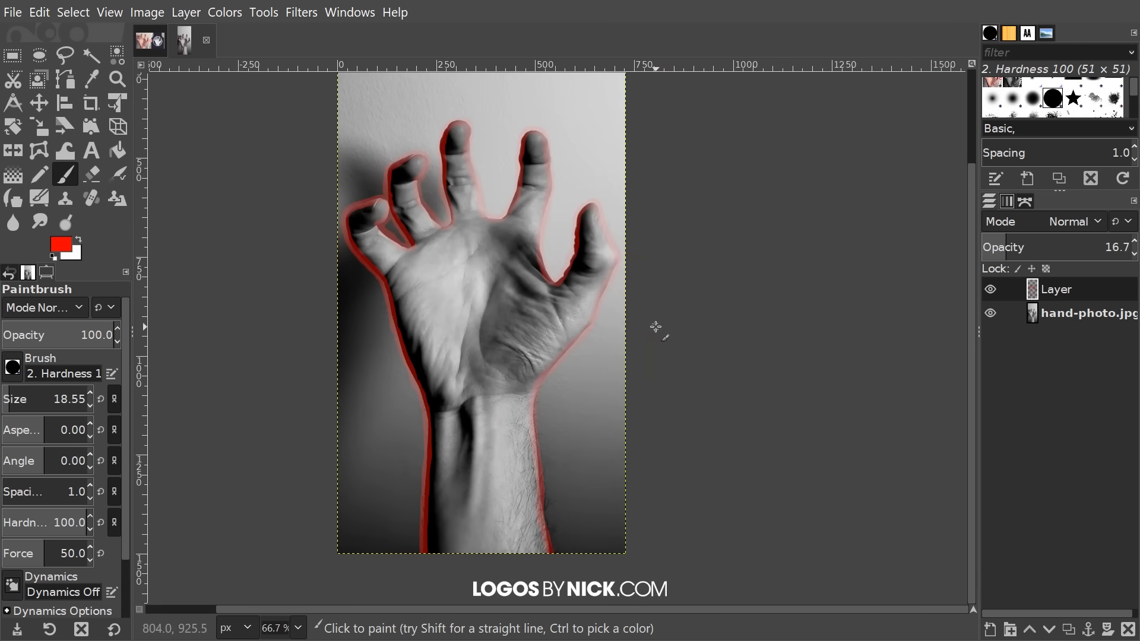
- Reduce the paintbrush size to 2.55 for tracing fine details inside the hand outline
{"action": "mouse_move", "coordinate": [596, 270]}
{"action": "left_mouse_down"}
{"action": "mouse_move", "coordinate": [570, 254]}
{"action": "mouse_move", "coordinate": [588, 252]}
{"action": "mouse_move", "coordinate": [524, 261]}
{"action": "mouse_move", "coordinate": [521, 252]}
{"action": "mouse_move", "coordinate": [541, 361]}
{"action": "mouse_move", "coordinate": [461, 265]}
{"action": "mouse_move", "coordinate": [499, 298]}
{"action": "mouse_move", "coordinate": [659, 344]}
{"action": "mouse_move", "coordinate": [549, 404]}
{"action": "mouse_move", "coordinate": [647, 374]}
{"action": "mouse_move", "coordinate": [600, 372]}
{"action": "left_mouse_up"}
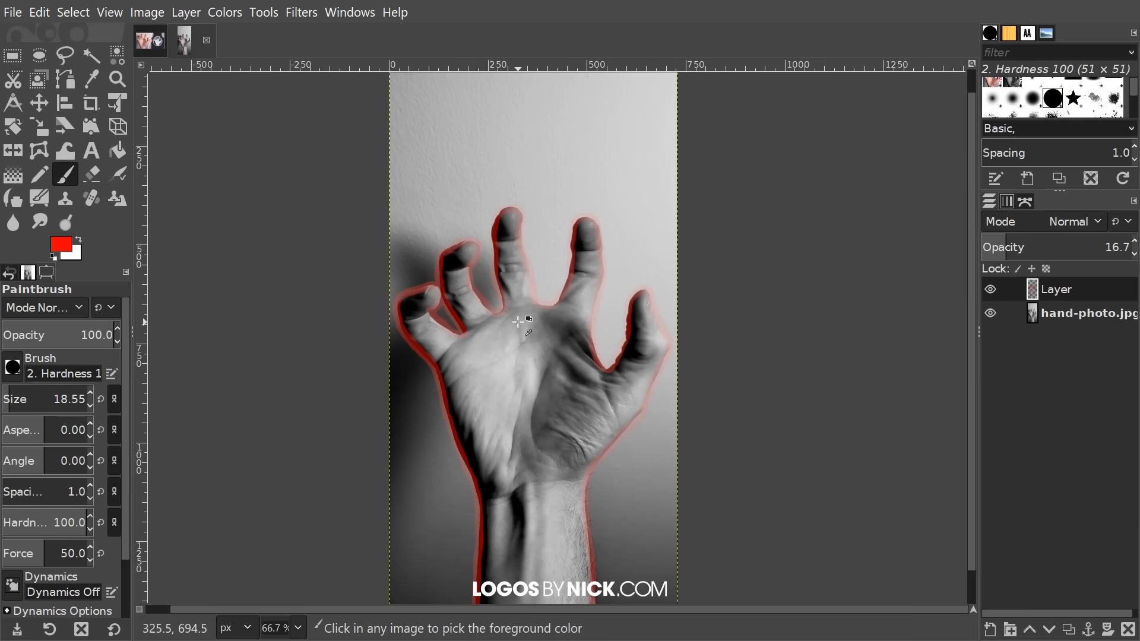
{"action": "scroll", "coordinate": [518, 321], "scroll_direction": "up", "scroll_amount": 4}
{"action": "scroll", "coordinate": [522, 326], "scroll_direction": "down", "scroll_amount": 3}
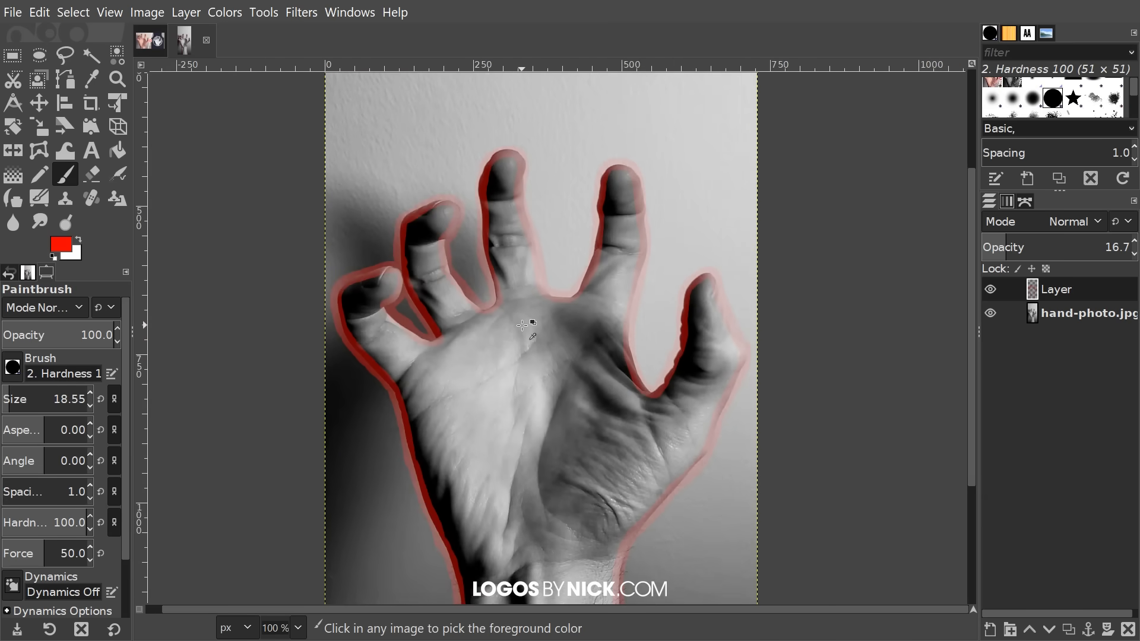
{"action": "scroll", "coordinate": [464, 287], "scroll_direction": "up", "scroll_amount": 3, "text": "ctrl"}
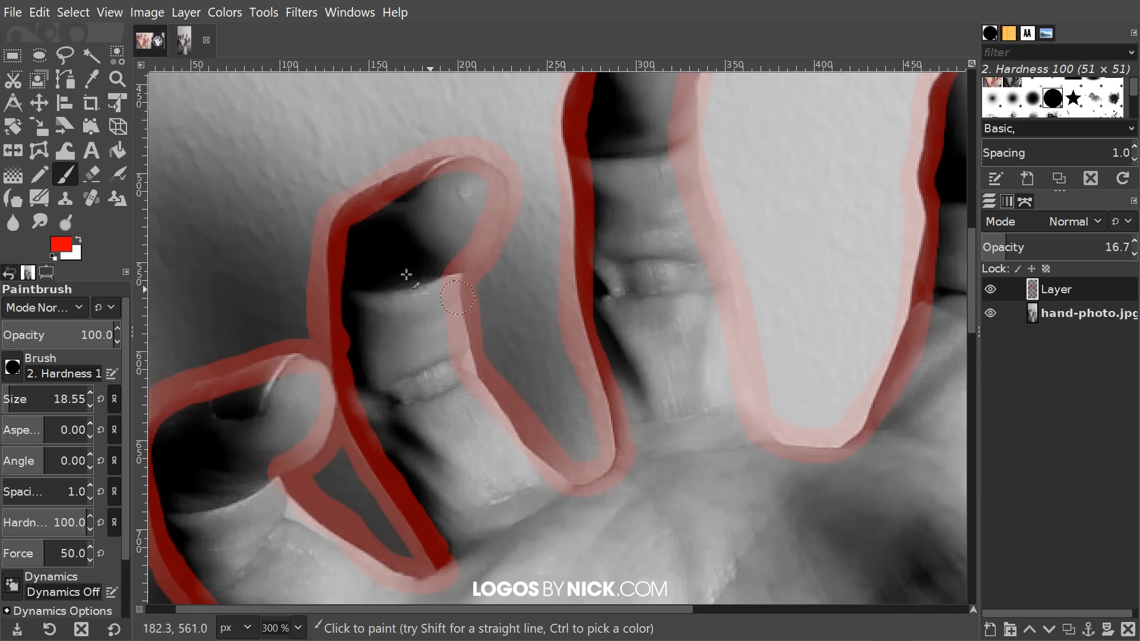
{"action": "key", "text": "bracketleft"}
{"action": "key", "text": "bracketleft"}
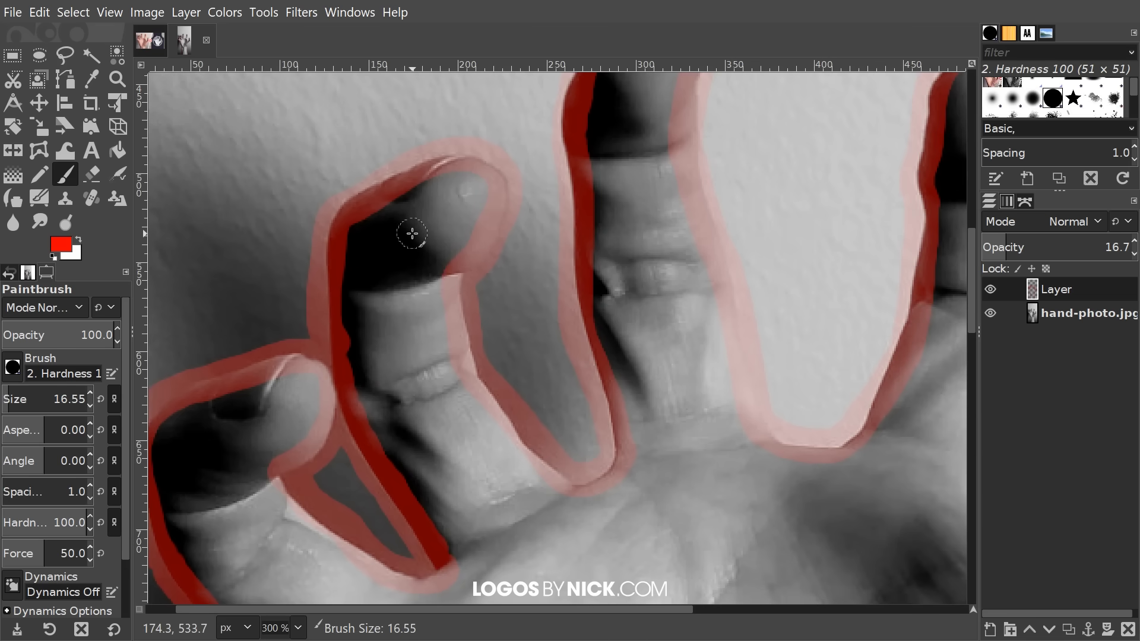
{"action": "key", "text": "bracketleft"}
{"action": "key", "text": "bracketleft"}
{"action": "key", "text": "bracketleft"}
{"action": "key", "text": "bracketleft"}
{"action": "key", "text": "bracketleft"}
{"action": "key", "text": "bracketleft"}
{"action": "key", "text": "bracketleft"}
{"action": "key", "text": "bracketleft"}
{"action": "key", "text": "bracketleft"}
{"action": "key", "text": "bracketright"}
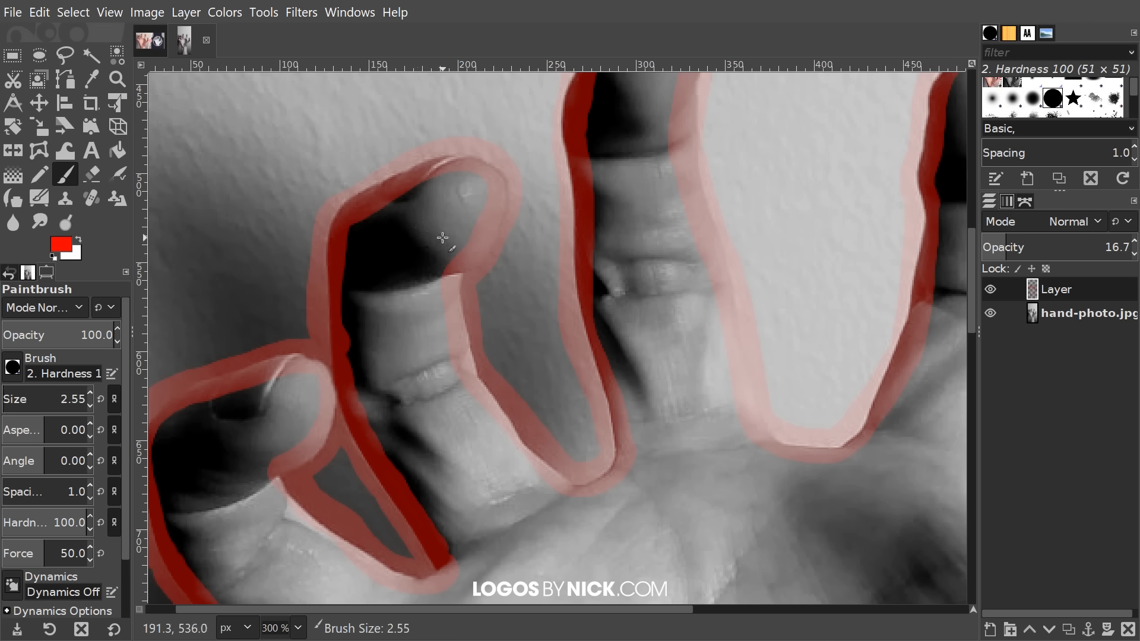
- Trace thin red edges around the ring finger's dark shadow areas, from the fingertip down to the joint creases
{"action": "scroll", "coordinate": [407, 226], "scroll_direction": "up", "scroll_amount": 1}
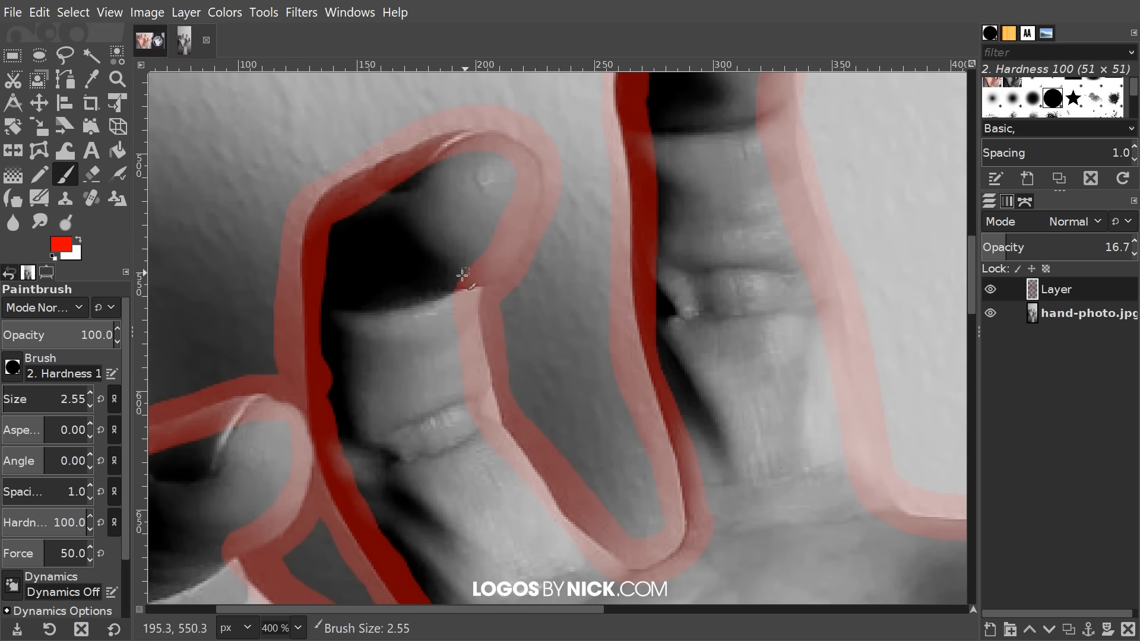
{"action": "scroll", "coordinate": [406, 247], "scroll_direction": "left", "scroll_amount": 2}
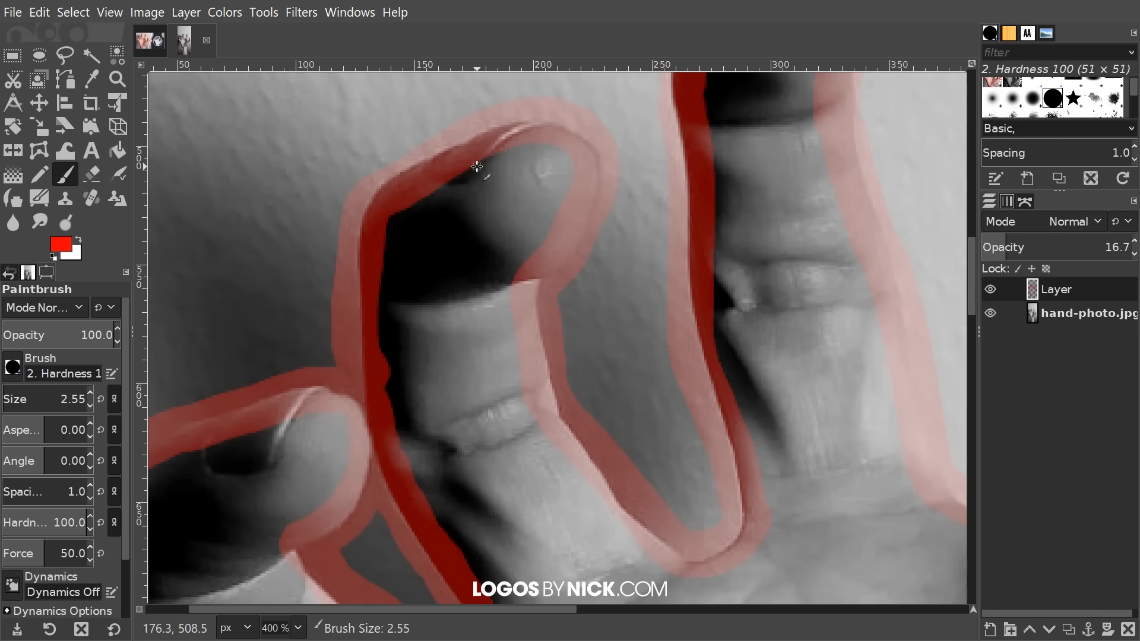
{"action": "mouse_move", "coordinate": [483, 156]}
{"action": "left_mouse_down"}
{"action": "mouse_move", "coordinate": [460, 199]}
{"action": "mouse_move", "coordinate": [495, 250]}
{"action": "mouse_move", "coordinate": [526, 266]}
{"action": "mouse_move", "coordinate": [488, 300]}
{"action": "mouse_move", "coordinate": [391, 306]}
{"action": "mouse_move", "coordinate": [414, 328]}
{"action": "mouse_move", "coordinate": [410, 390]}
{"action": "mouse_move", "coordinate": [442, 434]}
{"action": "left_mouse_up"}
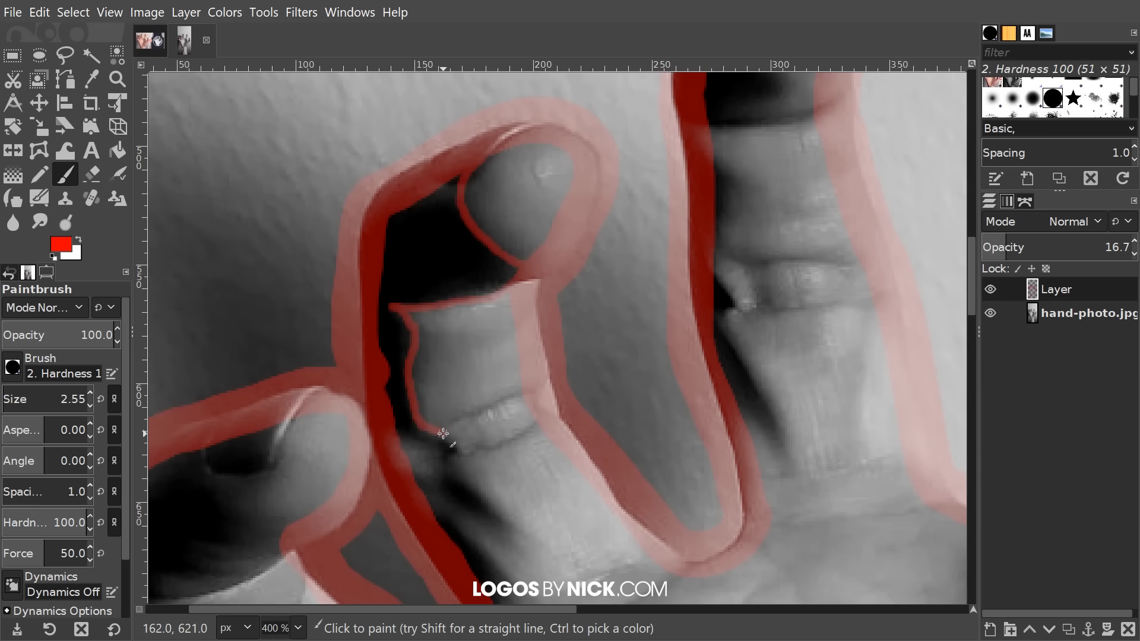
{"action": "scroll", "coordinate": [501, 387], "scroll_direction": "down", "scroll_amount": 3}
{"action": "scroll", "coordinate": [501, 332], "scroll_direction": "down", "scroll_amount": 1, "text": "ctrl"}
{"action": "mouse_move", "coordinate": [469, 368]}
{"action": "left_mouse_down"}
{"action": "mouse_move", "coordinate": [408, 343]}
{"action": "mouse_move", "coordinate": [415, 318]}
{"action": "left_mouse_up"}
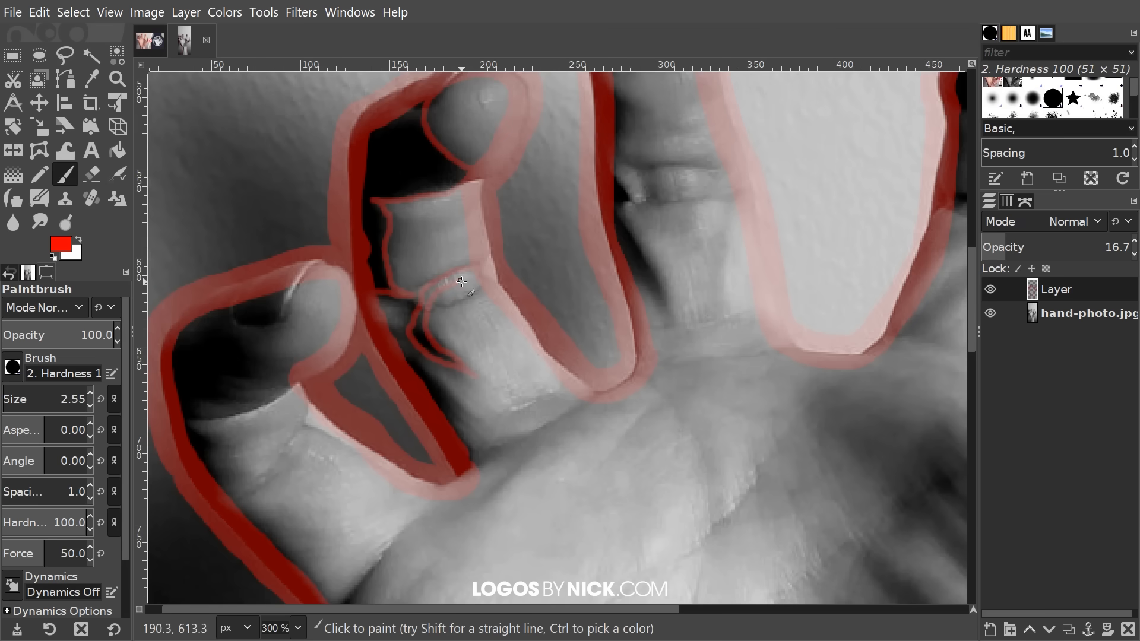
- Trace the shadow edge at the ring finger's base, down to where it meets the palm
{"action": "scroll", "coordinate": [440, 381], "scroll_direction": "down", "scroll_amount": 3}
{"action": "scroll", "coordinate": [441, 381], "scroll_direction": "right", "scroll_amount": 1}
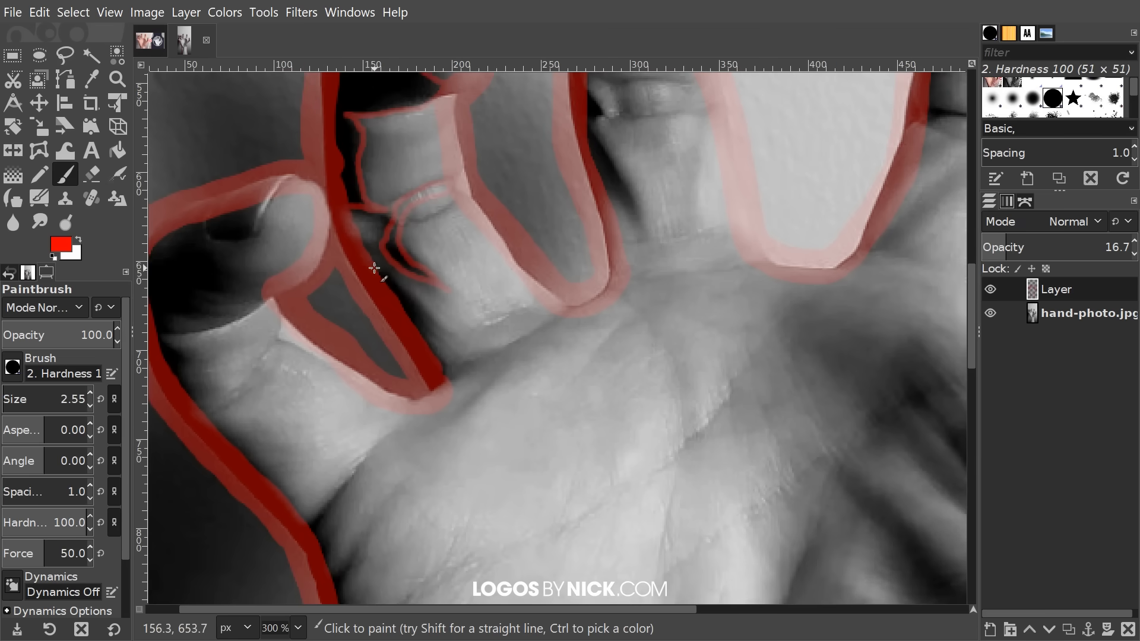
{"action": "mouse_move", "coordinate": [374, 271]}
{"action": "left_mouse_down"}
{"action": "mouse_move", "coordinate": [412, 288]}
{"action": "mouse_move", "coordinate": [429, 319]}
{"action": "left_mouse_up"}
{"action": "scroll", "coordinate": [516, 353], "scroll_direction": "down", "scroll_amount": 3}
{"action": "scroll", "coordinate": [516, 353], "scroll_direction": "left", "scroll_amount": 1}
{"action": "left_click_drag", "start_coordinate": [549, 270], "coordinate": [506, 296]}
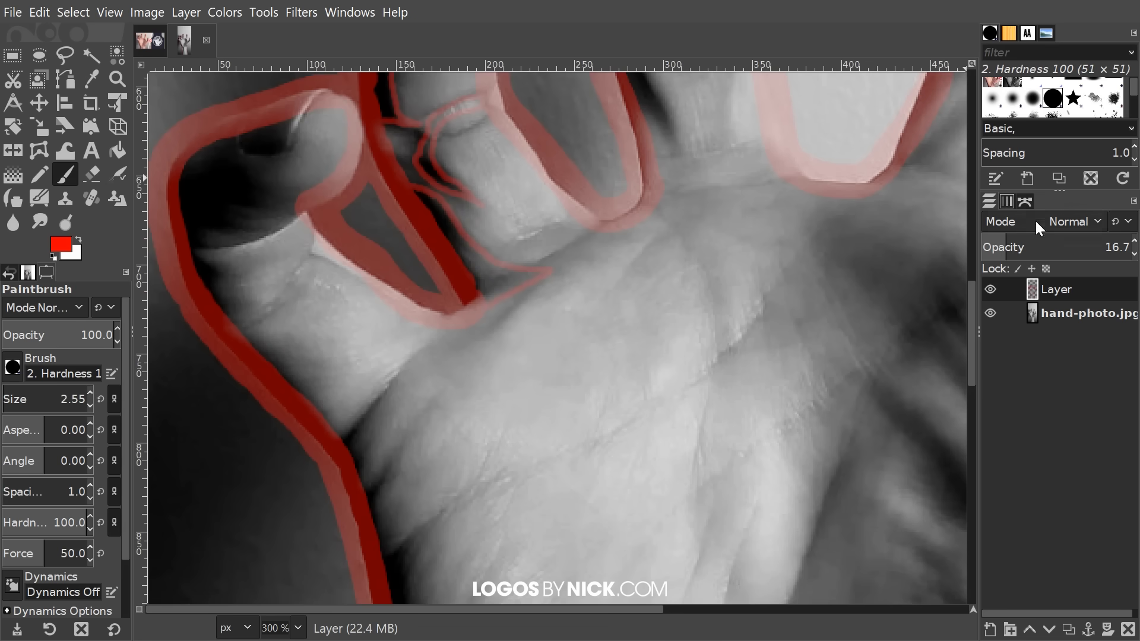
- Raise the outline layer's opacity to 40.5 and trace jagged shadow edges on the little finger
{"action": "left_click_drag", "start_coordinate": [1019, 243], "coordinate": [1042, 243]}
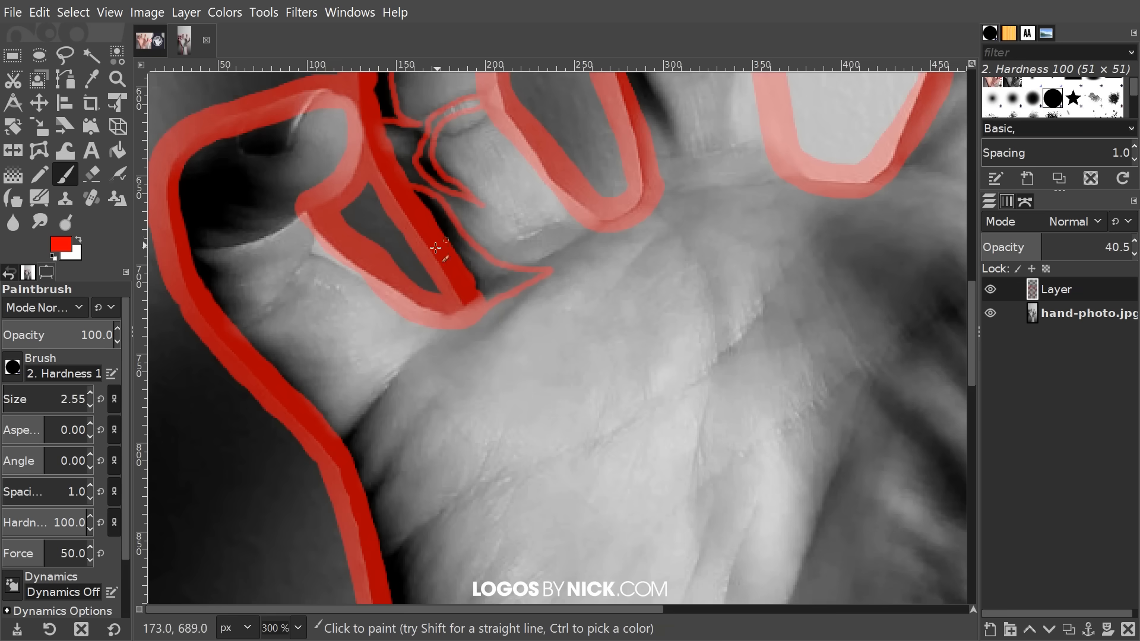
{"action": "left_click_drag", "start_coordinate": [440, 242], "coordinate": [463, 307]}
{"action": "left_click_drag", "start_coordinate": [468, 396], "coordinate": [475, 330]}
{"action": "mouse_move", "coordinate": [296, 349]}
{"action": "left_mouse_down"}
{"action": "mouse_move", "coordinate": [310, 403]}
{"action": "mouse_move", "coordinate": [357, 473]}
{"action": "left_mouse_up"}
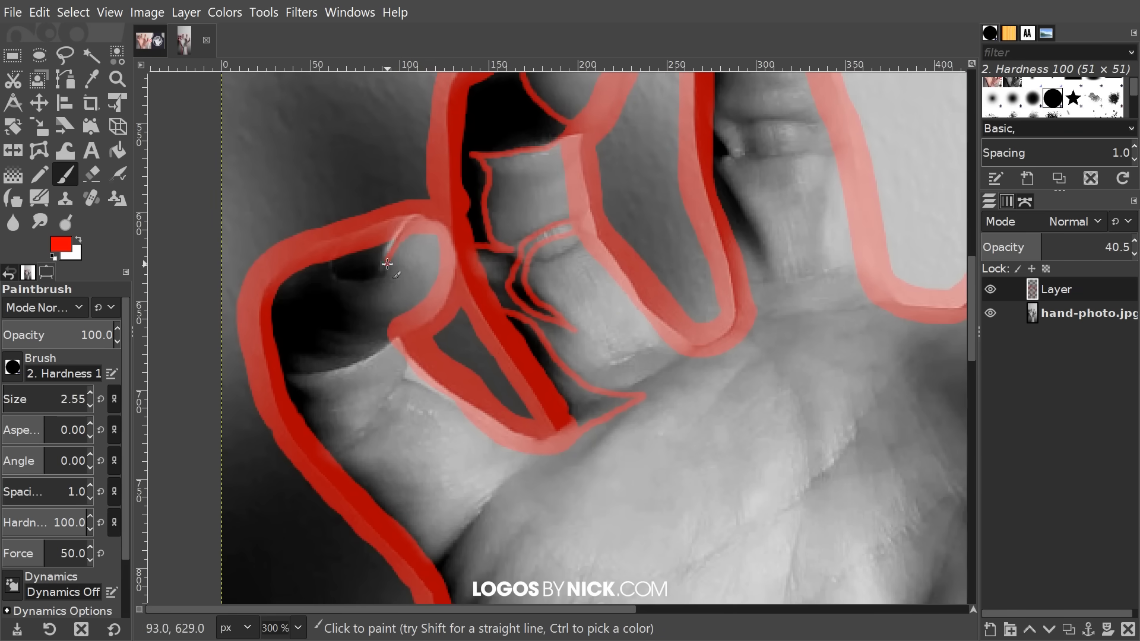
{"action": "left_click_drag", "start_coordinate": [391, 276], "coordinate": [336, 278]}
{"action": "mouse_move", "coordinate": [329, 271]}
{"action": "left_mouse_down"}
{"action": "mouse_move", "coordinate": [382, 285]}
{"action": "mouse_move", "coordinate": [377, 225]}
{"action": "mouse_move", "coordinate": [345, 230]}
{"action": "mouse_move", "coordinate": [381, 259]}
{"action": "mouse_move", "coordinate": [367, 261]}
{"action": "mouse_move", "coordinate": [371, 274]}
{"action": "mouse_move", "coordinate": [326, 269]}
{"action": "mouse_move", "coordinate": [348, 281]}
{"action": "mouse_move", "coordinate": [326, 285]}
{"action": "mouse_move", "coordinate": [366, 298]}
{"action": "mouse_move", "coordinate": [302, 298]}
{"action": "mouse_move", "coordinate": [303, 311]}
{"action": "mouse_move", "coordinate": [350, 311]}
{"action": "mouse_move", "coordinate": [300, 314]}
{"action": "mouse_move", "coordinate": [322, 342]}
{"action": "mouse_move", "coordinate": [309, 366]}
{"action": "mouse_move", "coordinate": [329, 380]}
{"action": "left_mouse_up"}
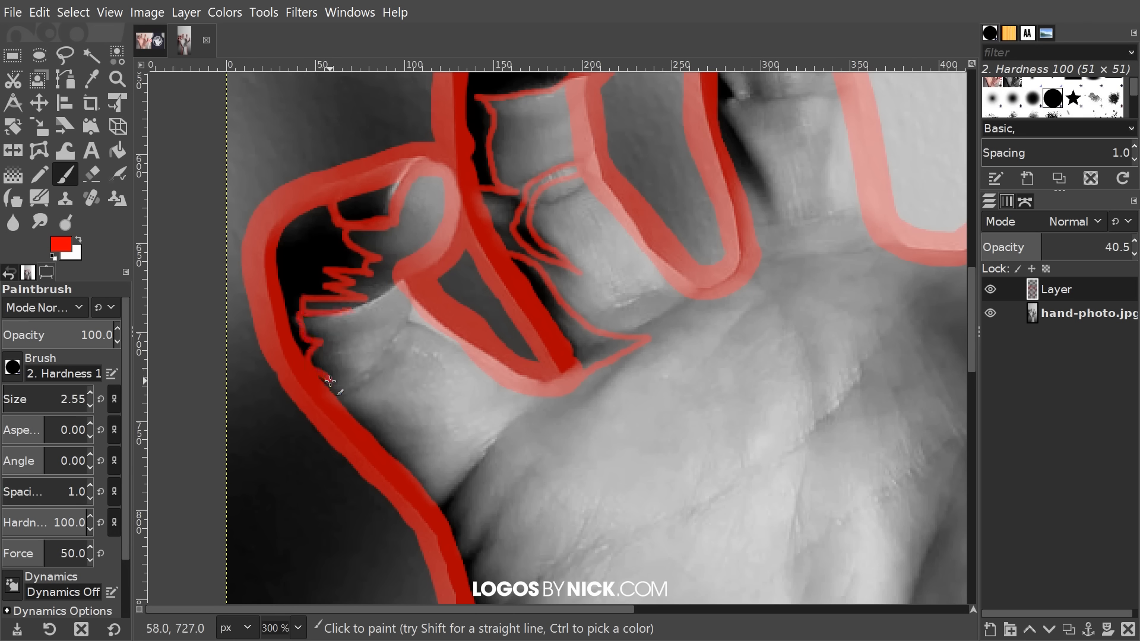
- Trace the shadow edges from the little finger's base along the outer side of the palm
{"action": "scroll", "coordinate": [500, 464], "scroll_direction": "down", "scroll_amount": 4}
{"action": "scroll", "coordinate": [376, 354], "scroll_direction": "up", "scroll_amount": 2}
{"action": "scroll", "coordinate": [352, 287], "scroll_direction": "down", "scroll_amount": 1}
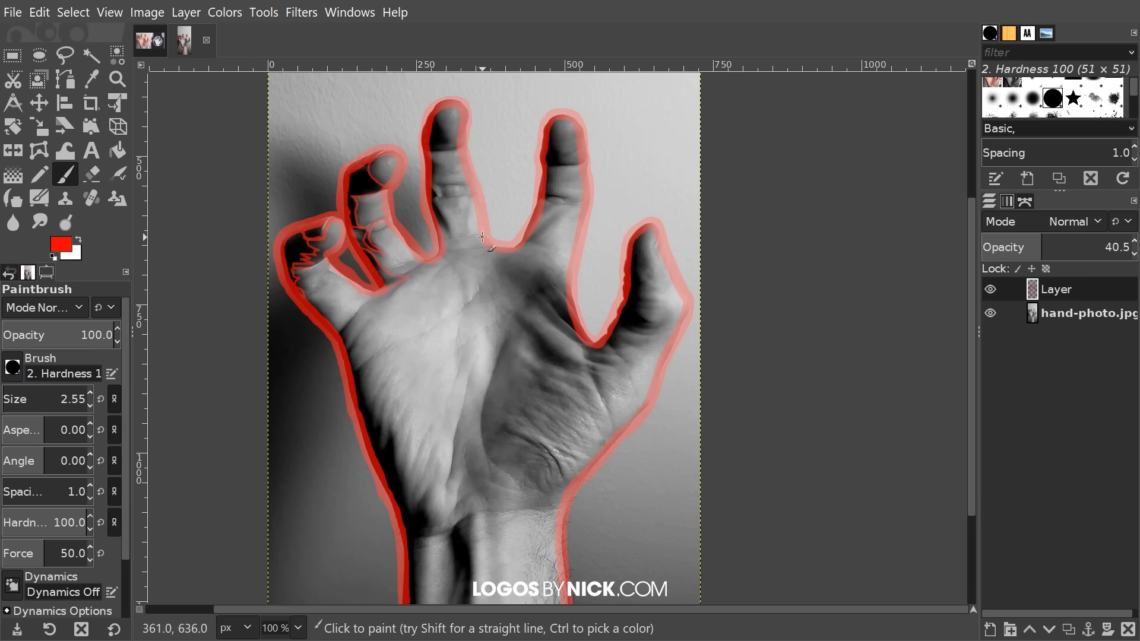
{"action": "scroll", "coordinate": [550, 264], "scroll_direction": "left", "scroll_amount": 2}
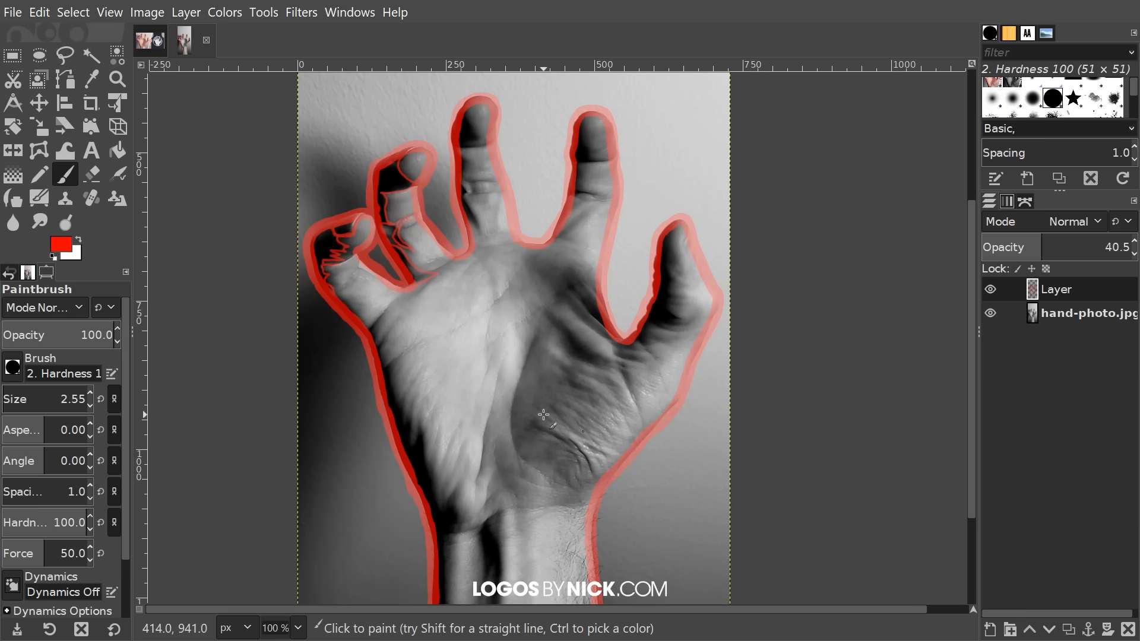
{"action": "scroll", "coordinate": [447, 342], "scroll_direction": "up", "scroll_amount": 4, "text": "ctrl"}
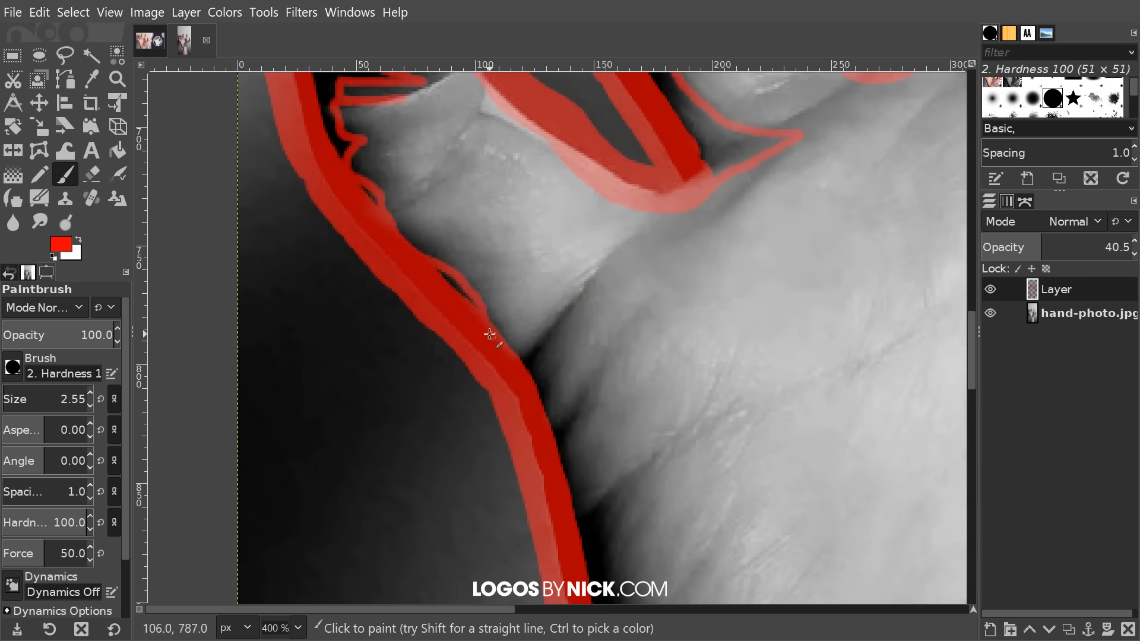
{"action": "mouse_move", "coordinate": [504, 342]}
{"action": "left_mouse_down"}
{"action": "mouse_move", "coordinate": [565, 396]}
{"action": "mouse_move", "coordinate": [336, 356]}
{"action": "mouse_move", "coordinate": [311, 375]}
{"action": "mouse_move", "coordinate": [390, 338]}
{"action": "mouse_move", "coordinate": [282, 284]}
{"action": "mouse_move", "coordinate": [235, 465]}
{"action": "left_mouse_up"}
{"action": "scroll", "coordinate": [235, 465], "scroll_direction": "down", "scroll_amount": 2, "text": "ctrl"}
- Trace the shadow edge down the outer side of the forearm and around the dark hollow below the wrist
{"action": "left_click_drag", "start_coordinate": [413, 216], "coordinate": [434, 575]}
{"action": "left_click_drag", "start_coordinate": [528, 384], "coordinate": [456, 525]}
{"action": "scroll", "coordinate": [577, 273], "scroll_direction": "up", "scroll_amount": 1, "text": "ctrl"}
{"action": "scroll", "coordinate": [578, 272], "scroll_direction": "down", "scroll_amount": 1, "text": "ctrl"}
{"action": "mouse_move", "coordinate": [359, 182]}
{"action": "left_mouse_down"}
{"action": "mouse_move", "coordinate": [413, 232]}
{"action": "mouse_move", "coordinate": [394, 264]}
{"action": "mouse_move", "coordinate": [359, 181]}
{"action": "left_mouse_up"}
{"action": "scroll", "coordinate": [594, 496], "scroll_direction": "down", "scroll_amount": 4, "text": "ctrl"}
{"action": "scroll", "coordinate": [481, 285], "scroll_direction": "up", "scroll_amount": 5, "text": "ctrl"}
{"action": "scroll", "coordinate": [519, 341], "scroll_direction": "down", "scroll_amount": 2, "text": "ctrl"}
{"action": "scroll", "coordinate": [647, 302], "scroll_direction": "up", "scroll_amount": 2, "text": "ctrl"}
- Trace the jagged shadow edges and joint creases on the middle finger, undoing a misplaced stroke
{"action": "scroll", "coordinate": [647, 302], "scroll_direction": "up", "scroll_amount": 5}
{"action": "mouse_move", "coordinate": [449, 152]}
{"action": "left_mouse_down"}
{"action": "mouse_move", "coordinate": [471, 242]}
{"action": "mouse_move", "coordinate": [428, 283]}
{"action": "left_mouse_up"}
{"action": "scroll", "coordinate": [428, 283], "scroll_direction": "down", "scroll_amount": 1}
{"action": "left_click_drag", "start_coordinate": [415, 211], "coordinate": [412, 294]}
{"action": "scroll", "coordinate": [412, 294], "scroll_direction": "left", "scroll_amount": 2}
{"action": "scroll", "coordinate": [636, 296], "scroll_direction": "up", "scroll_amount": 2, "text": "ctrl"}
{"action": "mouse_move", "coordinate": [480, 243]}
{"action": "left_mouse_down"}
{"action": "mouse_move", "coordinate": [501, 334]}
{"action": "mouse_move", "coordinate": [580, 478]}
{"action": "left_mouse_up"}
{"action": "scroll", "coordinate": [580, 478], "scroll_direction": "down", "scroll_amount": 3}
{"action": "key", "text": "ctrl+z"}
{"action": "scroll", "coordinate": [501, 285], "scroll_direction": "up", "scroll_amount": 2}
{"action": "mouse_move", "coordinate": [405, 165]}
{"action": "left_mouse_down"}
{"action": "mouse_move", "coordinate": [439, 390]}
{"action": "mouse_move", "coordinate": [443, 380]}
{"action": "left_mouse_up"}
{"action": "scroll", "coordinate": [439, 390], "scroll_direction": "down", "scroll_amount": 1, "text": "ctrl"}
{"action": "scroll", "coordinate": [439, 390], "scroll_direction": "up", "scroll_amount": 3}
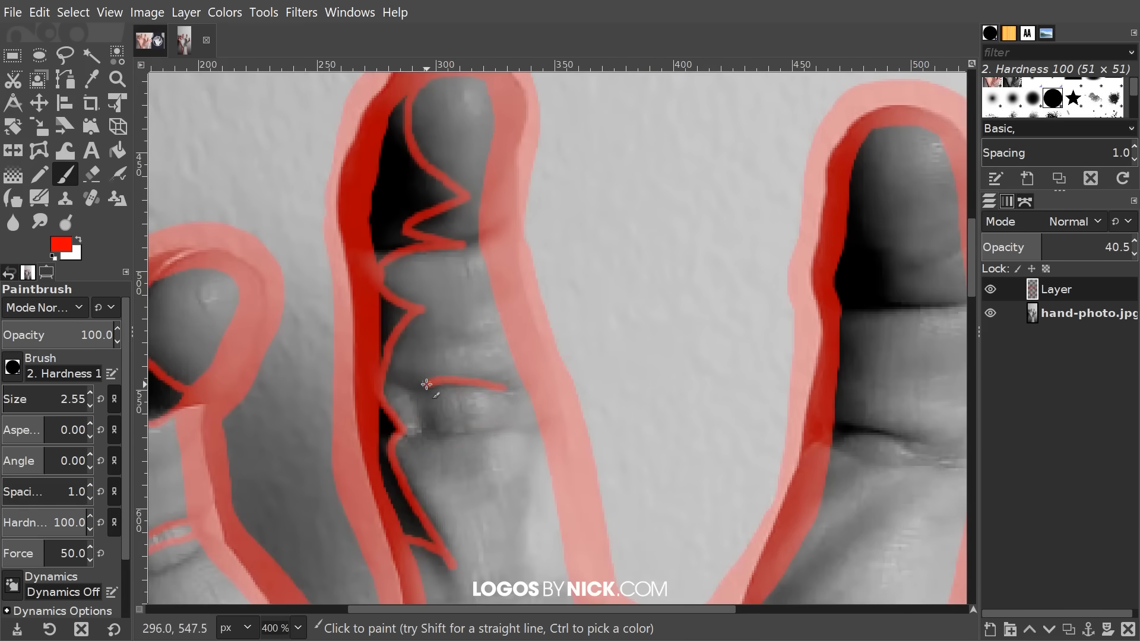
- Trace the creases at the middle finger's base and the jagged shadow edges along the index finger
{"action": "scroll", "coordinate": [495, 390], "scroll_direction": "down", "scroll_amount": 4, "text": "ctrl"}
{"action": "scroll", "coordinate": [494, 357], "scroll_direction": "up", "scroll_amount": 3, "text": "ctrl"}
{"action": "scroll", "coordinate": [517, 336], "scroll_direction": "up", "scroll_amount": 5}
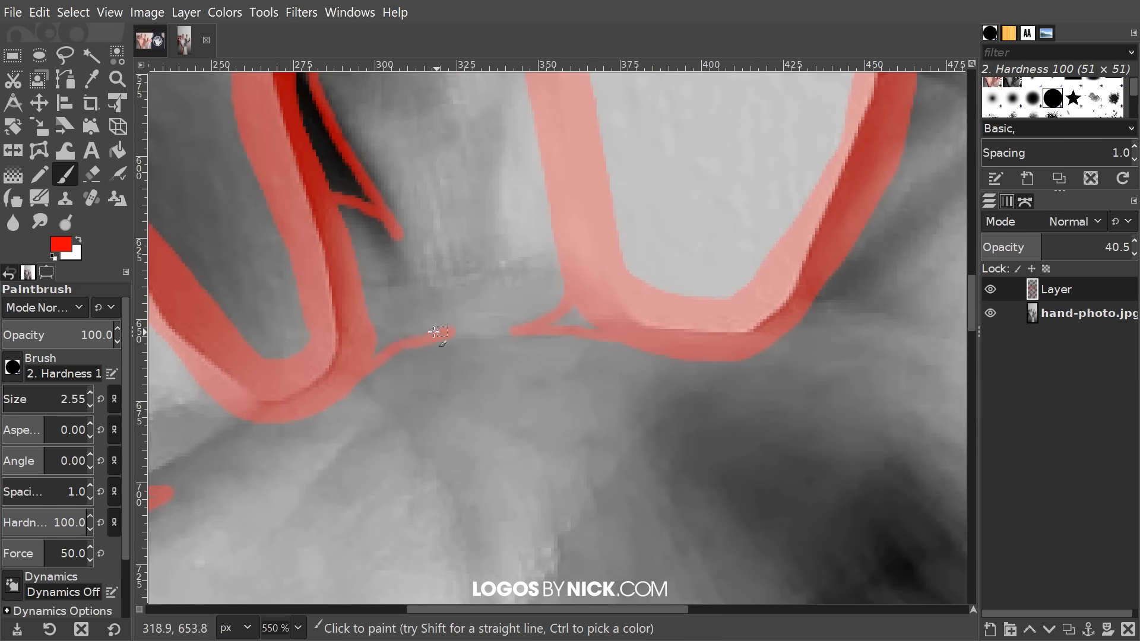
{"action": "scroll", "coordinate": [433, 230], "scroll_direction": "right", "scroll_amount": 3}
{"action": "scroll", "coordinate": [397, 380], "scroll_direction": "down", "scroll_amount": 3}
{"action": "scroll", "coordinate": [551, 328], "scroll_direction": "up", "scroll_amount": 1, "text": "ctrl"}
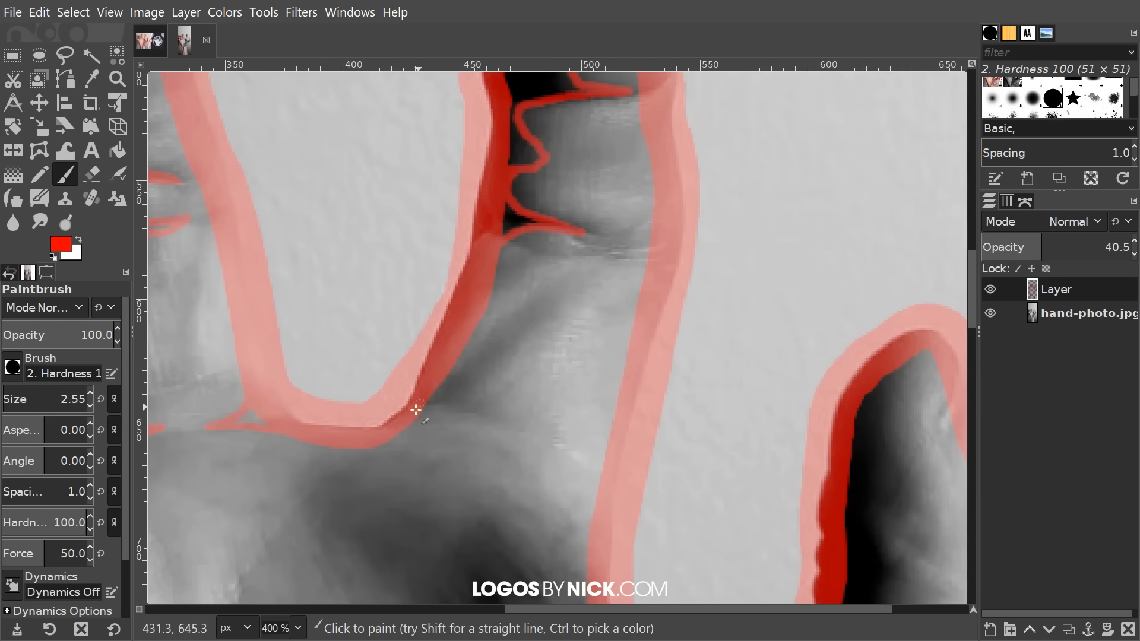
- Trace the shadow edges along the thumb and in the web between the thumb and index finger
{"action": "scroll", "coordinate": [542, 373], "scroll_direction": "down", "scroll_amount": 1, "text": "ctrl"}
{"action": "scroll", "coordinate": [492, 239], "scroll_direction": "right", "scroll_amount": 4}
{"action": "scroll", "coordinate": [526, 479], "scroll_direction": "up", "scroll_amount": 2, "text": "ctrl"}
{"action": "scroll", "coordinate": [526, 479], "scroll_direction": "down", "scroll_amount": 3}
{"action": "left_click_drag", "start_coordinate": [603, 269], "coordinate": [432, 300]}
{"action": "mouse_move", "coordinate": [374, 347]}
{"action": "left_mouse_down"}
{"action": "mouse_move", "coordinate": [466, 433]}
{"action": "mouse_move", "coordinate": [472, 286]}
{"action": "left_mouse_up"}
{"action": "scroll", "coordinate": [472, 287], "scroll_direction": "down", "scroll_amount": 2, "text": "ctrl"}
{"action": "scroll", "coordinate": [475, 224], "scroll_direction": "up", "scroll_amount": 1}
{"action": "mouse_move", "coordinate": [482, 341]}
{"action": "left_mouse_down"}
{"action": "mouse_move", "coordinate": [464, 355]}
{"action": "mouse_move", "coordinate": [532, 455]}
{"action": "left_mouse_up"}
{"action": "left_click_drag", "start_coordinate": [549, 473], "coordinate": [637, 396]}
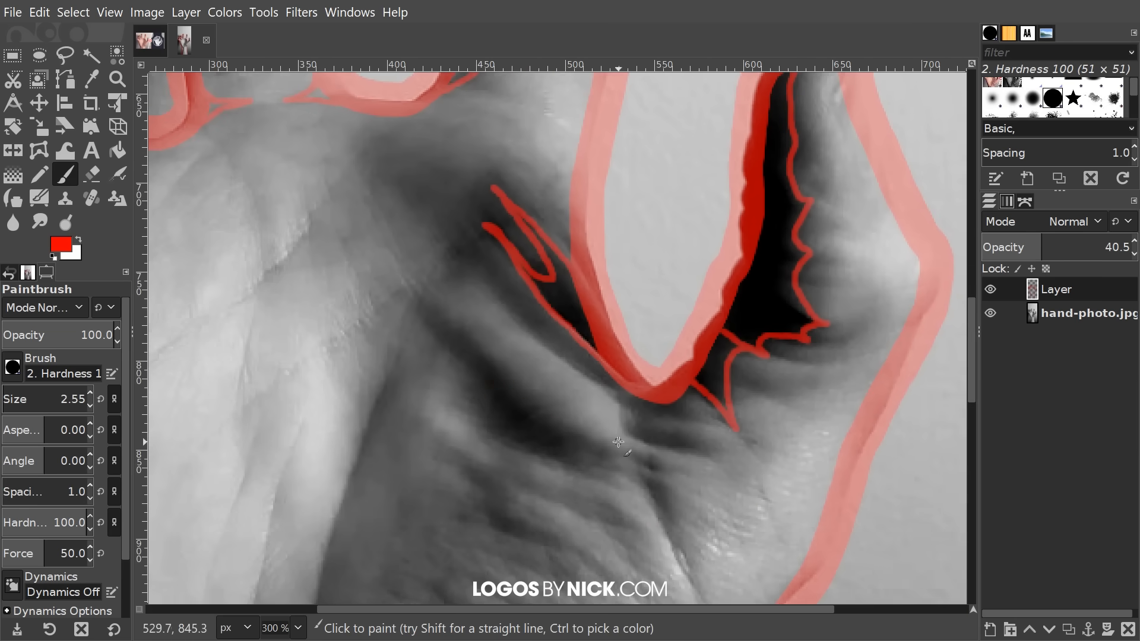
- Trace the outline of the dark fold on the palm beside the thumb web
{"action": "left_click_drag", "start_coordinate": [595, 441], "coordinate": [410, 301]}
{"action": "scroll", "coordinate": [412, 303], "scroll_direction": "down", "scroll_amount": 3, "text": "ctrl"}
{"action": "scroll", "coordinate": [478, 329], "scroll_direction": "up", "scroll_amount": 3, "text": "ctrl"}
{"action": "mouse_move", "coordinate": [479, 328]}
{"action": "left_mouse_down"}
{"action": "mouse_move", "coordinate": [512, 387]}
{"action": "mouse_move", "coordinate": [571, 322]}
{"action": "mouse_move", "coordinate": [519, 289]}
{"action": "mouse_move", "coordinate": [581, 307]}
{"action": "left_mouse_up"}
{"action": "scroll", "coordinate": [571, 322], "scroll_direction": "down", "scroll_amount": 3, "text": "ctrl"}
{"action": "scroll", "coordinate": [509, 204], "scroll_direction": "up", "scroll_amount": 3, "text": "ctrl"}
{"action": "scroll", "coordinate": [582, 307], "scroll_direction": "down", "scroll_amount": 2, "text": "ctrl"}
{"action": "scroll", "coordinate": [463, 265], "scroll_direction": "up", "scroll_amount": 1, "text": "ctrl"}
- Trace the long vertical creases in the middle of the palm and the diagonal crease across its upper part
{"action": "mouse_move", "coordinate": [446, 250]}
{"action": "left_mouse_down"}
{"action": "mouse_move", "coordinate": [431, 309]}
{"action": "mouse_move", "coordinate": [387, 514]}
{"action": "left_mouse_up"}
{"action": "left_click_drag", "start_coordinate": [387, 513], "coordinate": [419, 330]}
{"action": "scroll", "coordinate": [419, 331], "scroll_direction": "down", "scroll_amount": 2, "text": "ctrl"}
{"action": "scroll", "coordinate": [604, 239], "scroll_direction": "up", "scroll_amount": 2, "text": "ctrl"}
{"action": "scroll", "coordinate": [604, 239], "scroll_direction": "down", "scroll_amount": 1, "text": "ctrl"}
{"action": "left_click_drag", "start_coordinate": [353, 357], "coordinate": [560, 213]}
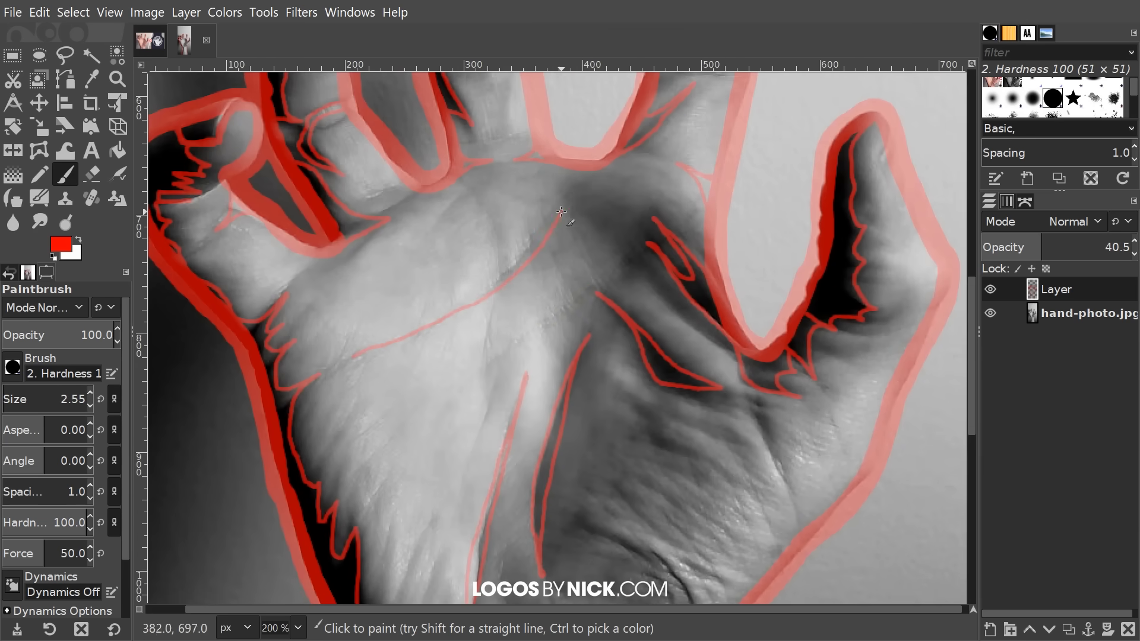
- Trace the curved crease at the base of the thumb, just above the wrist
{"action": "scroll", "coordinate": [503, 269], "scroll_direction": "down", "scroll_amount": 3, "text": "ctrl"}
{"action": "scroll", "coordinate": [505, 297], "scroll_direction": "up", "scroll_amount": 3, "text": "ctrl"}
{"action": "scroll", "coordinate": [505, 308], "scroll_direction": "up", "scroll_amount": 1, "text": "ctrl"}
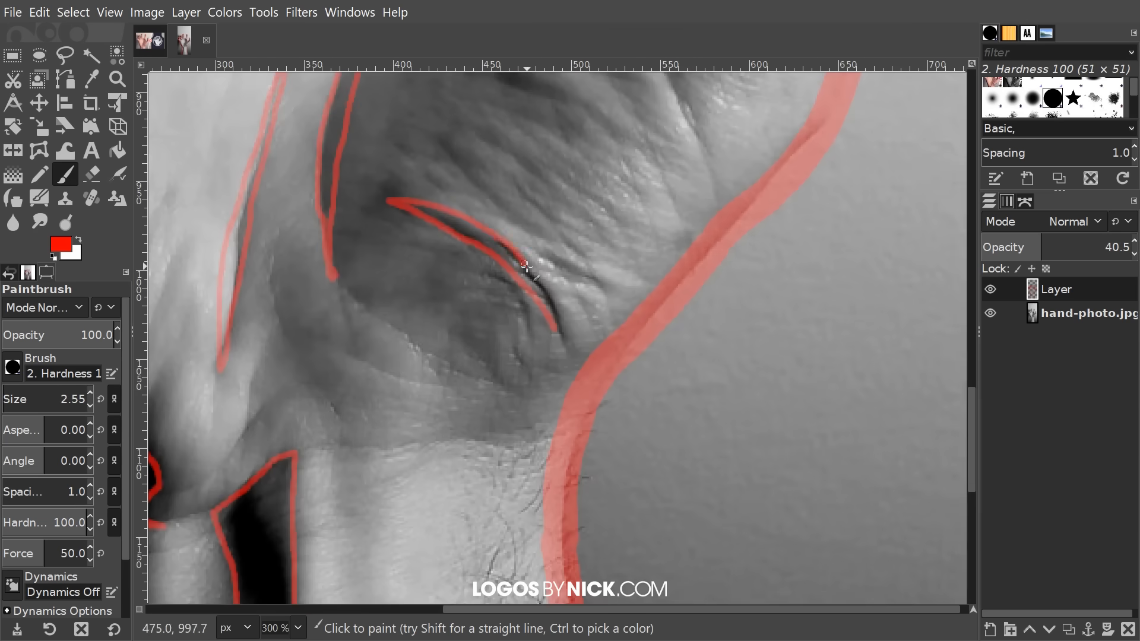
{"action": "scroll", "coordinate": [507, 333], "scroll_direction": "down", "scroll_amount": 4, "text": "ctrl"}
{"action": "left_click_drag", "start_coordinate": [507, 333], "coordinate": [501, 410]}
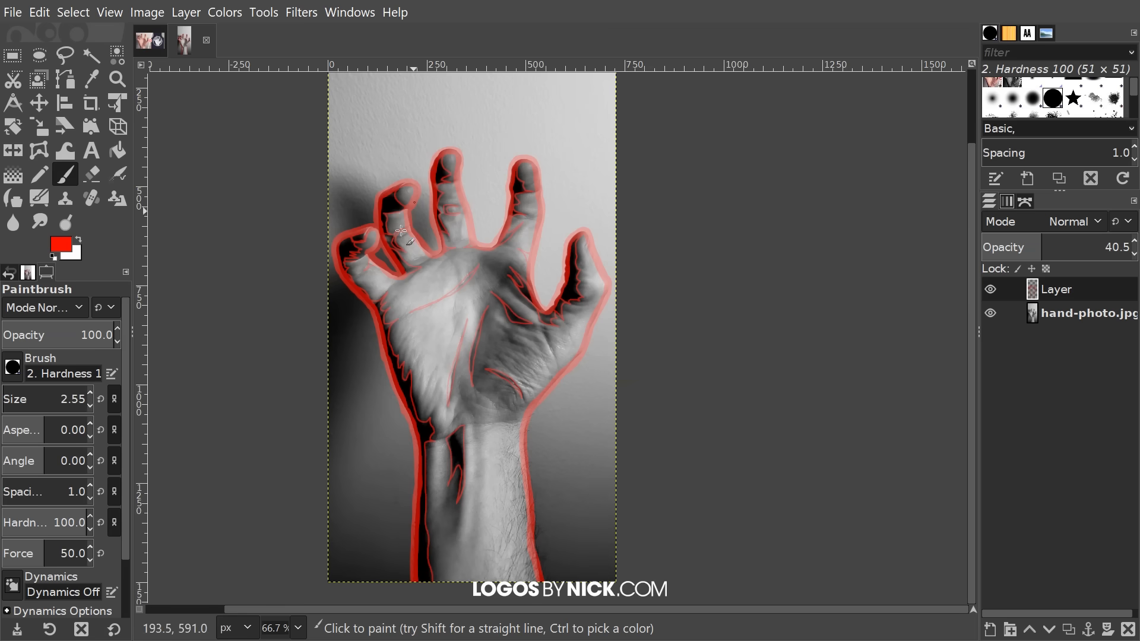
- Try to fill the shadow area on the ring finger's tip with red brush strokes
{"action": "scroll", "coordinate": [413, 207], "scroll_direction": "up", "scroll_amount": 3, "text": "ctrl"}
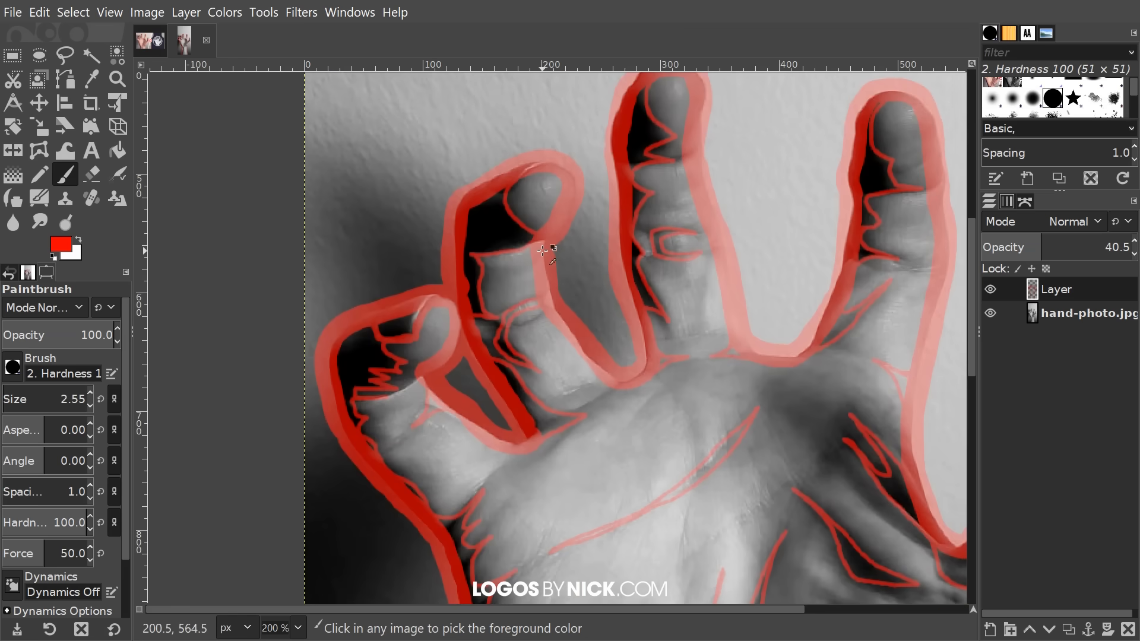
{"action": "scroll", "coordinate": [542, 251], "scroll_direction": "up", "scroll_amount": 2, "text": "ctrl"}
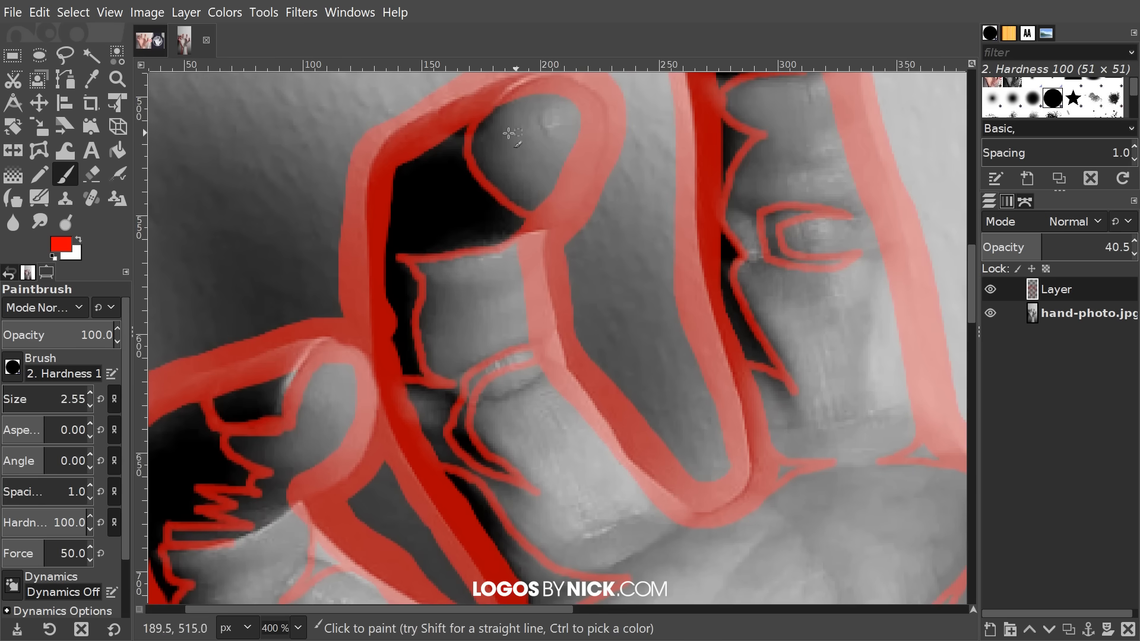
{"action": "mouse_move", "coordinate": [462, 134]}
{"action": "left_mouse_down"}
{"action": "mouse_move", "coordinate": [432, 174]}
{"action": "mouse_move", "coordinate": [414, 161]}
{"action": "mouse_move", "coordinate": [415, 193]}
{"action": "mouse_move", "coordinate": [429, 146]}
{"action": "mouse_move", "coordinate": [417, 151]}
{"action": "mouse_move", "coordinate": [429, 160]}
{"action": "mouse_move", "coordinate": [408, 183]}
{"action": "left_mouse_up"}
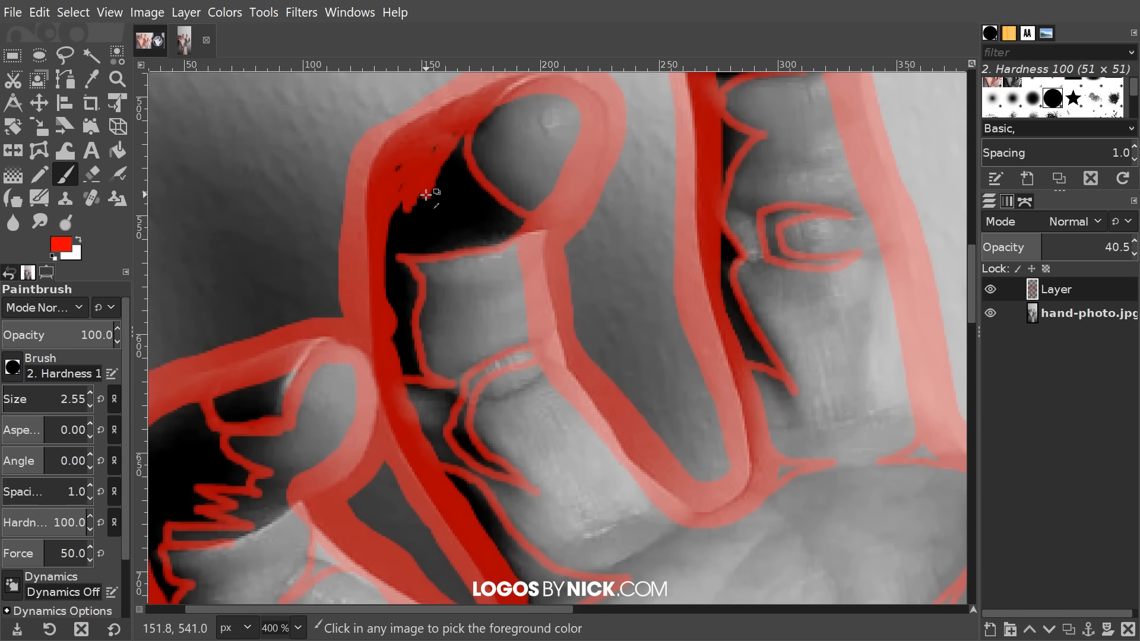
{"action": "scroll", "coordinate": [421, 176], "scroll_direction": "down", "scroll_amount": 2, "text": "ctrl"}
{"action": "left_click_drag", "start_coordinate": [515, 225], "coordinate": [401, 236]}
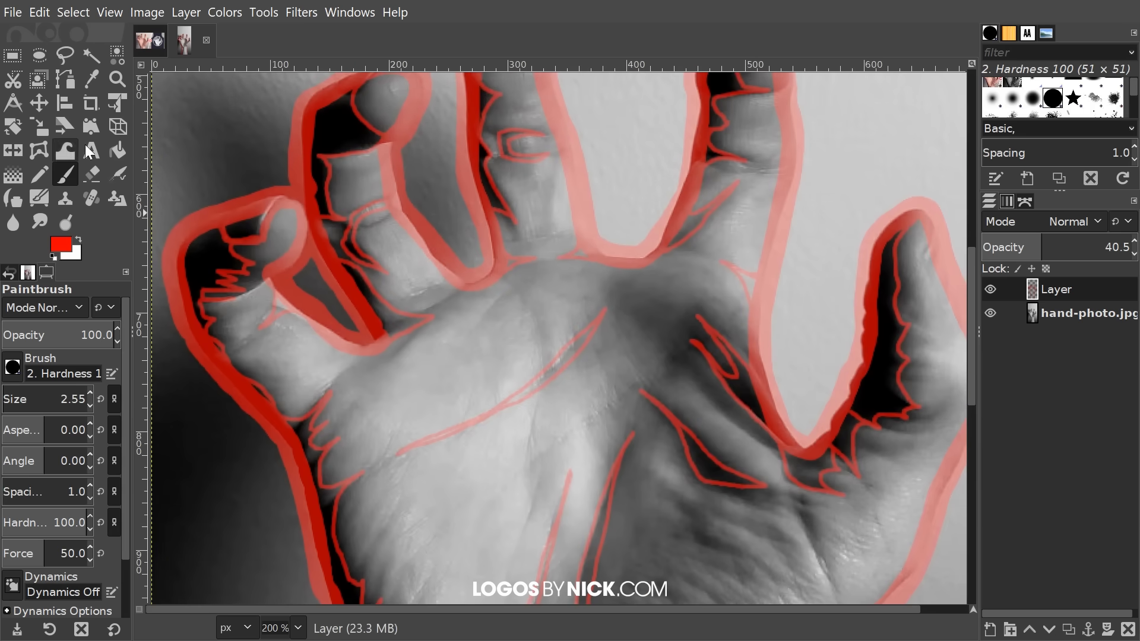
- Add a new 729 × 1500 px layer filled with white
{"action": "scroll", "coordinate": [763, 230], "scroll_direction": "down", "scroll_amount": 1, "text": "ctrl"}
{"action": "scroll", "coordinate": [763, 230], "scroll_direction": "down", "scroll_amount": 2, "text": "ctrl"}
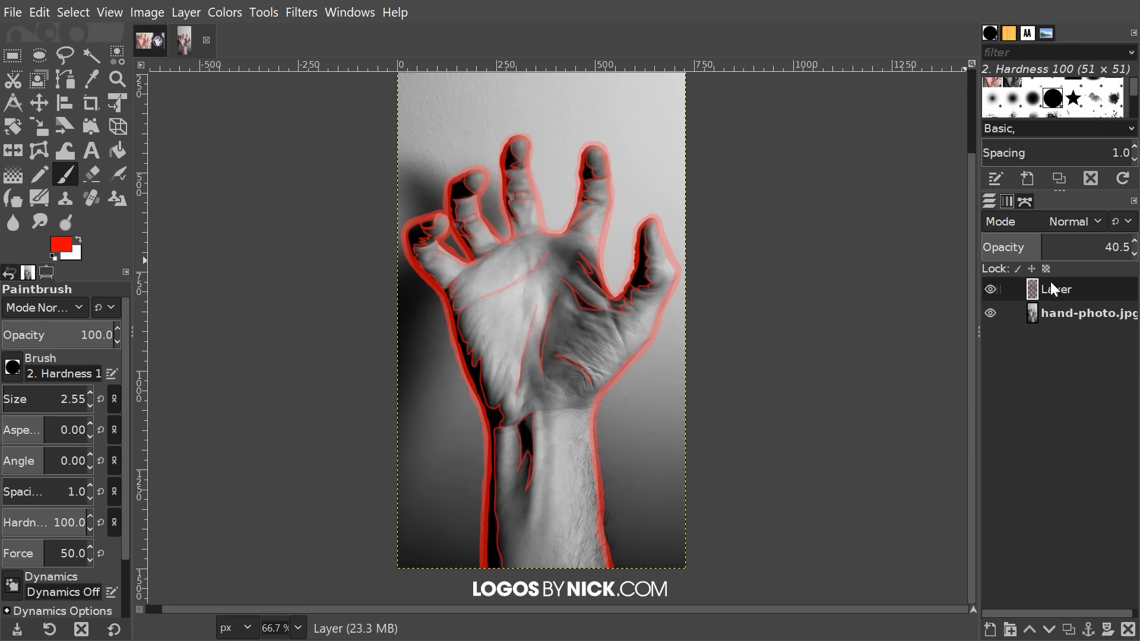
{"action": "left_click", "coordinate": [990, 629]}
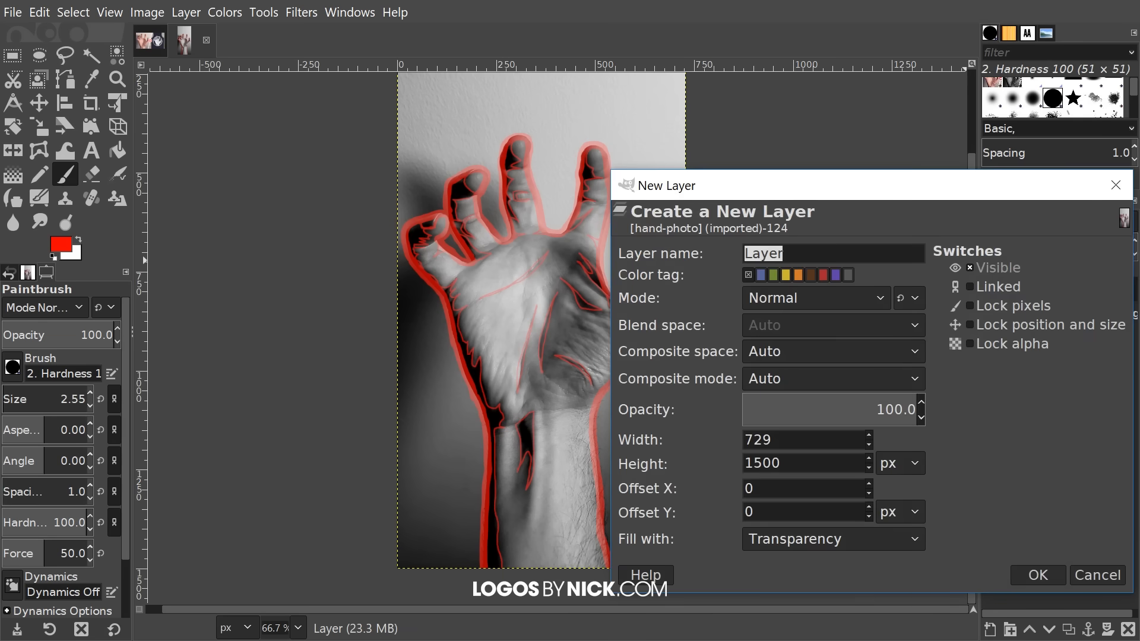
{"action": "left_click_drag", "start_coordinate": [869, 189], "coordinate": [666, 90]}
{"action": "left_click", "coordinate": [570, 442]}
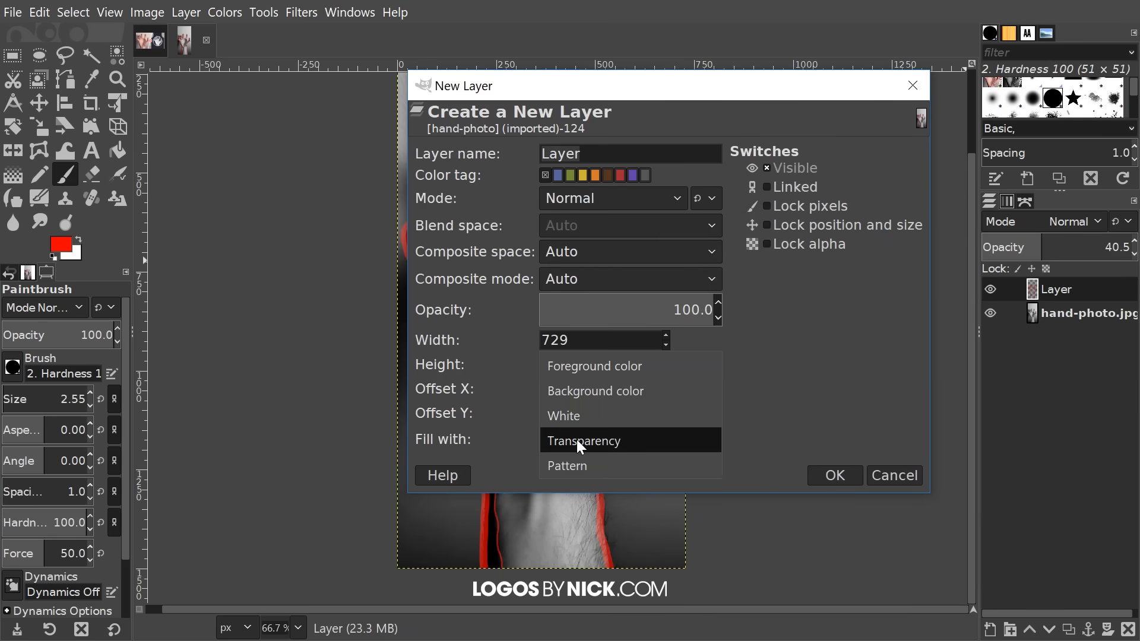
{"action": "left_click", "coordinate": [577, 416]}
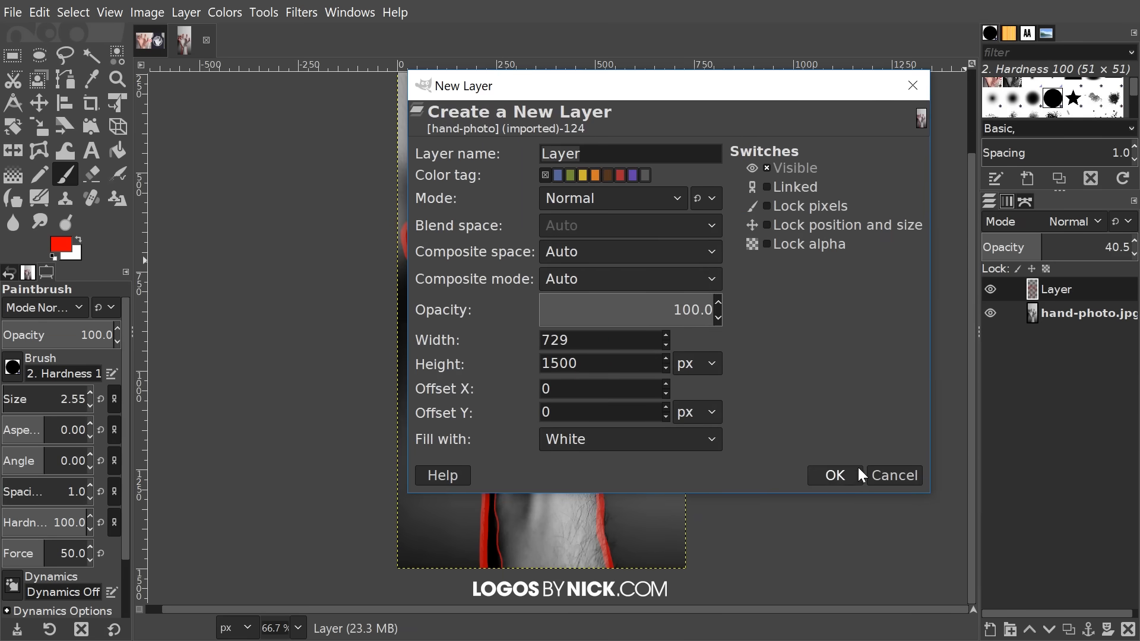
{"action": "left_click", "coordinate": [835, 475]}
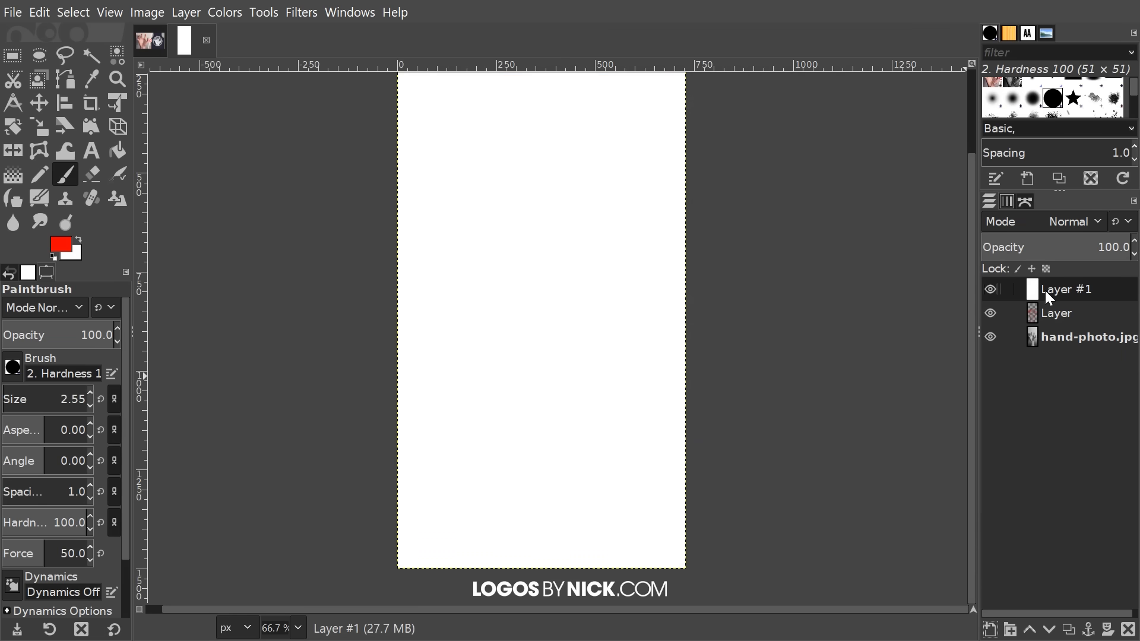
- Move the white layer below the red outline layer and raise the outline layer's opacity to 79
{"action": "left_click_drag", "start_coordinate": [1048, 297], "coordinate": [1051, 327]}
{"action": "left_click", "coordinate": [1053, 294]}
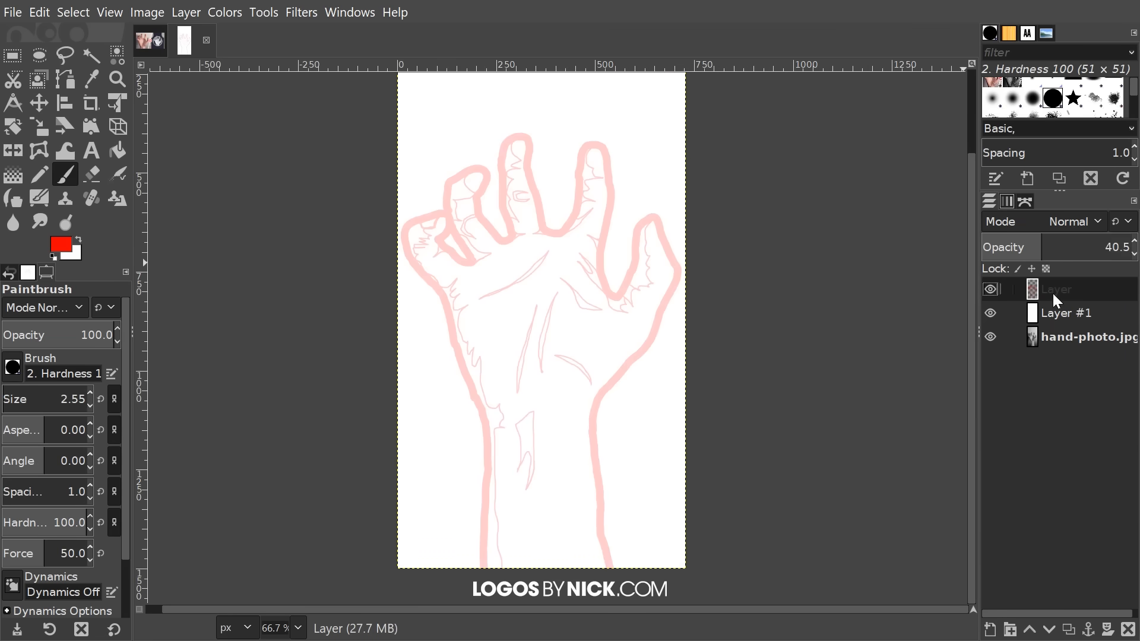
{"action": "left_click_drag", "start_coordinate": [1060, 247], "coordinate": [1098, 247]}
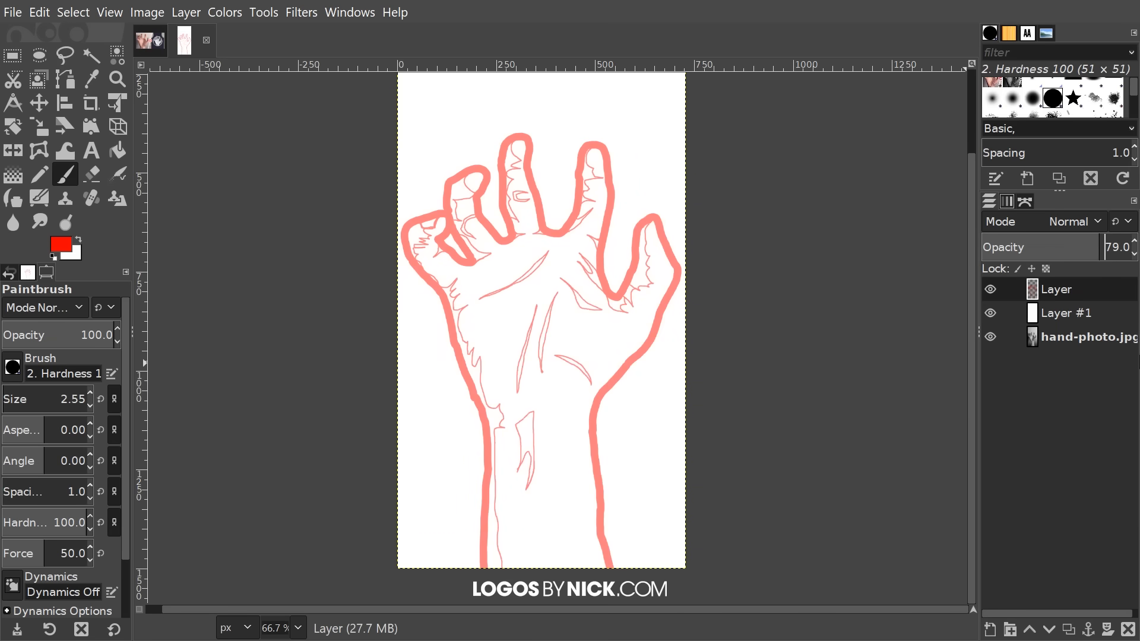
- Fill the shadow areas on the ring finger's tip and side with red using Bucket Fill
{"action": "left_click_drag", "start_coordinate": [515, 248], "coordinate": [413, 273]}
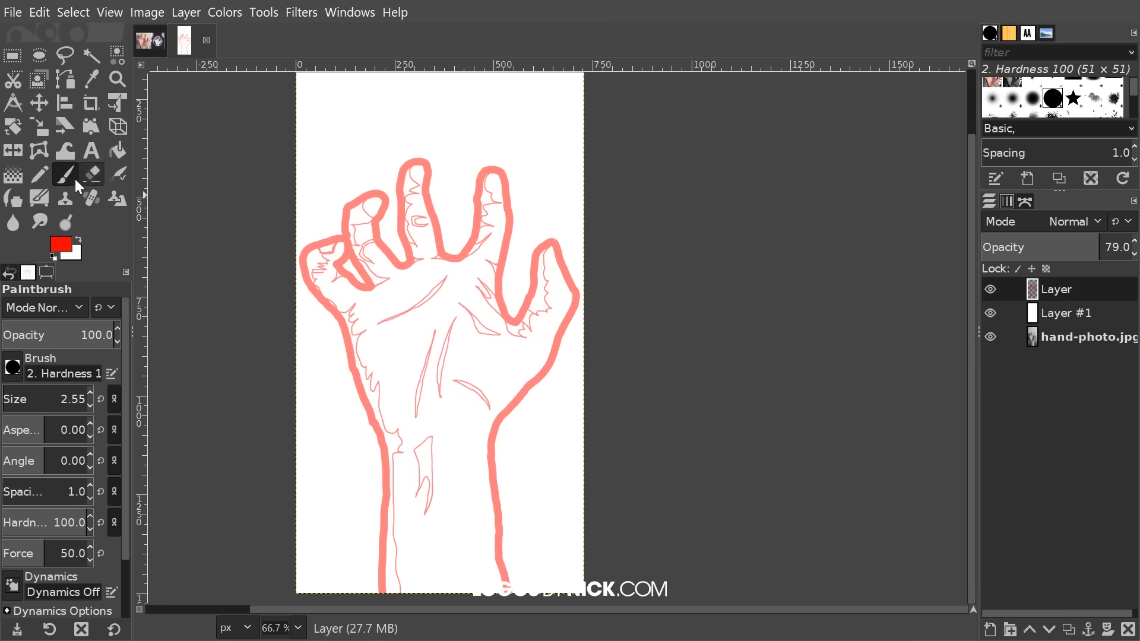
{"action": "left_click", "coordinate": [118, 153]}
{"action": "scroll", "coordinate": [380, 217], "scroll_direction": "left", "scroll_amount": 2}
{"action": "scroll", "coordinate": [380, 217], "scroll_direction": "up", "scroll_amount": 3}
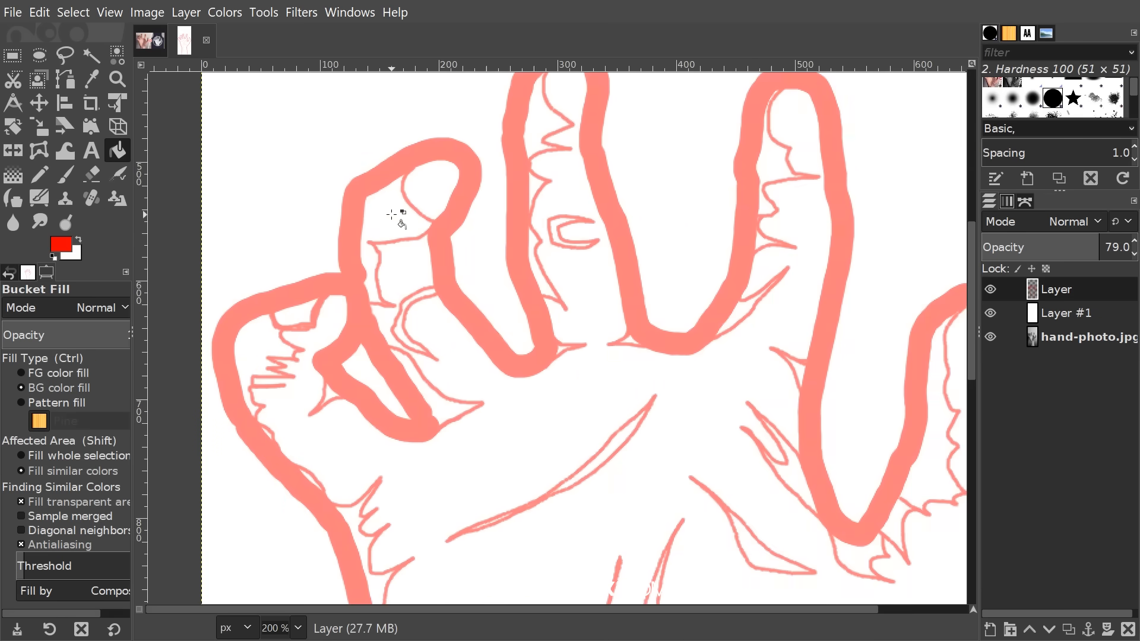
{"action": "left_click", "coordinate": [389, 213]}
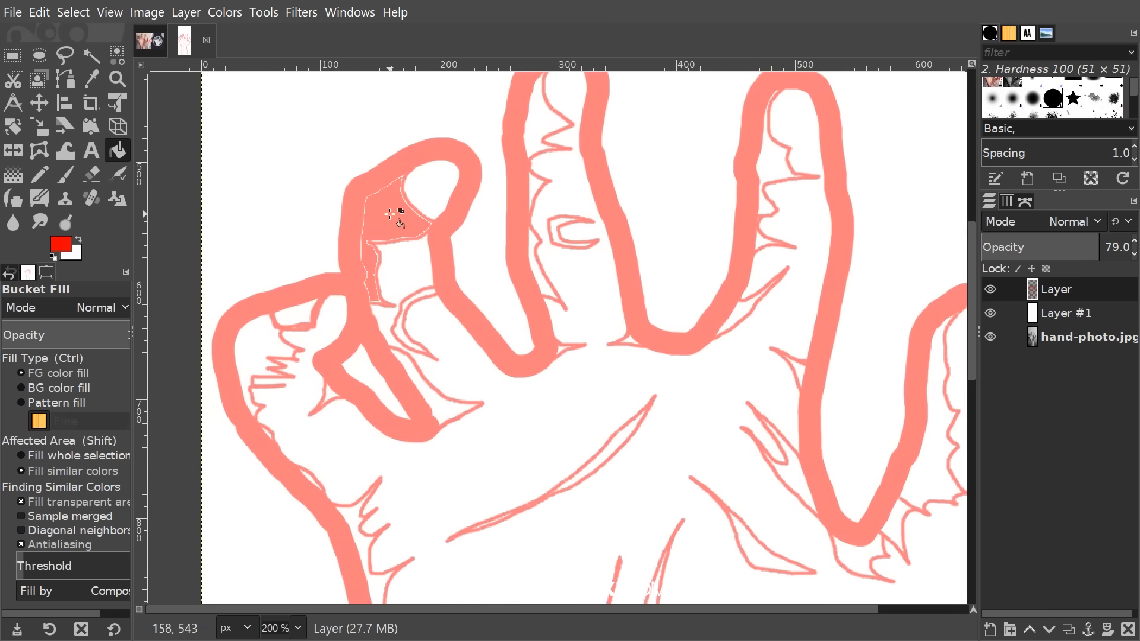
{"action": "scroll", "coordinate": [367, 266], "scroll_direction": "up", "scroll_amount": 1}
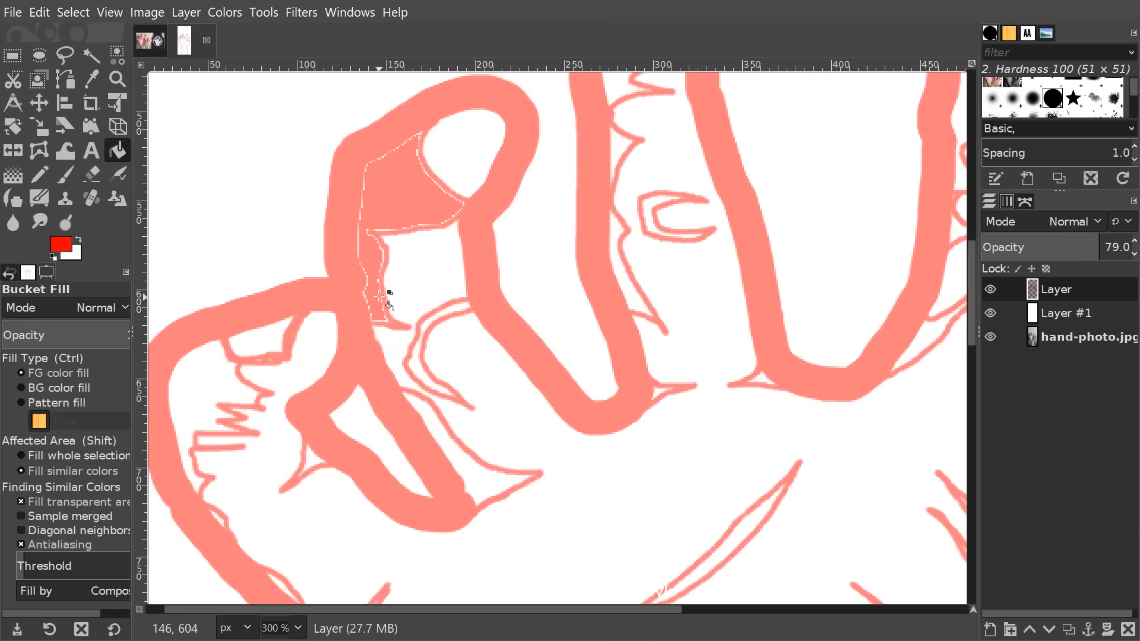
{"action": "left_click", "coordinate": [394, 183]}
{"action": "left_click_drag", "start_coordinate": [366, 278], "coordinate": [375, 236]}
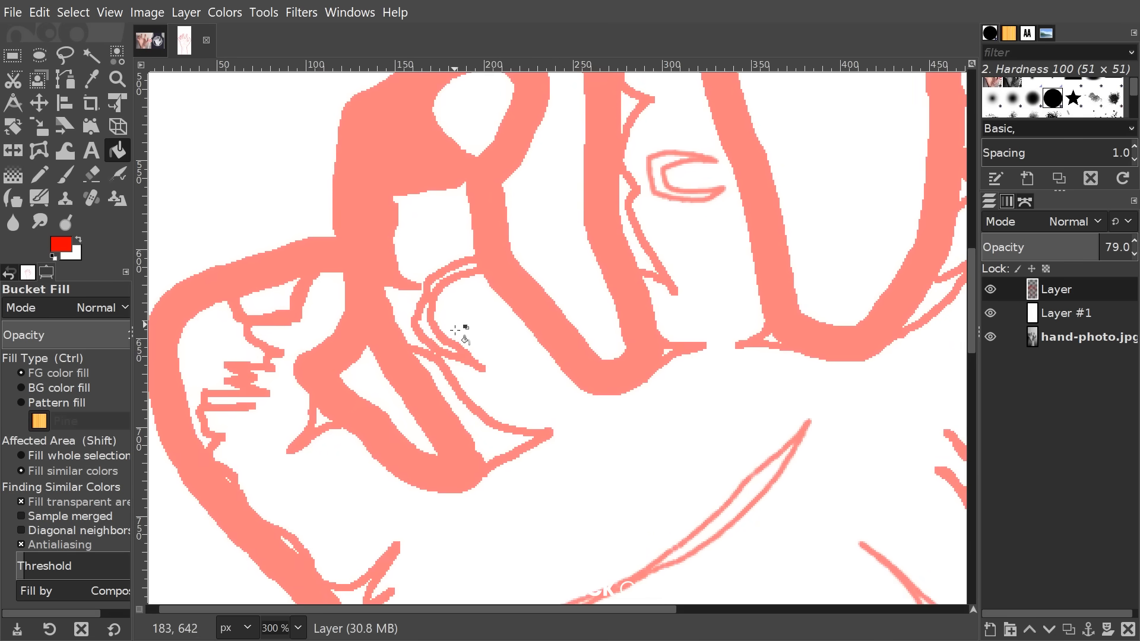
- Fill the crease shapes at the ring finger's base and the shadow area on the little finger with red
{"action": "left_click", "coordinate": [427, 321]}
{"action": "left_click", "coordinate": [472, 265]}
{"action": "left_click", "coordinate": [433, 284]}
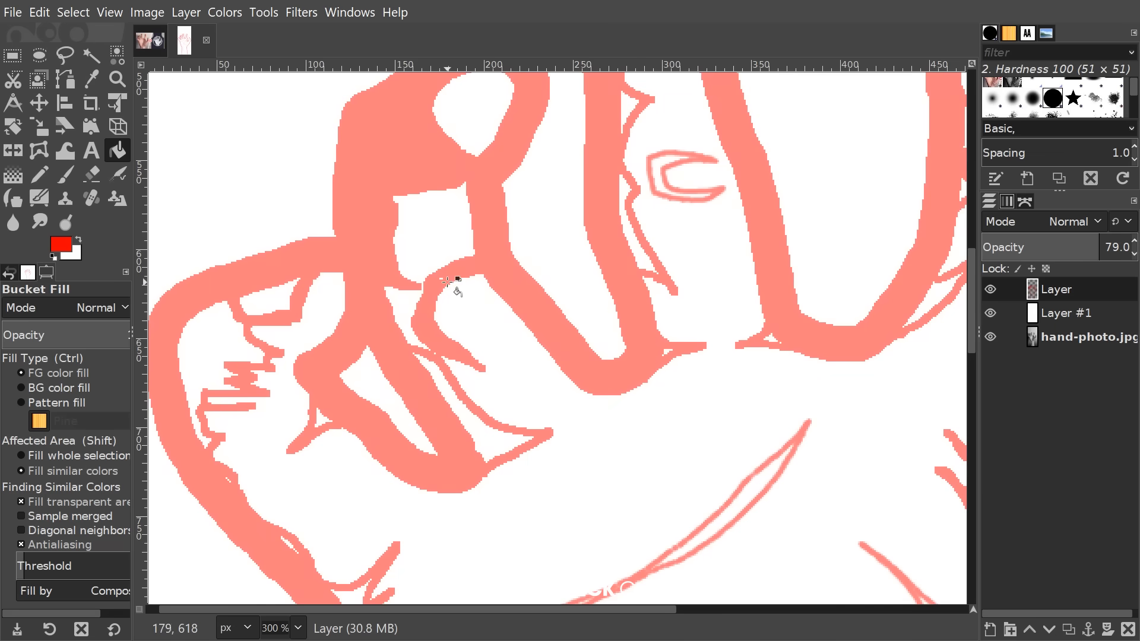
{"action": "scroll", "coordinate": [462, 412], "scroll_direction": "down", "scroll_amount": 2}
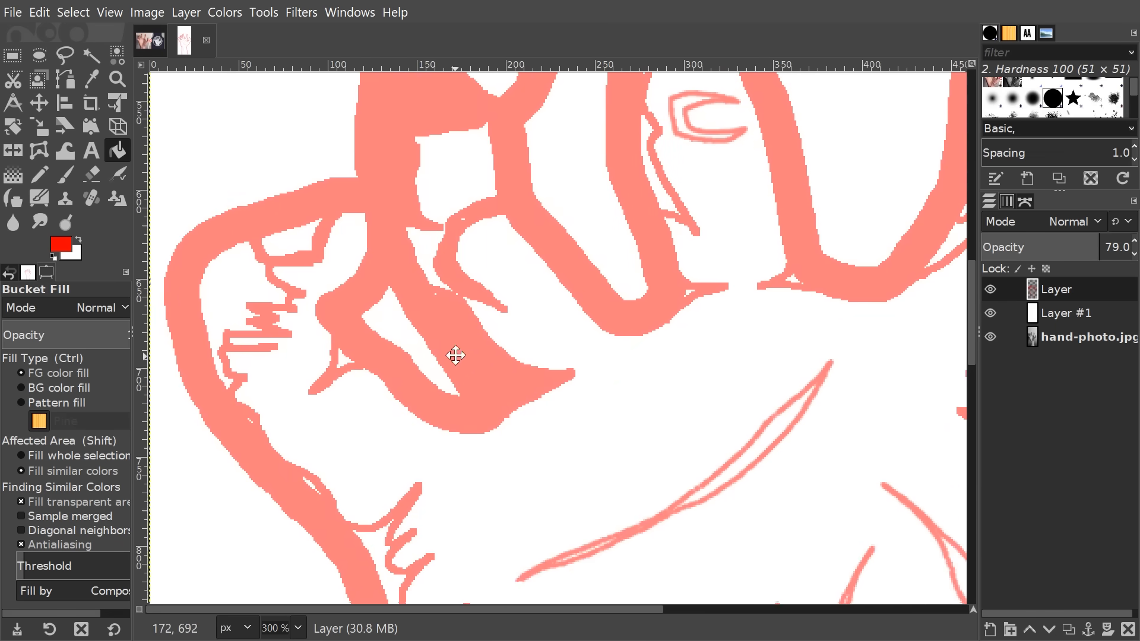
{"action": "left_click", "coordinate": [294, 318]}
{"action": "left_click_drag", "start_coordinate": [450, 335], "coordinate": [532, 257]}
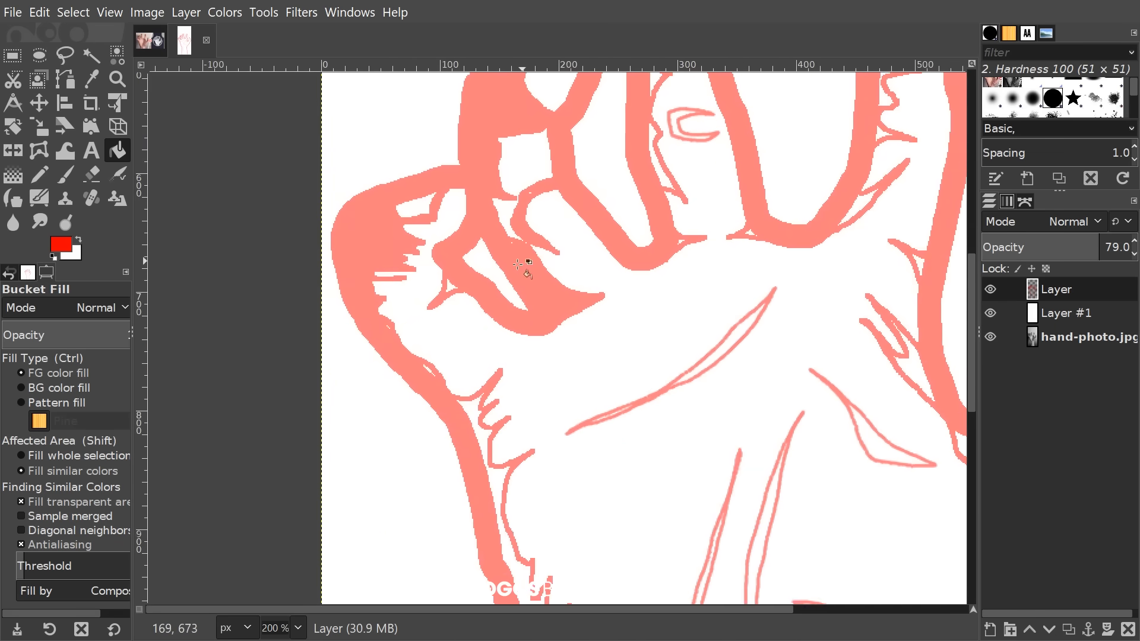
- Fill the shadow along the little-finger edge of the palm and the long palm creases with red
{"action": "scroll", "coordinate": [477, 295], "scroll_direction": "up", "scroll_amount": 1}
{"action": "left_click", "coordinate": [593, 155]}
{"action": "left_click", "coordinate": [450, 308]}
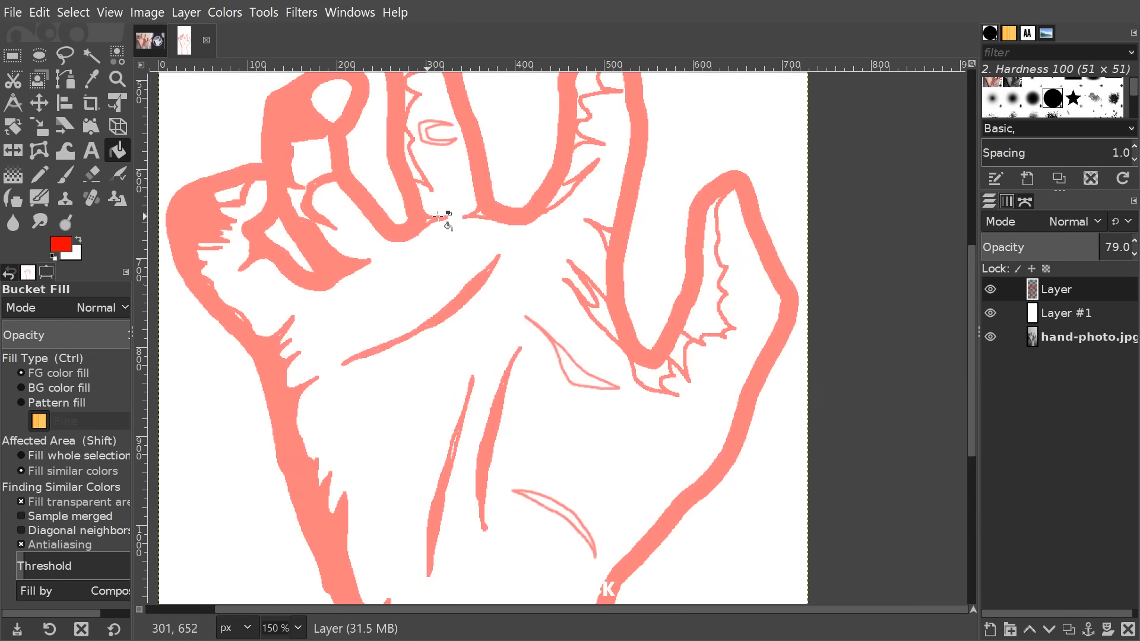
- Fill the remaining traced shadows on the middle finger, index finger, thumb, palm and wrist with red
{"action": "scroll", "coordinate": [438, 216], "scroll_direction": "up", "scroll_amount": 1}
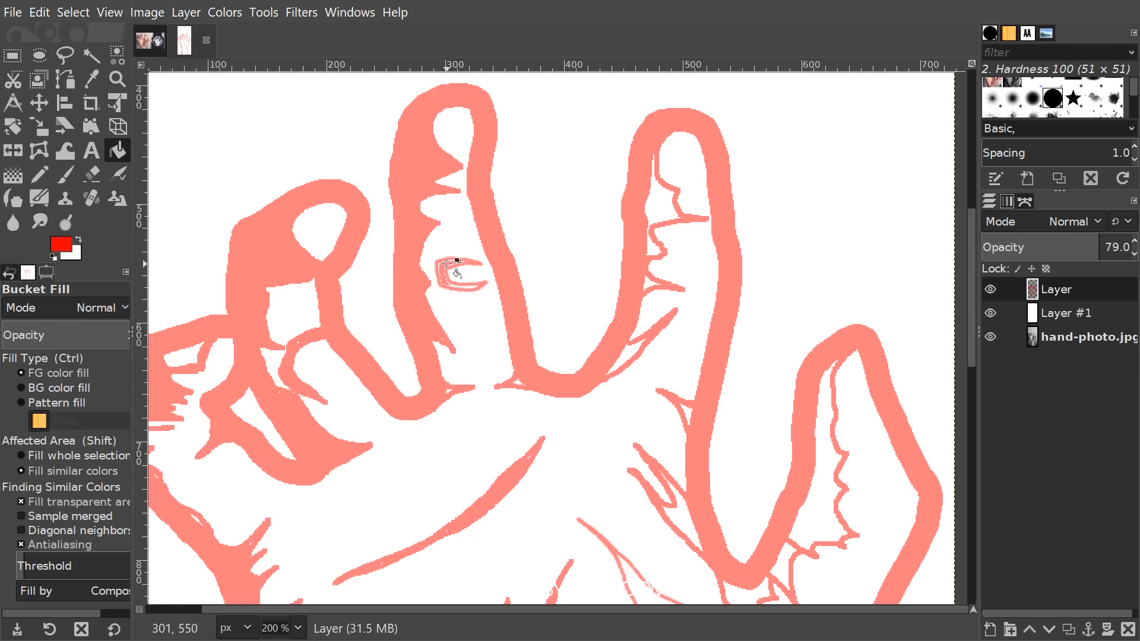
{"action": "left_click", "coordinate": [453, 267]}
{"action": "left_click", "coordinate": [516, 225]}
{"action": "left_click", "coordinate": [488, 361]}
{"action": "left_click", "coordinate": [620, 276]}
{"action": "left_click", "coordinate": [621, 380]}
{"action": "left_click", "coordinate": [688, 457]}
{"action": "left_click", "coordinate": [593, 452]}
{"action": "left_click", "coordinate": [450, 320]}
{"action": "scroll", "coordinate": [443, 279], "scroll_direction": "down", "scroll_amount": 2}
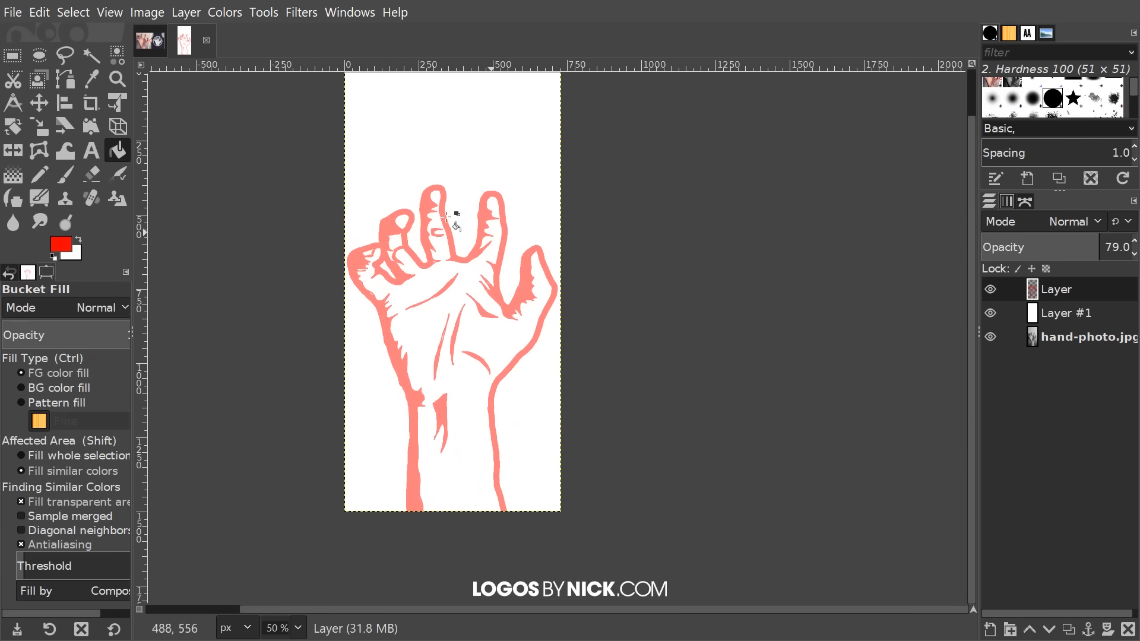
- Paint over the unfilled white specks around the finger bases and palm creases with the Paintbrush at size 2.55
{"action": "left_click", "coordinate": [67, 175]}
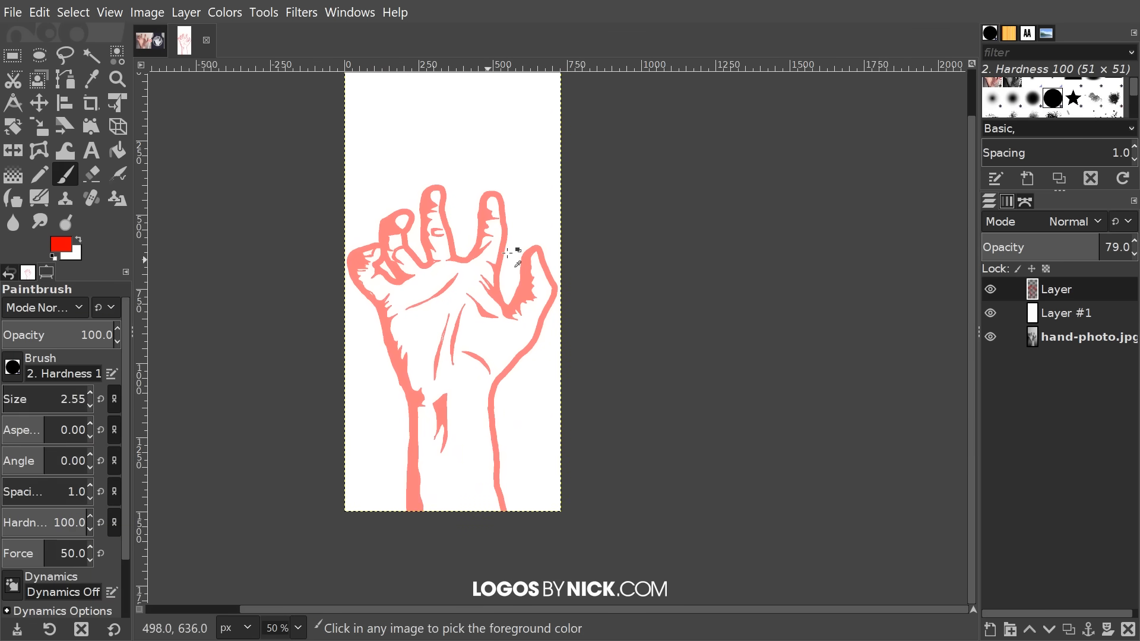
{"action": "scroll", "coordinate": [483, 255], "scroll_direction": "up", "scroll_amount": 7}
{"action": "mouse_move", "coordinate": [382, 263]}
{"action": "left_mouse_down"}
{"action": "mouse_move", "coordinate": [356, 264]}
{"action": "mouse_move", "coordinate": [380, 268]}
{"action": "left_mouse_up"}
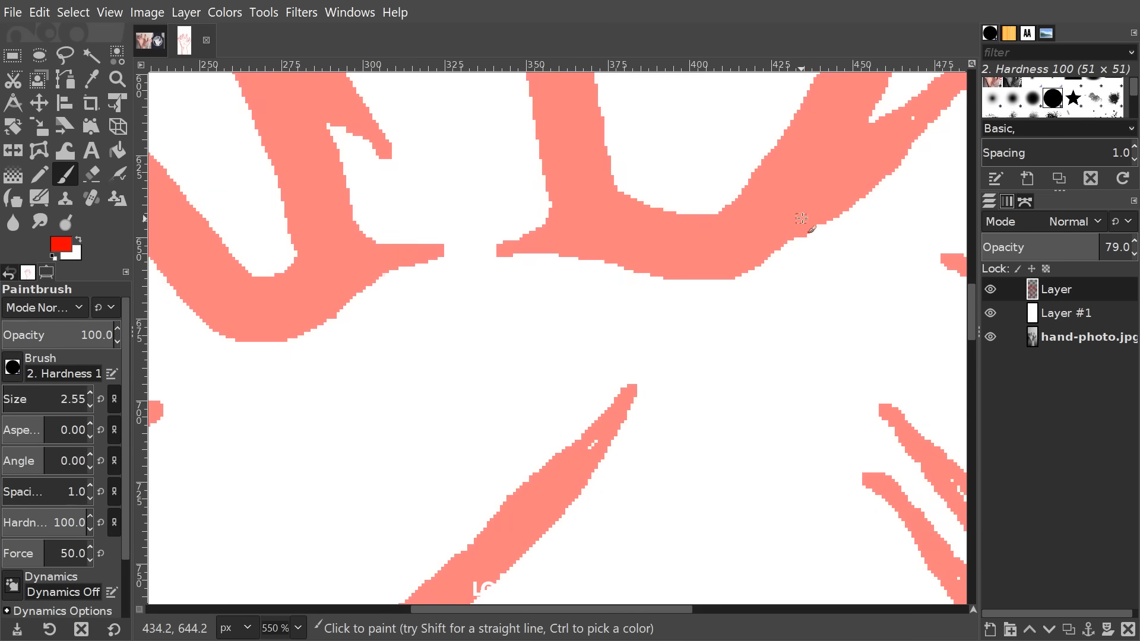
{"action": "scroll", "coordinate": [800, 218], "scroll_direction": "up", "scroll_amount": 3}
{"action": "scroll", "coordinate": [800, 219], "scroll_direction": "right", "scroll_amount": 4}
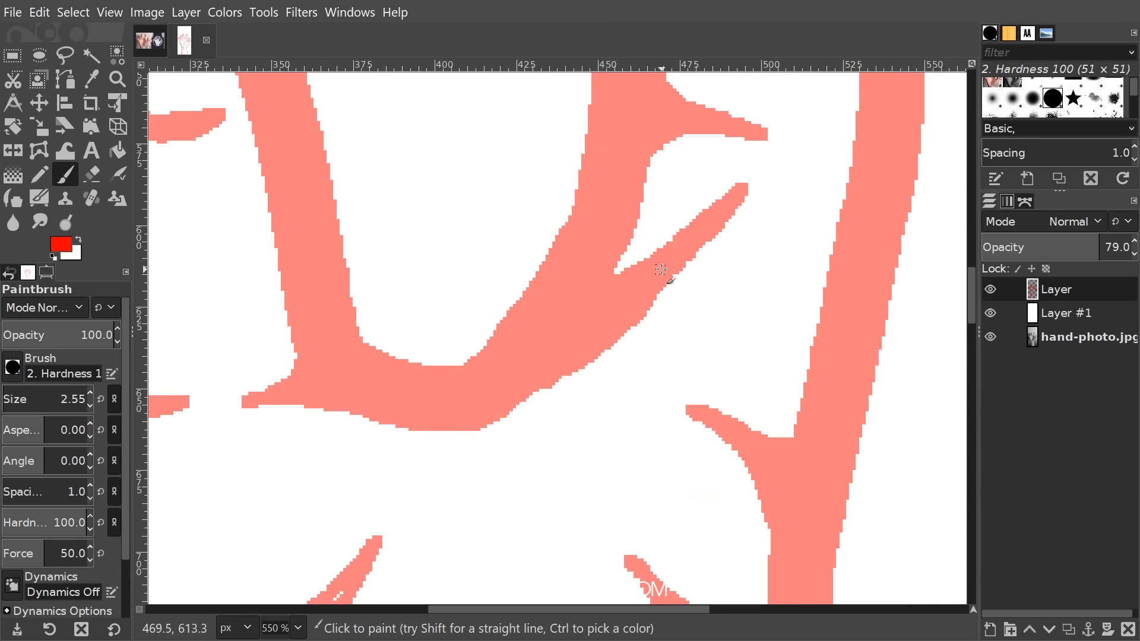
{"action": "left_click_drag", "start_coordinate": [617, 156], "coordinate": [509, 485]}
{"action": "left_click_drag", "start_coordinate": [571, 205], "coordinate": [631, 517]}
{"action": "scroll", "coordinate": [714, 302], "scroll_direction": "down", "scroll_amount": 2}
{"action": "mouse_move", "coordinate": [428, 387]}
{"action": "left_mouse_down"}
{"action": "mouse_move", "coordinate": [612, 181]}
{"action": "mouse_move", "coordinate": [415, 284]}
{"action": "left_mouse_up"}
{"action": "scroll", "coordinate": [517, 255], "scroll_direction": "up", "scroll_amount": 3}
{"action": "mouse_move", "coordinate": [517, 255]}
{"action": "left_mouse_down"}
{"action": "mouse_move", "coordinate": [390, 236]}
{"action": "mouse_move", "coordinate": [800, 237]}
{"action": "left_mouse_up"}
{"action": "left_click_drag", "start_coordinate": [172, 447], "coordinate": [522, 247]}
{"action": "scroll", "coordinate": [522, 247], "scroll_direction": "down", "scroll_amount": 1}
{"action": "left_click_drag", "start_coordinate": [296, 593], "coordinate": [445, 332]}
{"action": "left_click_drag", "start_coordinate": [670, 453], "coordinate": [411, 83]}
- Enlarge the brush to 4.55 and paint over the remaining white specks in the red drawing
{"action": "key", "text": "bracketright"}
{"action": "key", "text": "bracketright"}
{"action": "left_click_drag", "start_coordinate": [750, 328], "coordinate": [290, 148]}
{"action": "scroll", "coordinate": [290, 148], "scroll_direction": "down", "scroll_amount": 2}
{"action": "scroll", "coordinate": [297, 178], "scroll_direction": "down", "scroll_amount": 2}
{"action": "scroll", "coordinate": [519, 170], "scroll_direction": "up", "scroll_amount": 1}
{"action": "mouse_move", "coordinate": [493, 200]}
{"action": "left_mouse_down"}
{"action": "mouse_move", "coordinate": [611, 453]}
{"action": "mouse_move", "coordinate": [563, 590]}
{"action": "left_mouse_up"}
{"action": "scroll", "coordinate": [611, 404], "scroll_direction": "up", "scroll_amount": 2}
{"action": "left_click_drag", "start_coordinate": [356, 558], "coordinate": [796, 92]}
{"action": "scroll", "coordinate": [269, 352], "scroll_direction": "up", "scroll_amount": 1}
{"action": "scroll", "coordinate": [601, 337], "scroll_direction": "down", "scroll_amount": 1, "text": "ctrl"}
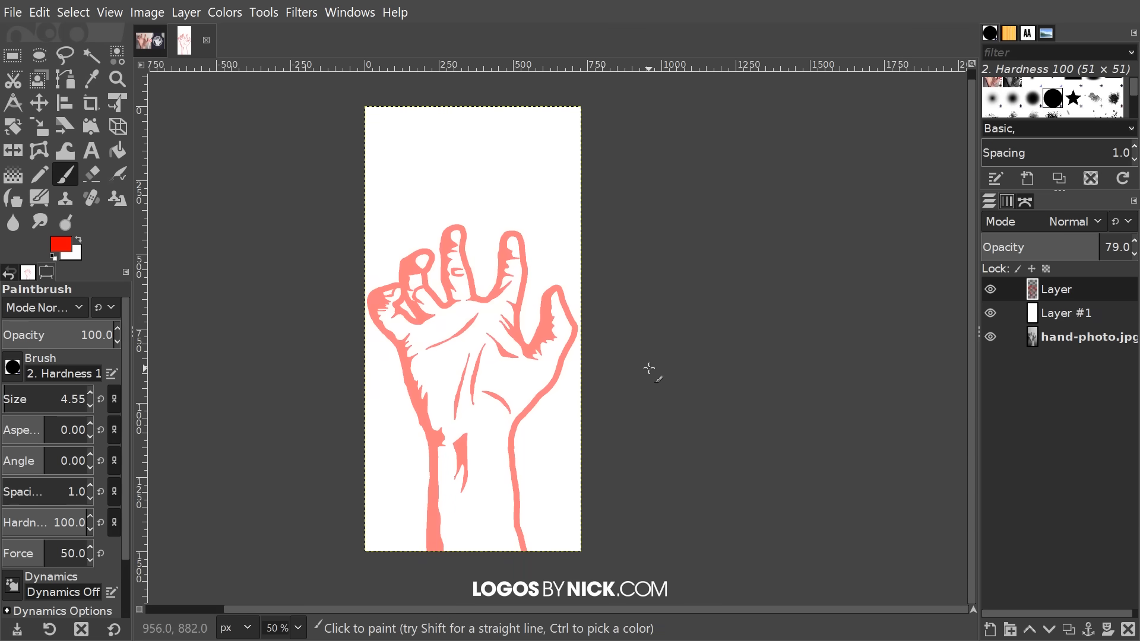
- Hide the white layer and the hand photo layer, and set the red drawing layer's opacity to 100
{"action": "left_click", "coordinate": [994, 311]}
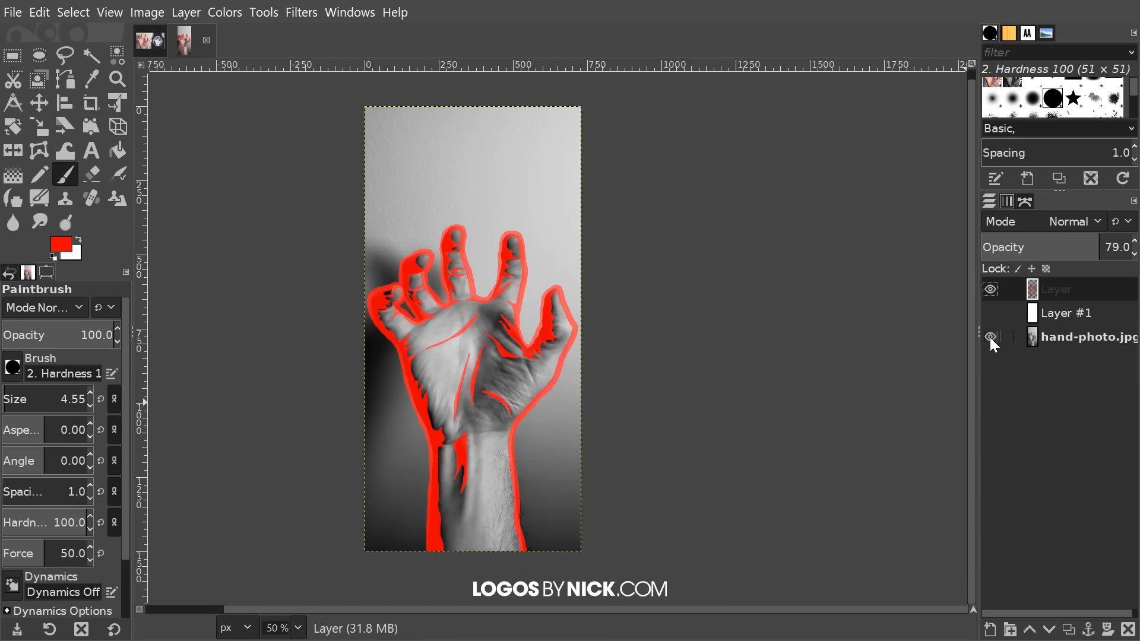
{"action": "left_click", "coordinate": [991, 337]}
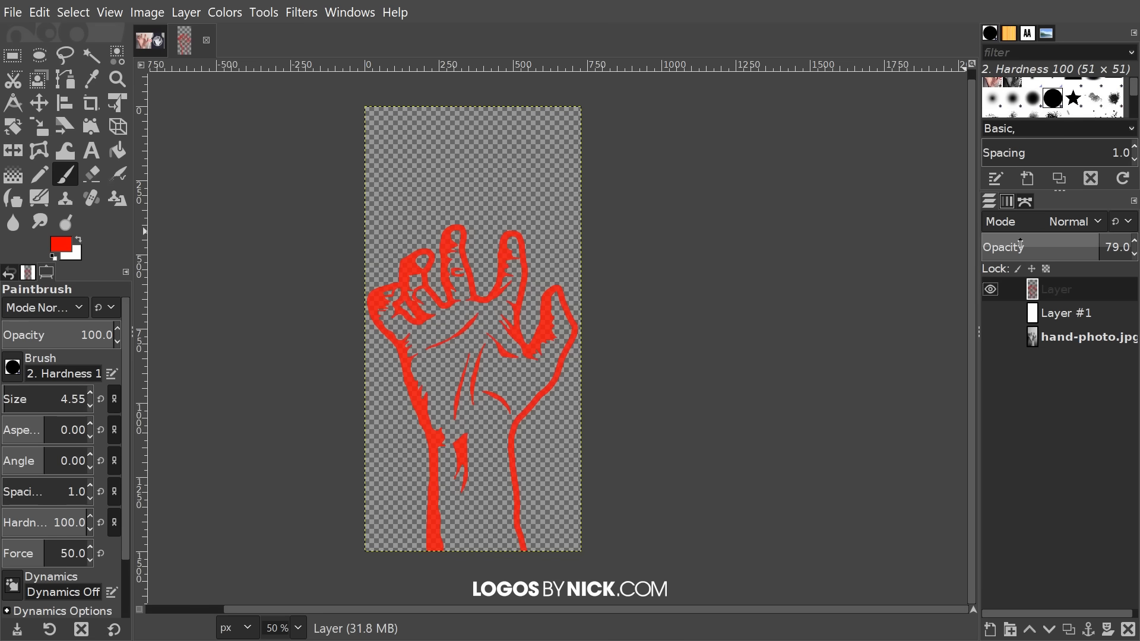
{"action": "left_click_drag", "start_coordinate": [1028, 245], "coordinate": [1133, 246]}
{"action": "left_click_drag", "start_coordinate": [714, 245], "coordinate": [687, 238]}
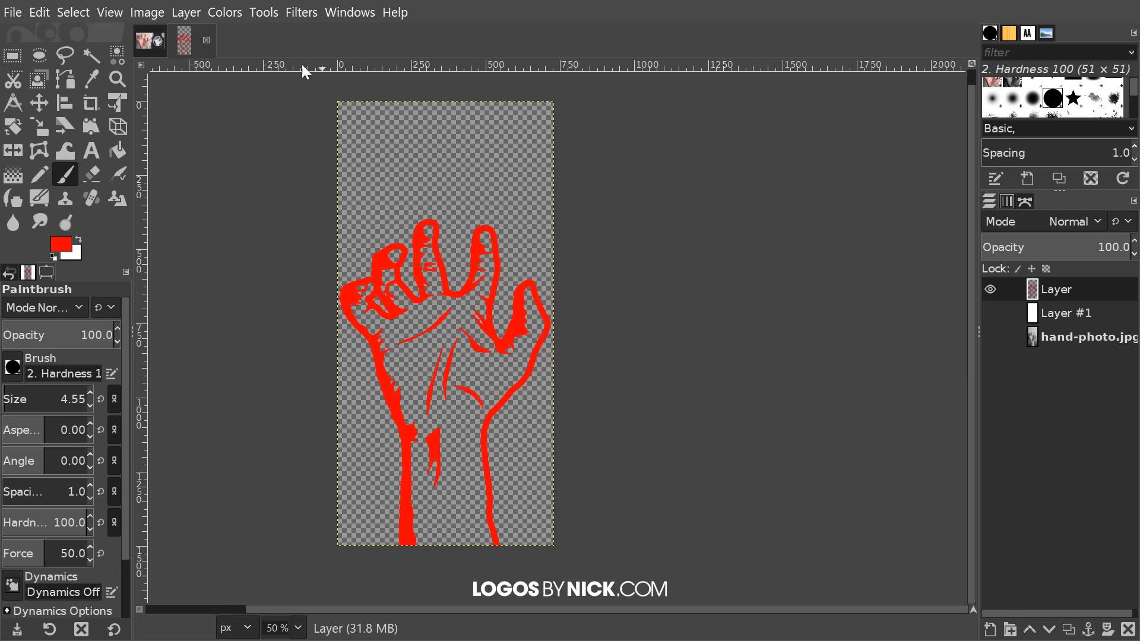
- Turn the red drawing black by applying Threshold with a range of 1 to 102
{"action": "left_click", "coordinate": [189, 12]}
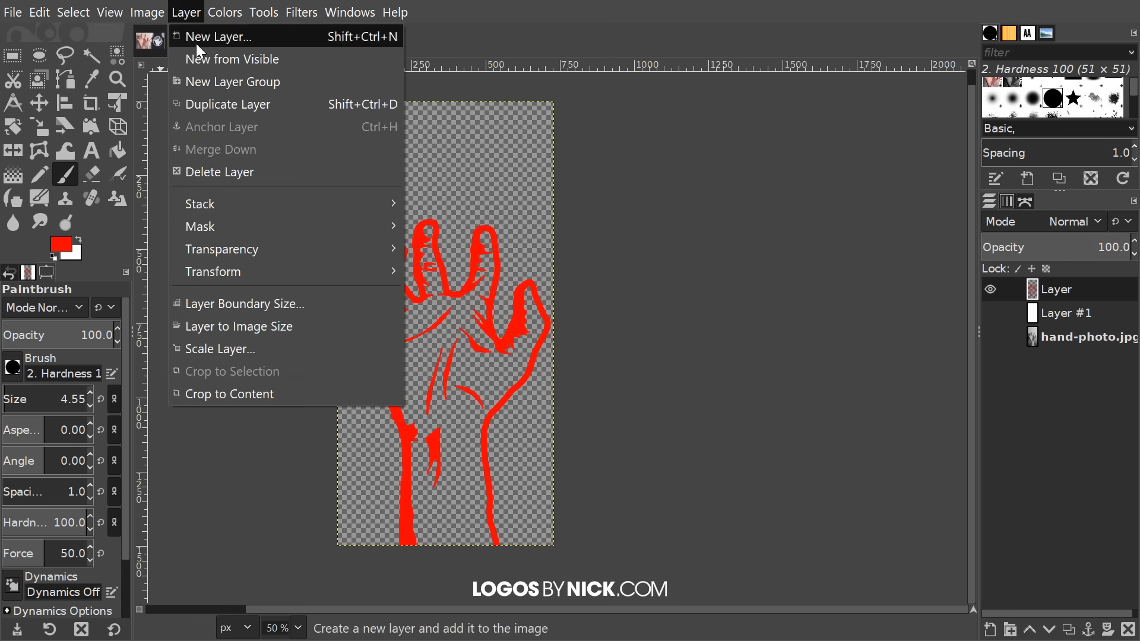
{"action": "mouse_move", "coordinate": [229, 13]}
{"action": "left_click", "coordinate": [251, 494]}
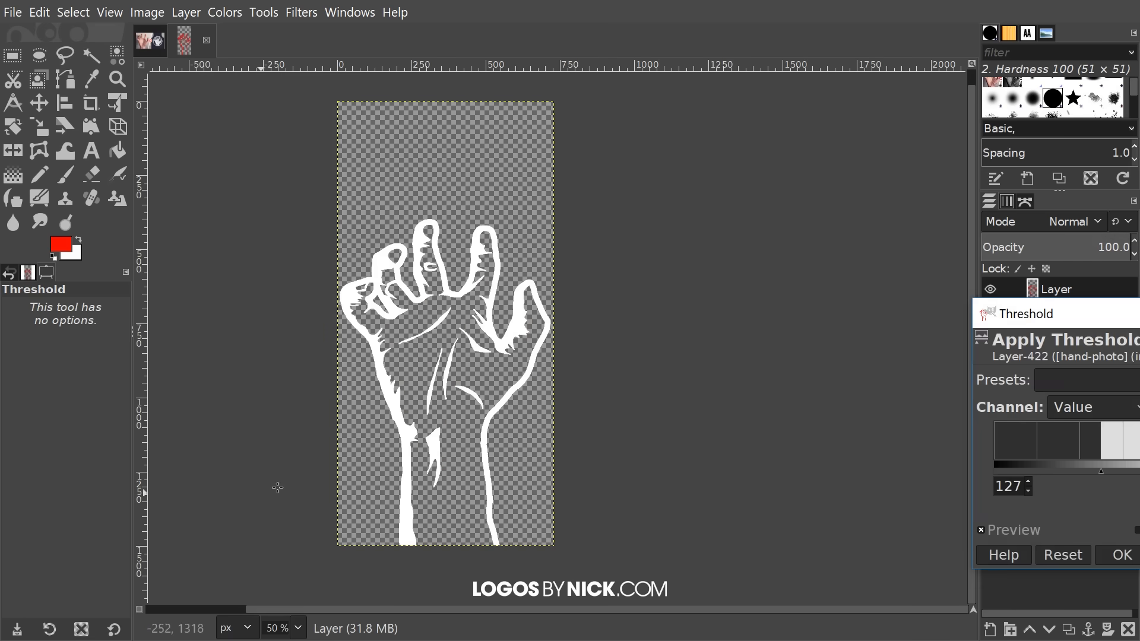
{"action": "left_click_drag", "start_coordinate": [1081, 321], "coordinate": [687, 105]}
{"action": "left_click_drag", "start_coordinate": [714, 253], "coordinate": [608, 248]}
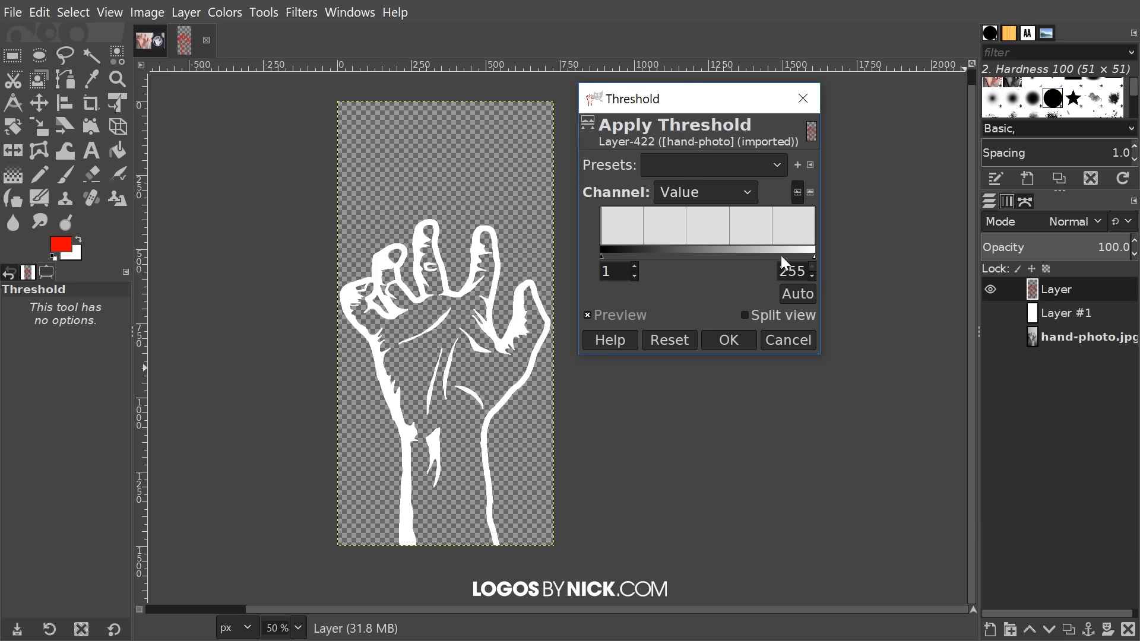
{"action": "left_click_drag", "start_coordinate": [813, 256], "coordinate": [686, 249]}
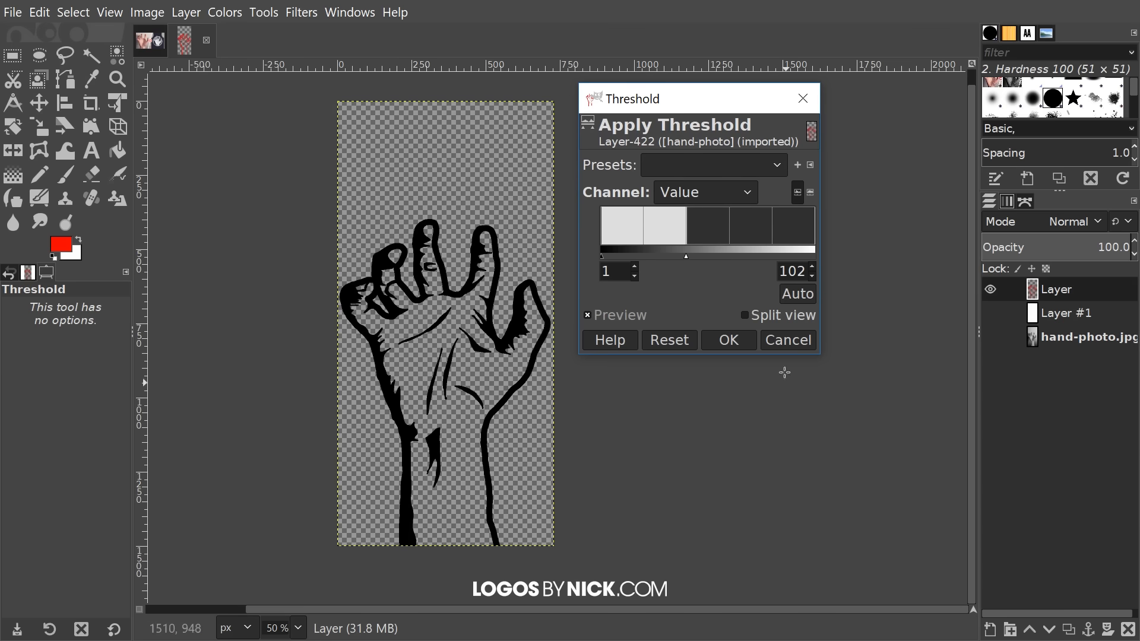
{"action": "left_click", "coordinate": [741, 341]}
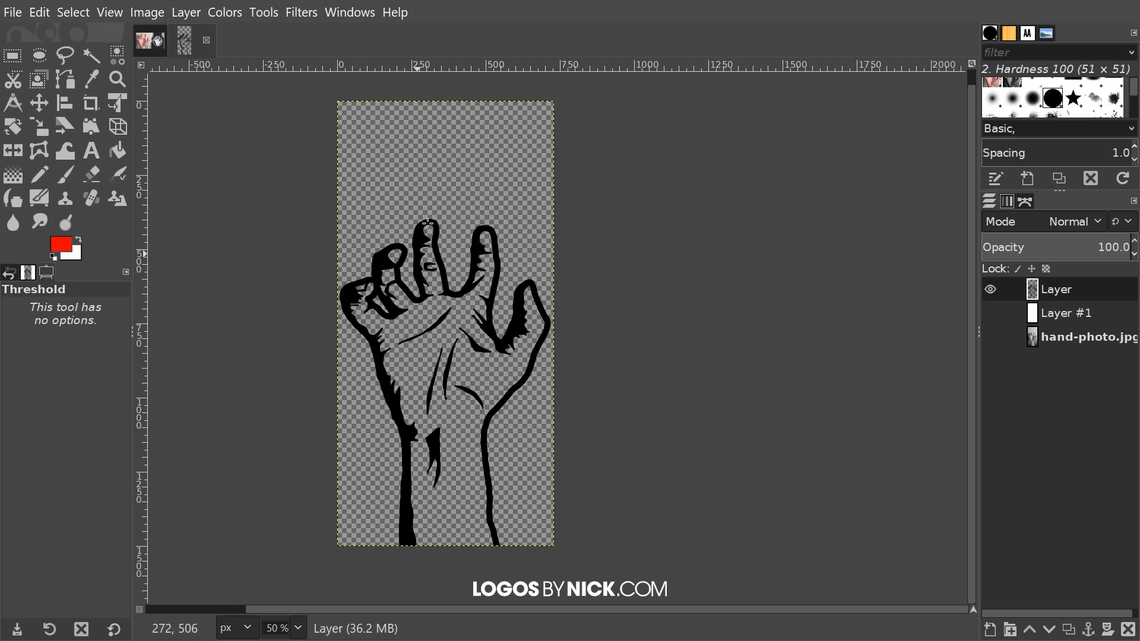
{"action": "left_click_drag", "start_coordinate": [621, 272], "coordinate": [582, 289]}
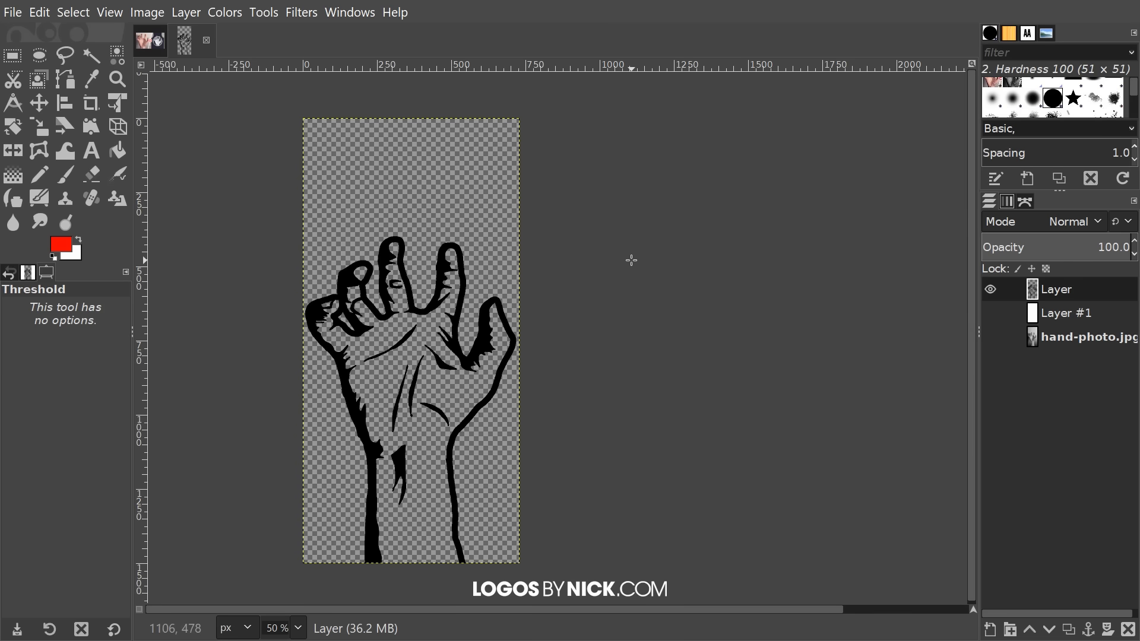
{"action": "key", "text": "alt+1"}
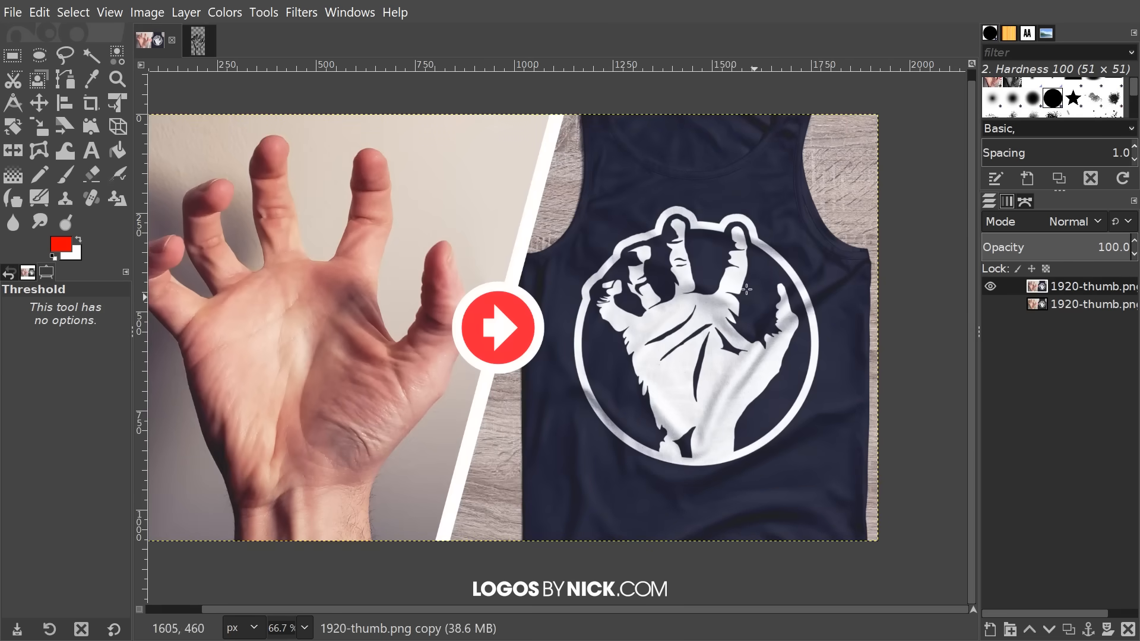
{"action": "left_click", "coordinate": [196, 43]}
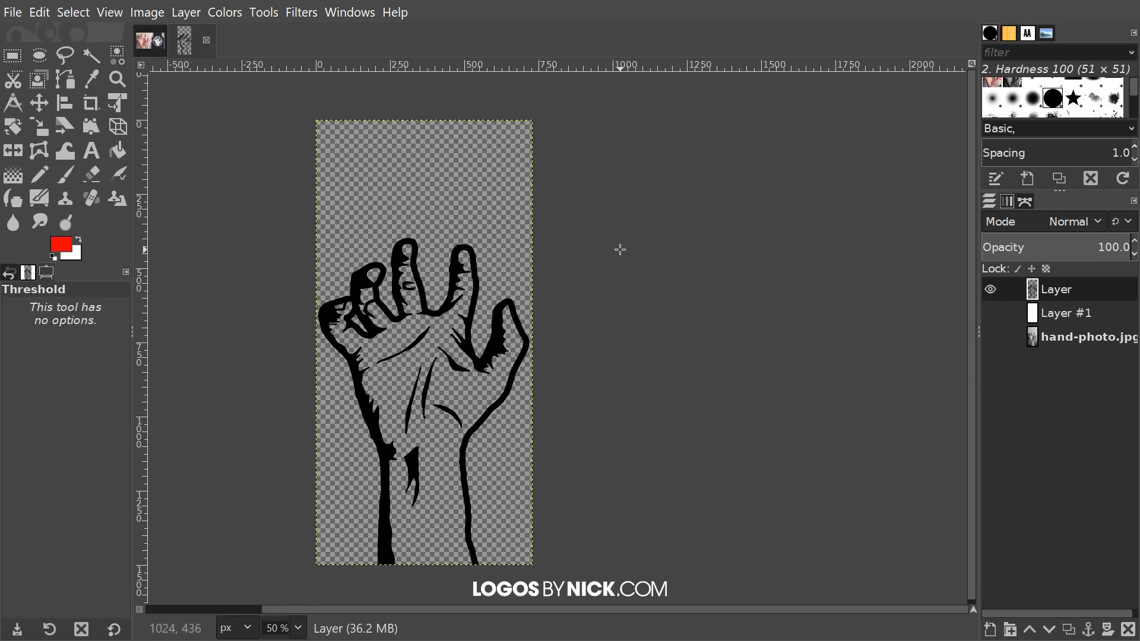
- Start a new image and set its size to 1280 × 1280 px
{"action": "left_click", "coordinate": [13, 11]}
{"action": "left_click", "coordinate": [26, 36]}
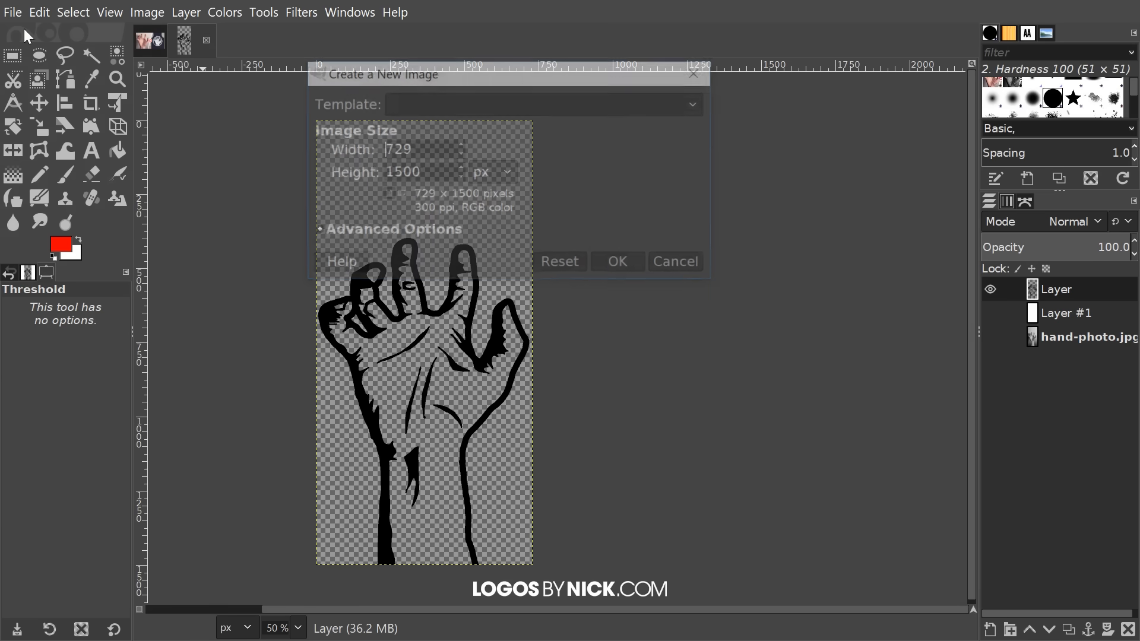
{"action": "left_click_drag", "start_coordinate": [494, 75], "coordinate": [504, 110]}
{"action": "key", "text": "ctrl+a"}
{"action": "type", "text": "1280"}
{"action": "left_click", "coordinate": [453, 205]}
{"action": "key", "text": "ctrl+a"}
{"action": "type", "text": "1280"}
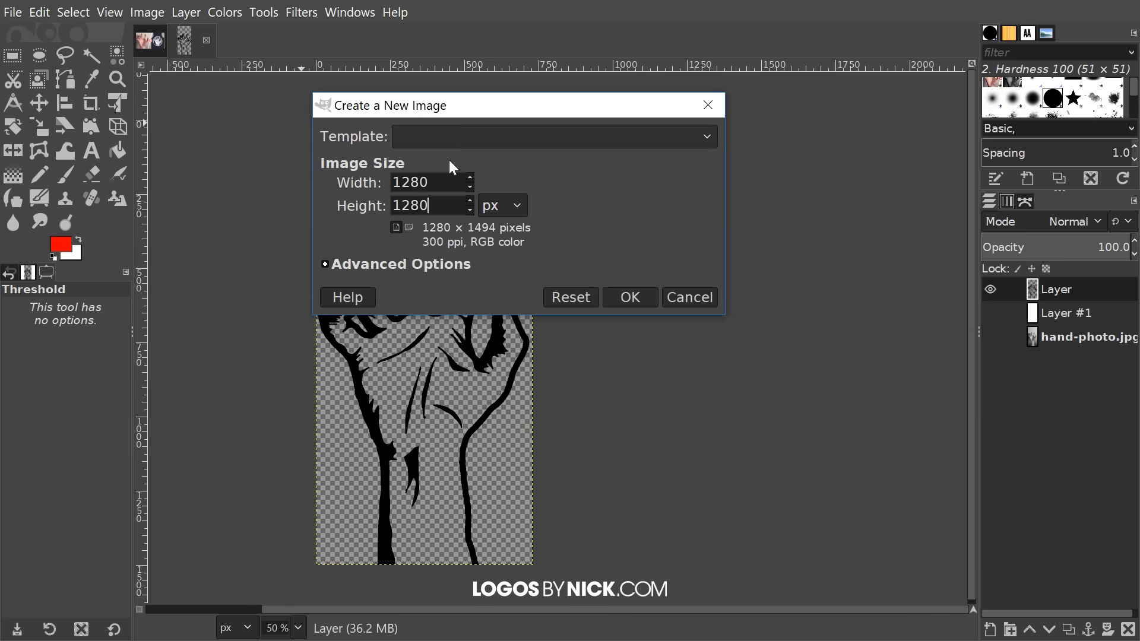
- Set the new image's fill to Transparency in the advanced options and create it
{"action": "left_click", "coordinate": [383, 265]}
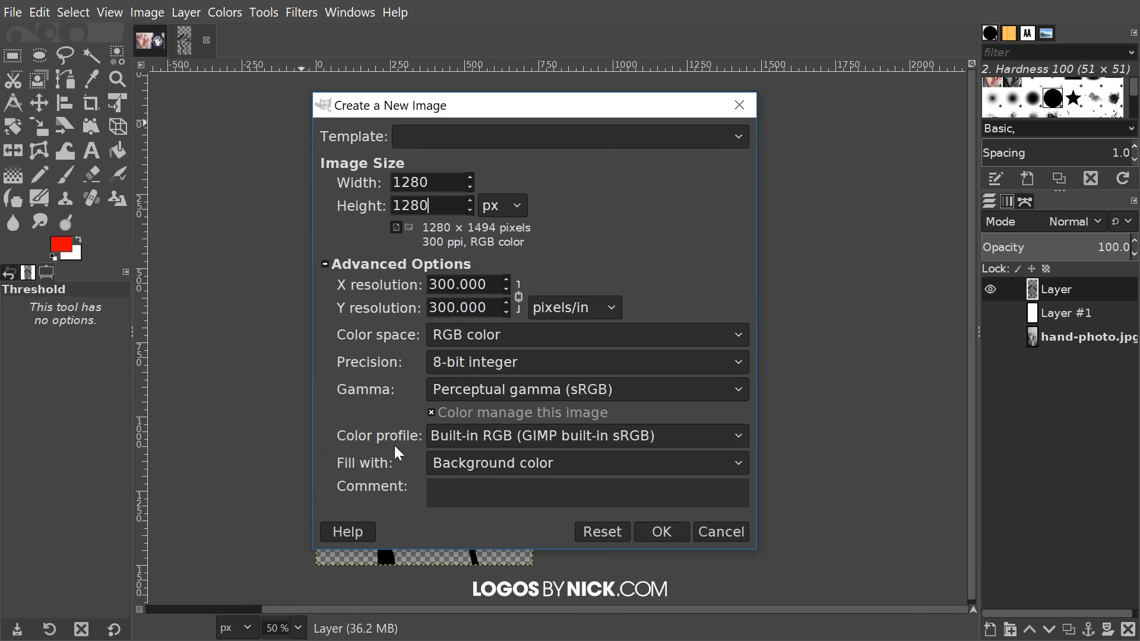
{"action": "left_click", "coordinate": [525, 464]}
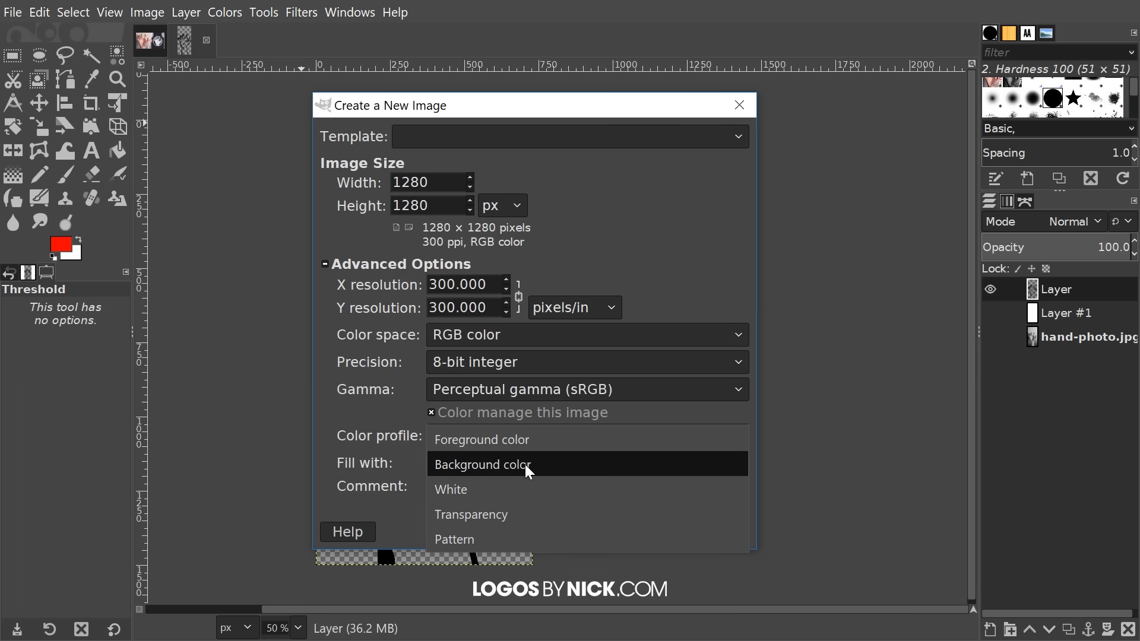
{"action": "left_click", "coordinate": [482, 514]}
{"action": "left_click", "coordinate": [658, 533]}
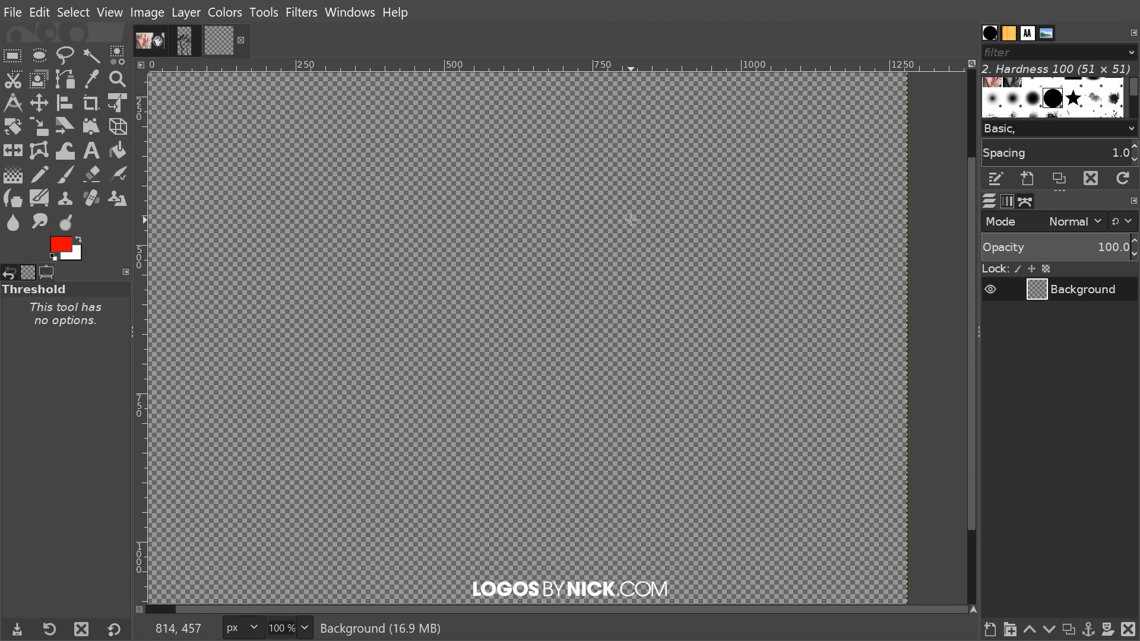
{"action": "scroll", "coordinate": [631, 219], "scroll_direction": "down", "scroll_amount": 2}
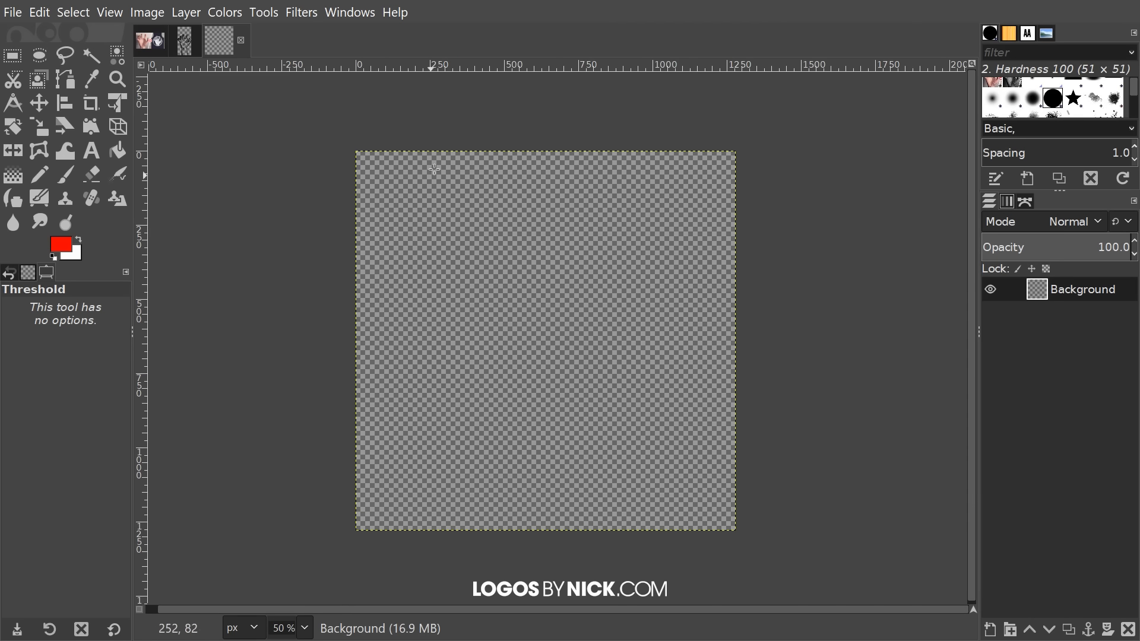
{"action": "left_click_drag", "start_coordinate": [485, 314], "coordinate": [487, 310]}
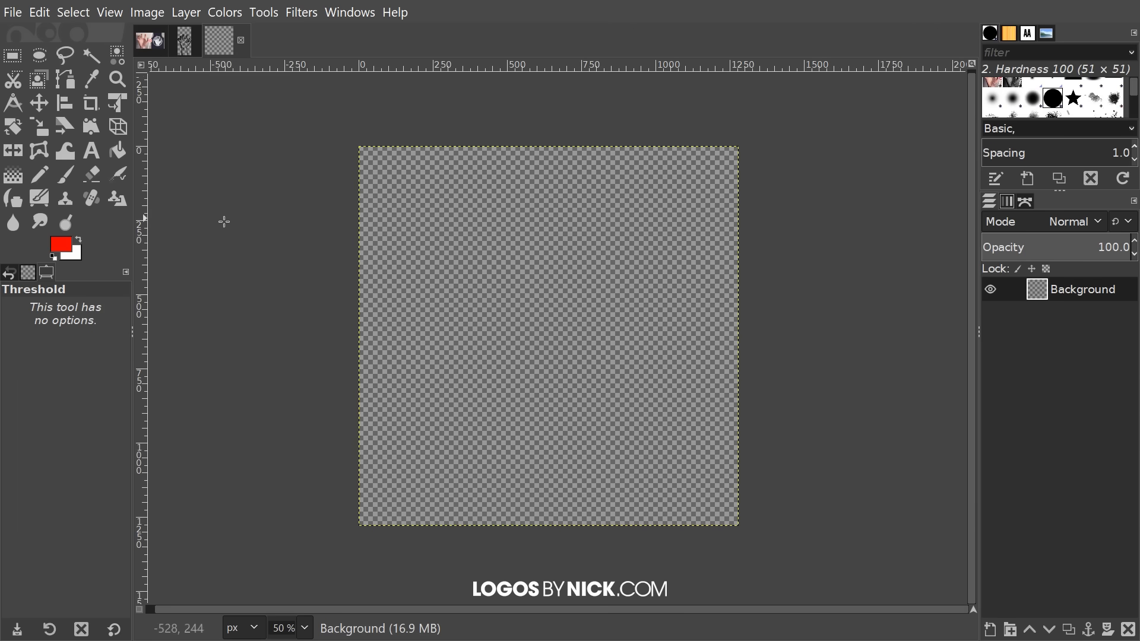
- Add a horizontal guide at 50% of the canvas
{"action": "left_click", "coordinate": [148, 13]}
{"action": "mouse_move", "coordinate": [205, 447]}
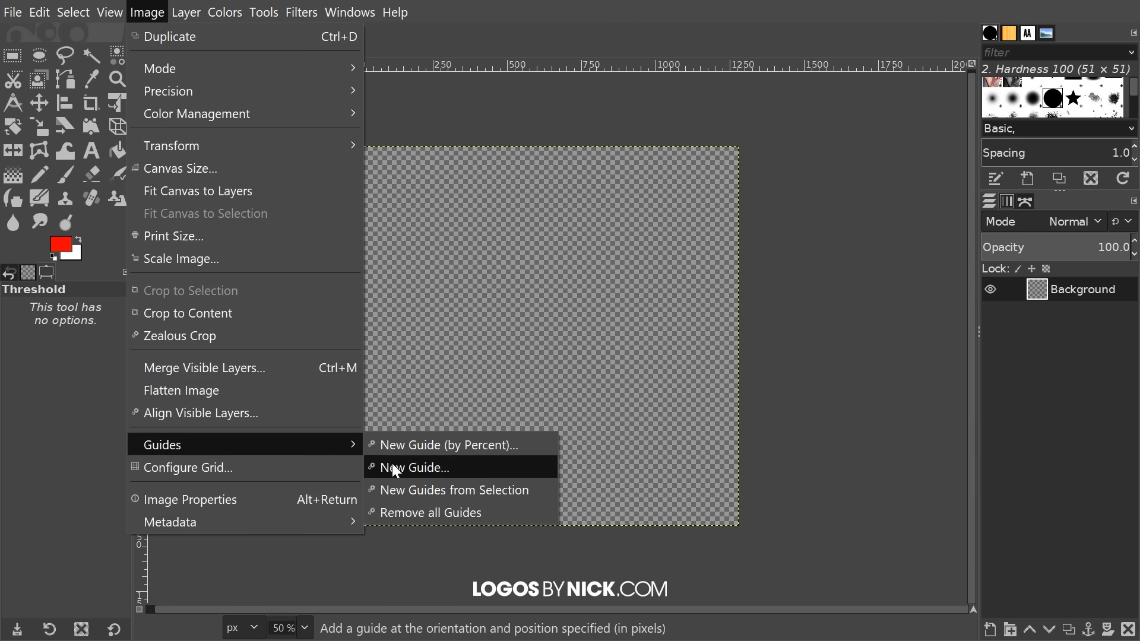
{"action": "left_click", "coordinate": [448, 445]}
{"action": "left_click_drag", "start_coordinate": [944, 442], "coordinate": [518, 187]}
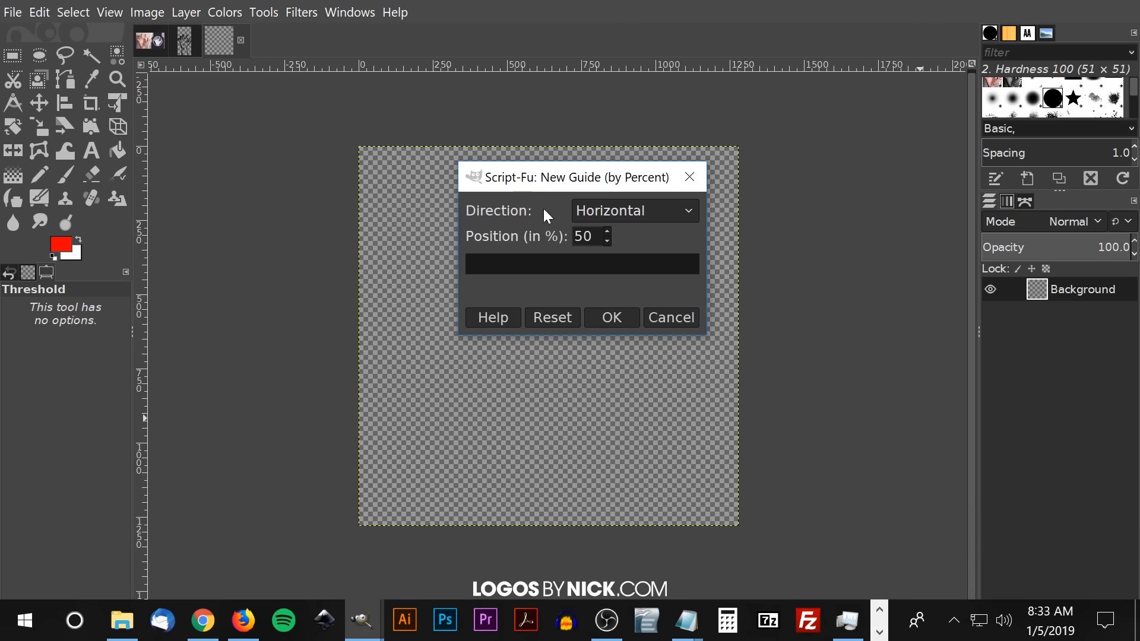
{"action": "left_click", "coordinate": [601, 313]}
- Add a vertical guide at 50% of the canvas
{"action": "left_click", "coordinate": [147, 13]}
{"action": "mouse_move", "coordinate": [211, 450]}
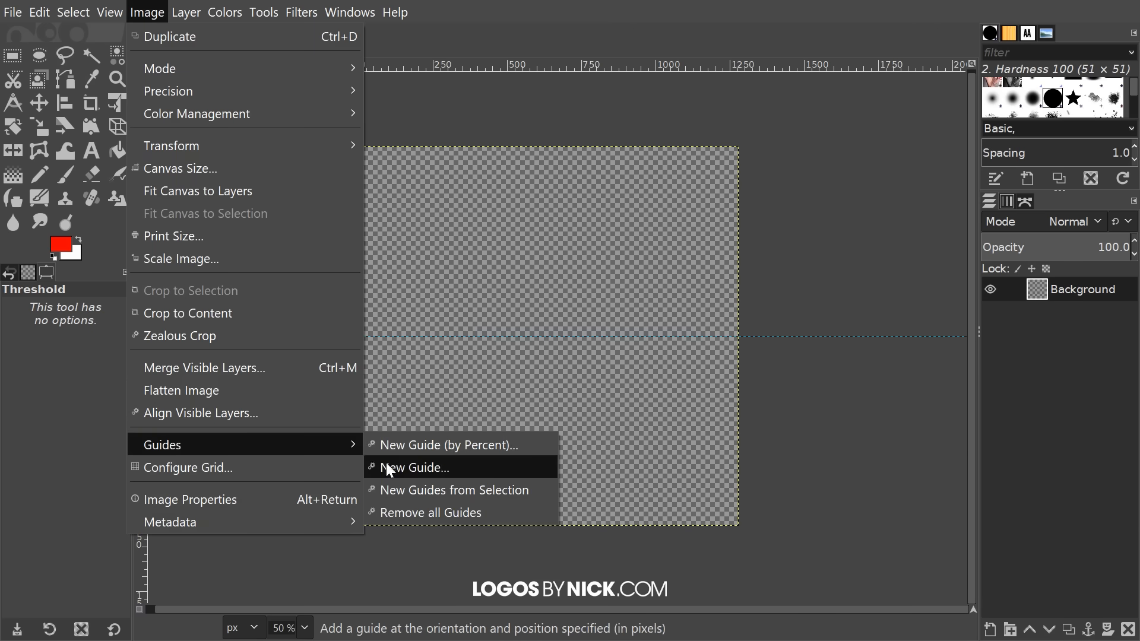
{"action": "left_click", "coordinate": [437, 445]}
{"action": "left_click_drag", "start_coordinate": [612, 262], "coordinate": [561, 172]}
{"action": "left_click", "coordinate": [587, 195]}
{"action": "left_click", "coordinate": [566, 221]}
{"action": "left_click", "coordinate": [563, 306]}
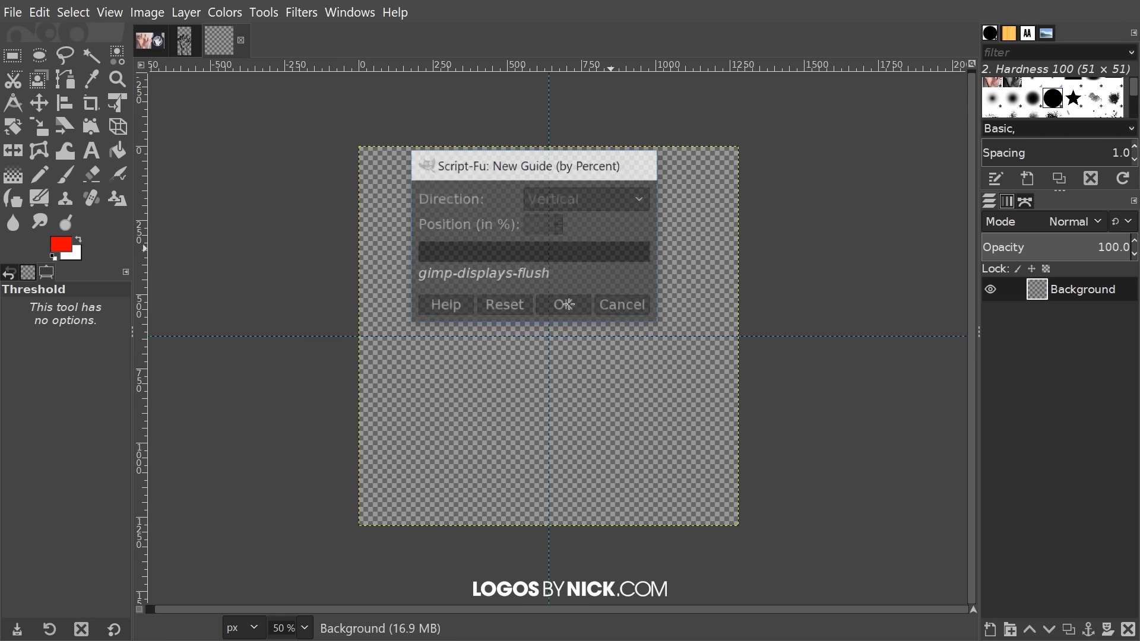
- Check that snapping to guides is enabled
{"action": "left_click", "coordinate": [146, 12]}
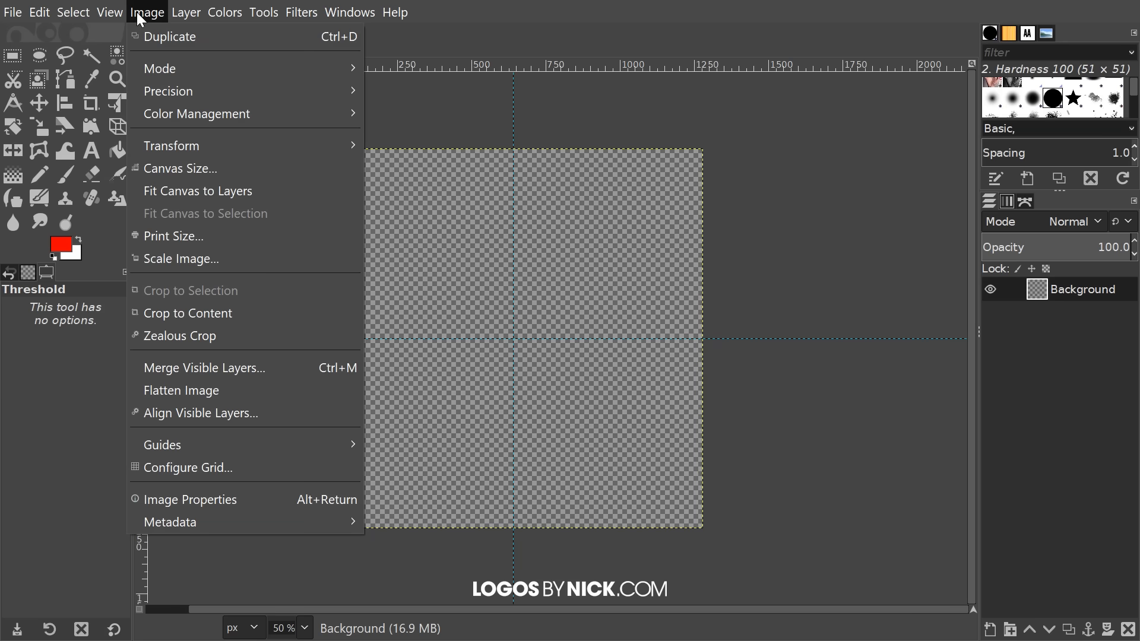
{"action": "mouse_move", "coordinate": [118, 12]}
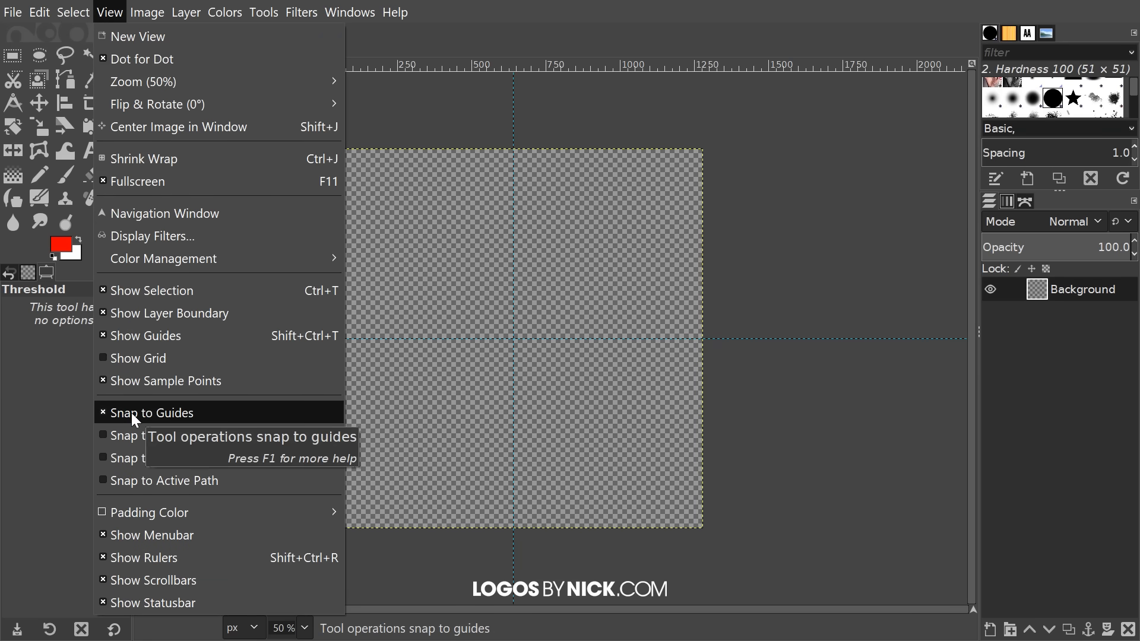
{"action": "left_click", "coordinate": [131, 412]}
{"action": "left_click", "coordinate": [110, 12]}
{"action": "left_click", "coordinate": [362, 257]}
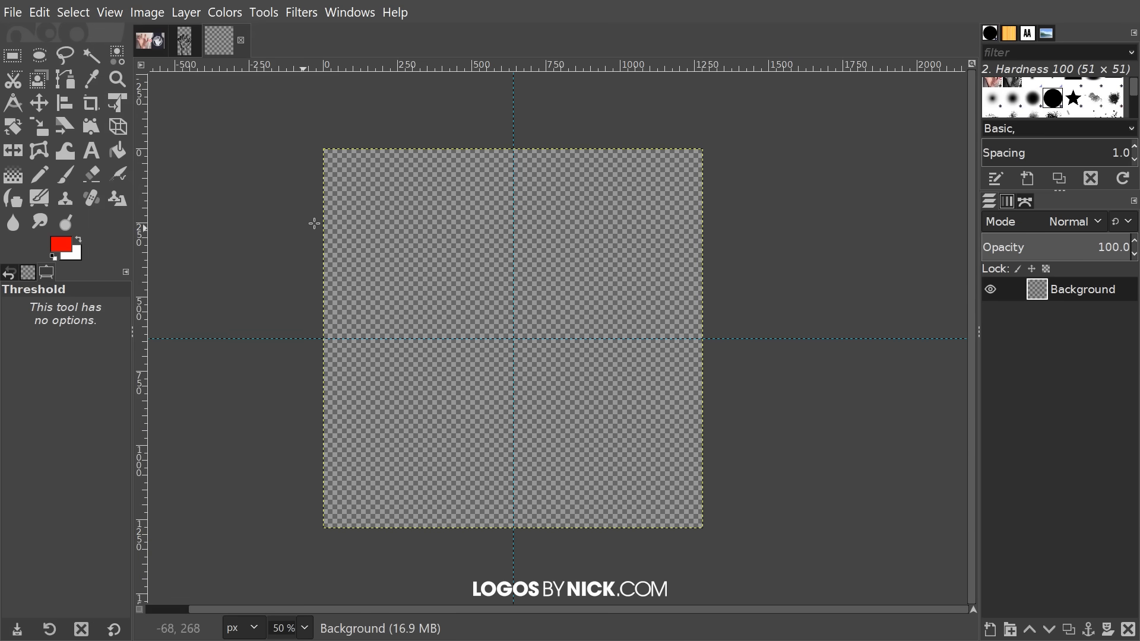
- Set the foreground color to black, 000000
{"action": "left_click", "coordinate": [60, 244]}
{"action": "left_click_drag", "start_coordinate": [667, 198], "coordinate": [598, 156]}
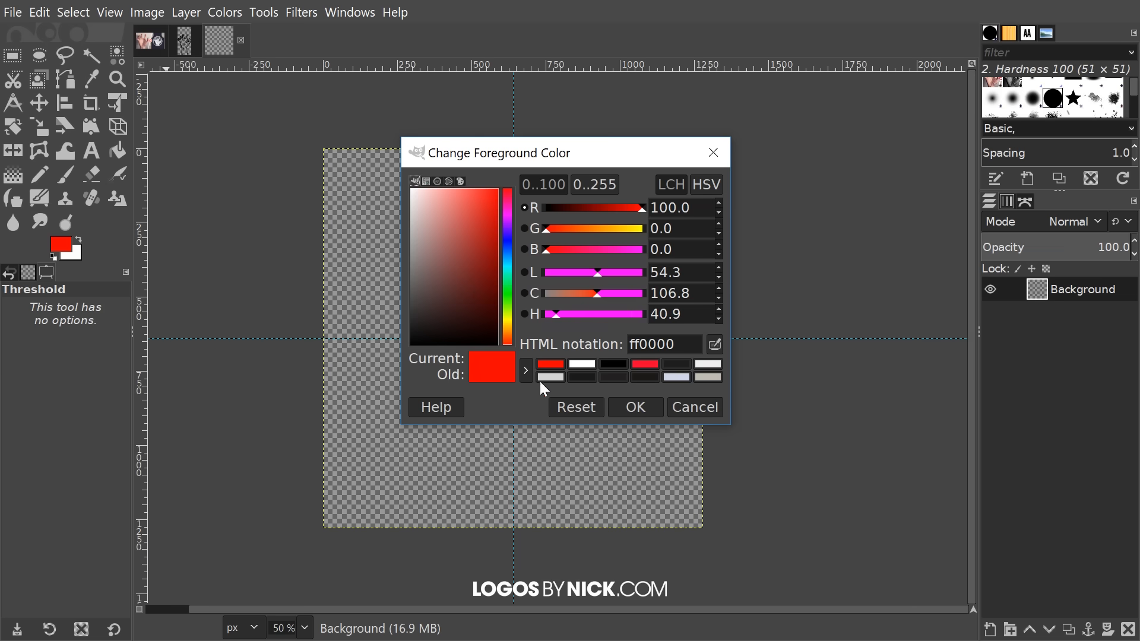
{"action": "left_click", "coordinate": [615, 364]}
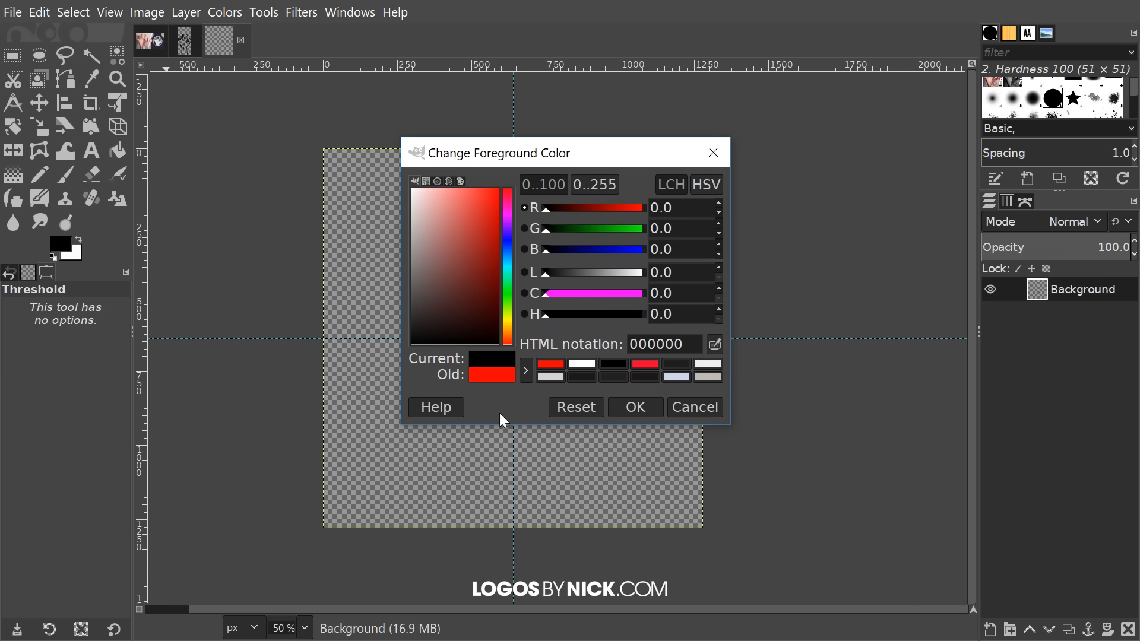
{"action": "left_click", "coordinate": [634, 408]}
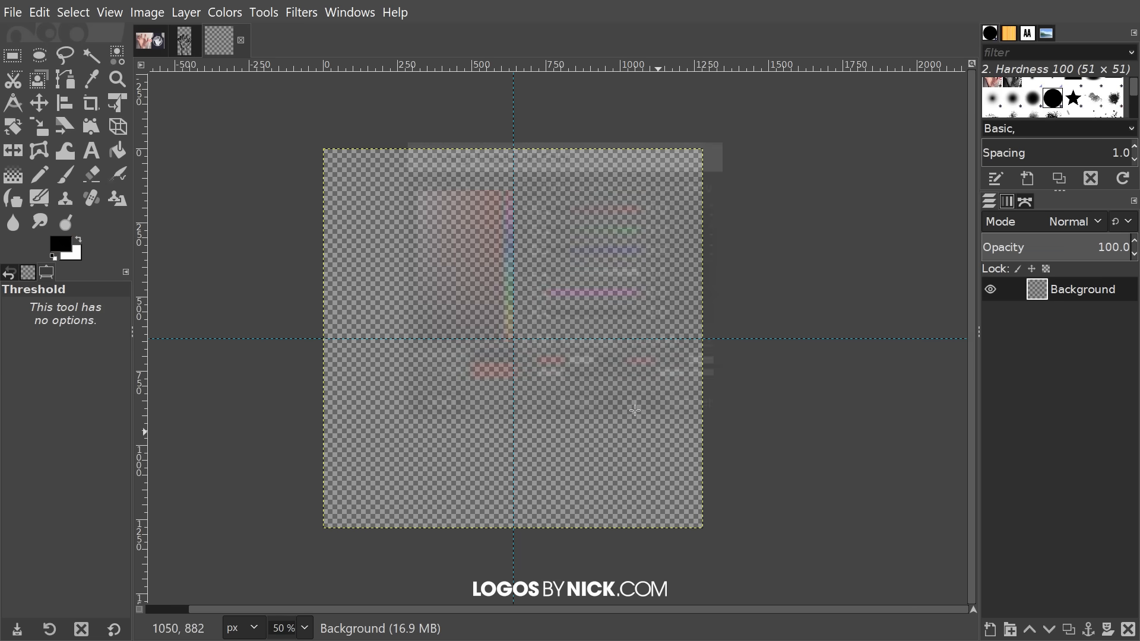
- Draw a circular selection about 840 × 840 px centered on the guide intersection and fill it with the foreground color
{"action": "left_click", "coordinate": [40, 59]}
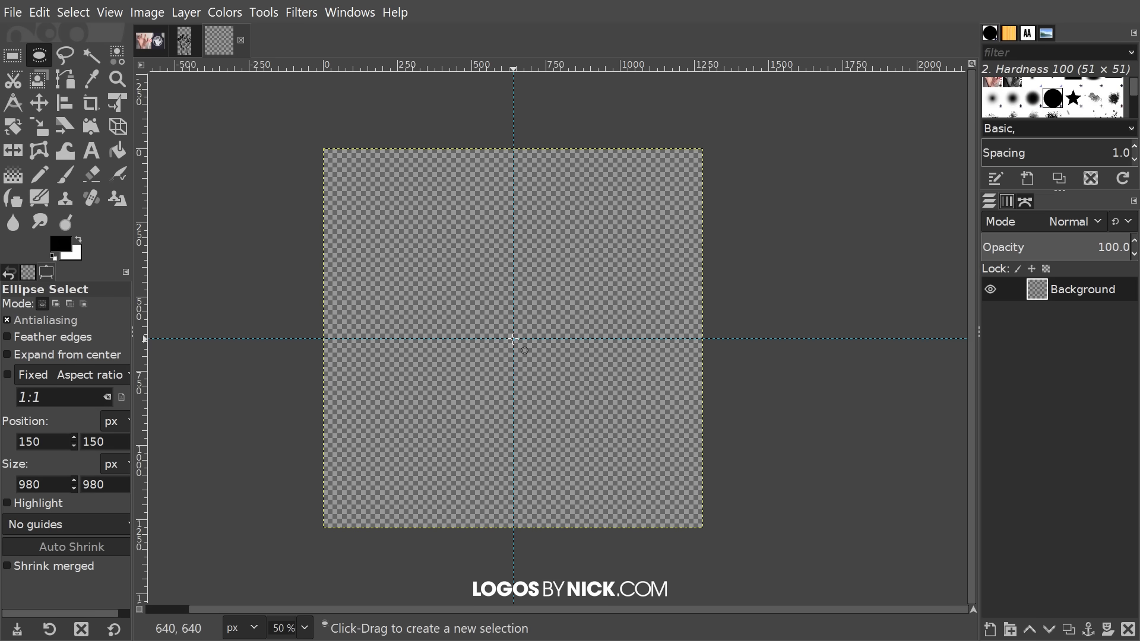
{"action": "left_click_drag", "start_coordinate": [514, 339], "coordinate": [639, 442]}
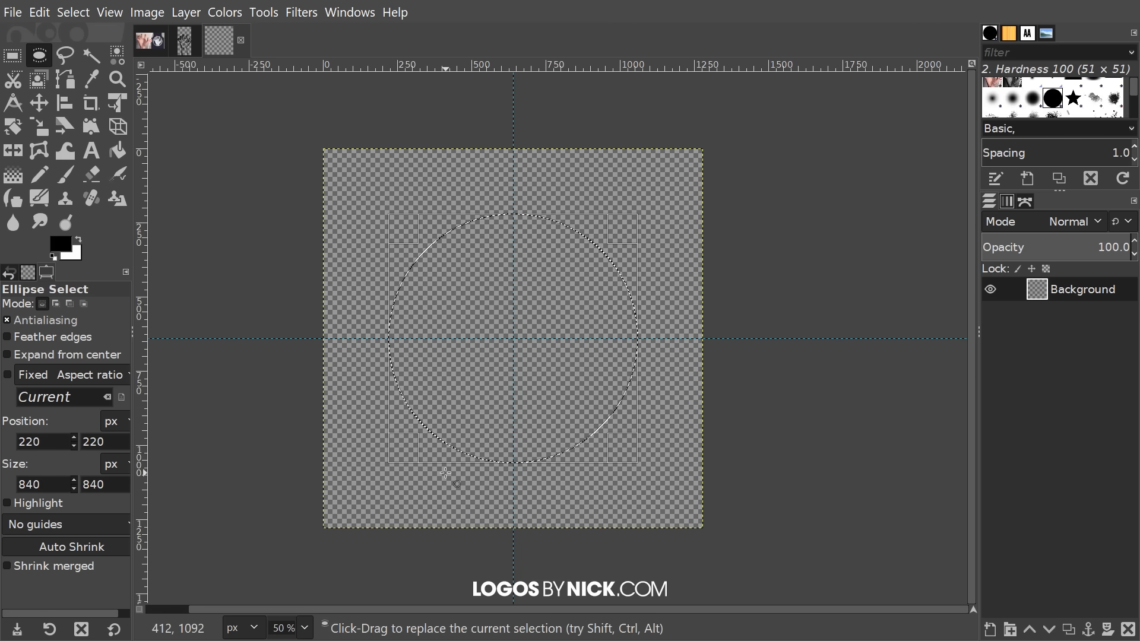
{"action": "left_click", "coordinate": [39, 12]}
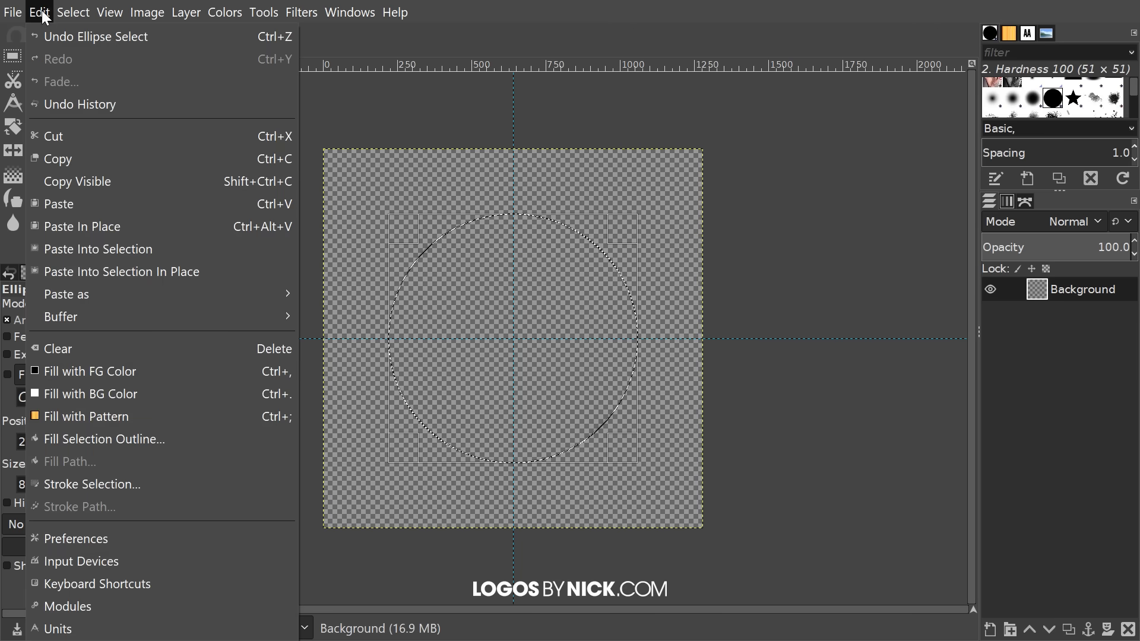
{"action": "left_click", "coordinate": [72, 367]}
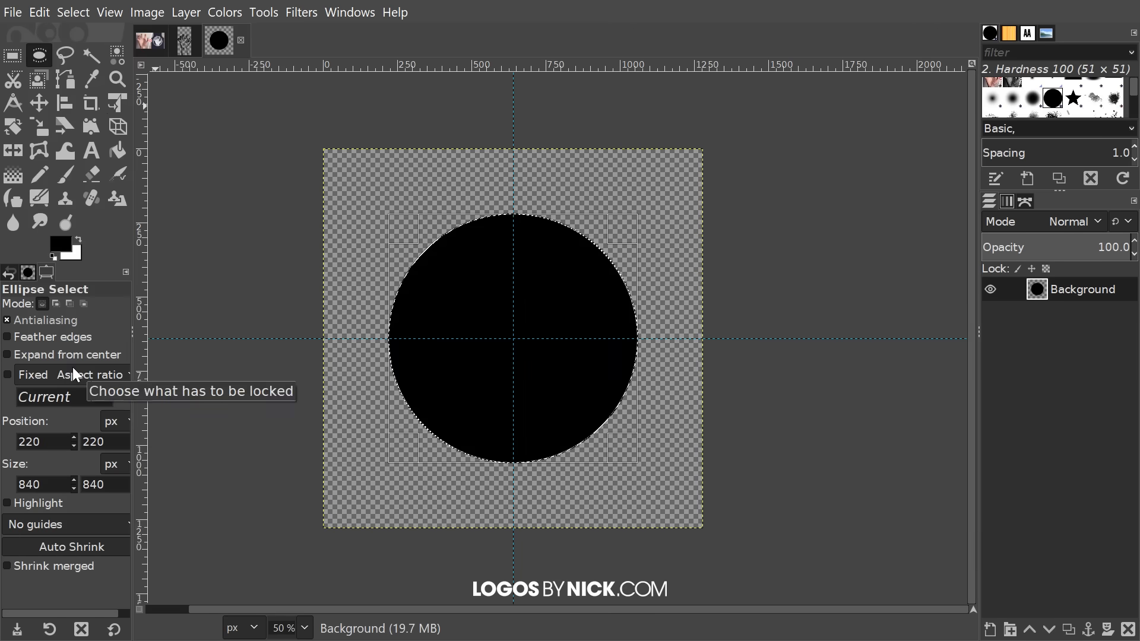
- Clear the selection and lower the circle layer's opacity to about 49
{"action": "left_click", "coordinate": [74, 12]}
{"action": "left_click", "coordinate": [84, 57]}
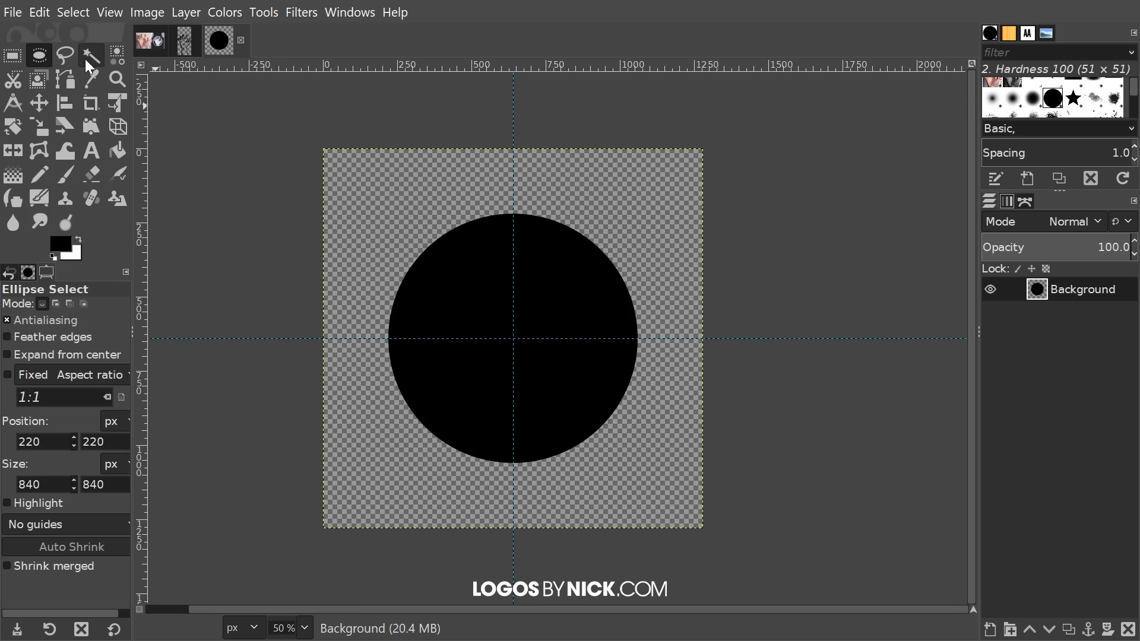
{"action": "left_click", "coordinate": [1061, 246]}
{"action": "left_click_drag", "start_coordinate": [1053, 247], "coordinate": [1055, 247]}
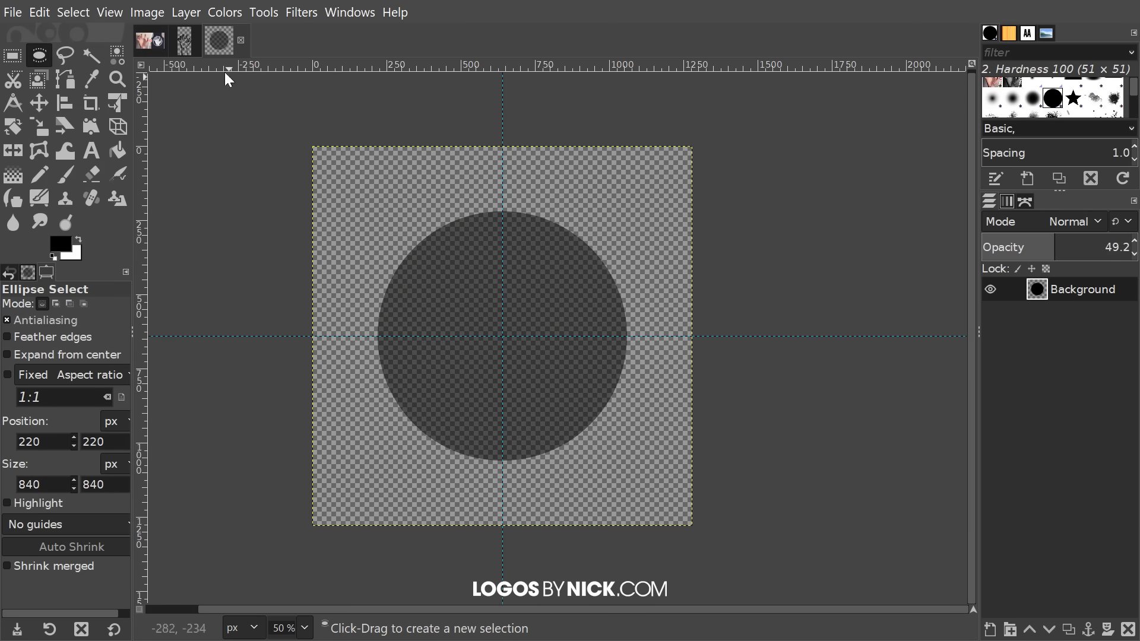
- Copy the visible black hand drawing from its image and paste it as a new layer into the circle image
{"action": "left_click", "coordinate": [185, 39]}
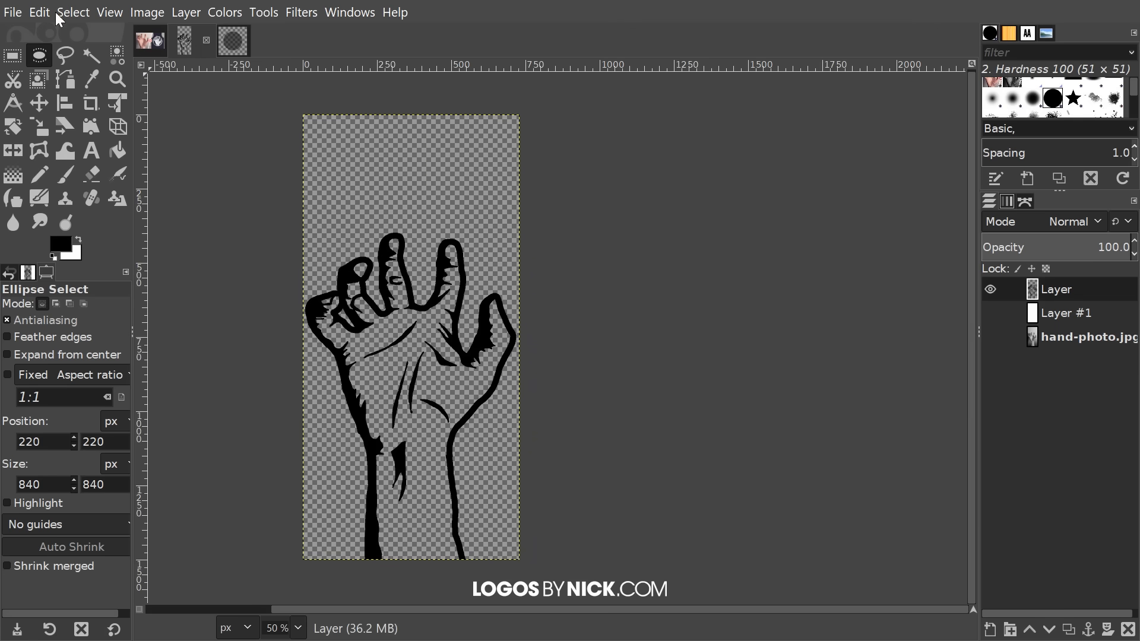
{"action": "left_click", "coordinate": [39, 13]}
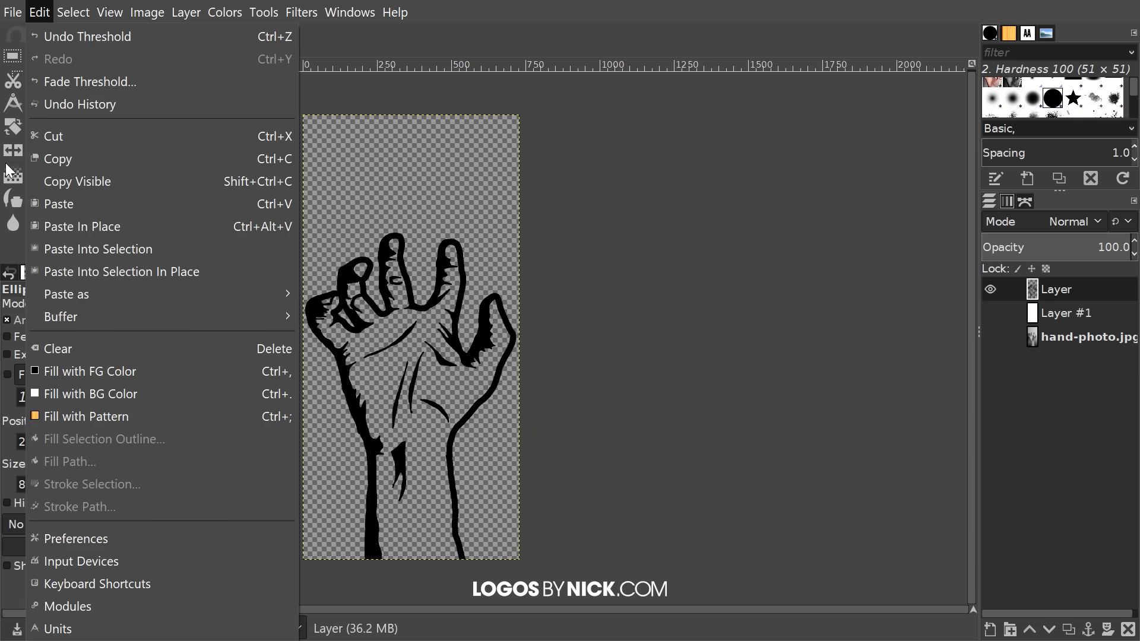
{"action": "left_click", "coordinate": [80, 187]}
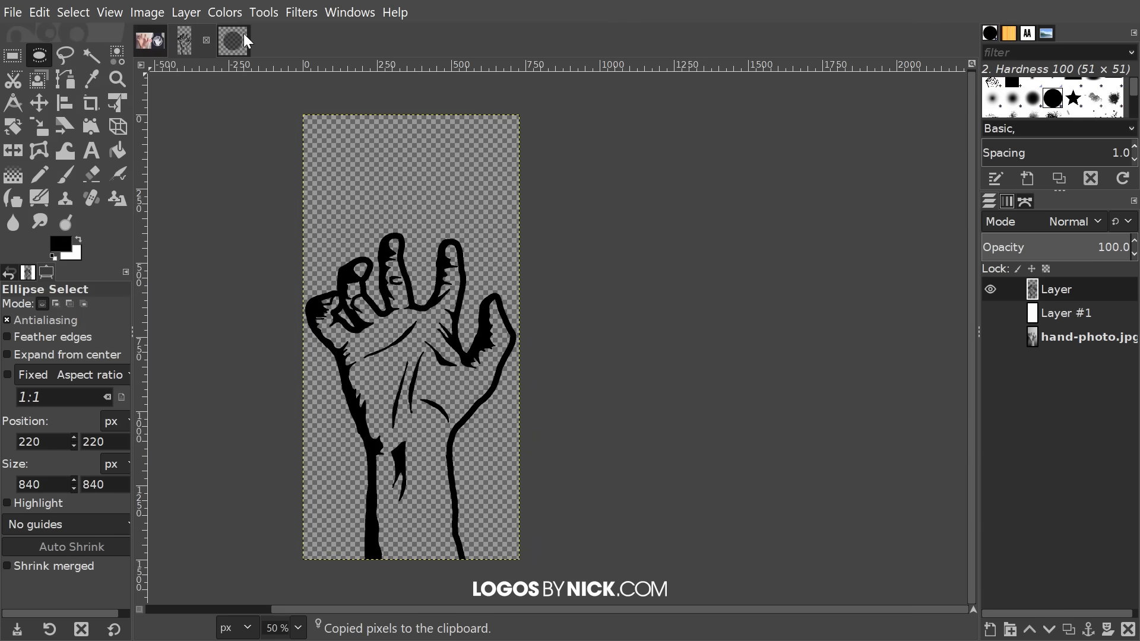
{"action": "left_click", "coordinate": [237, 39]}
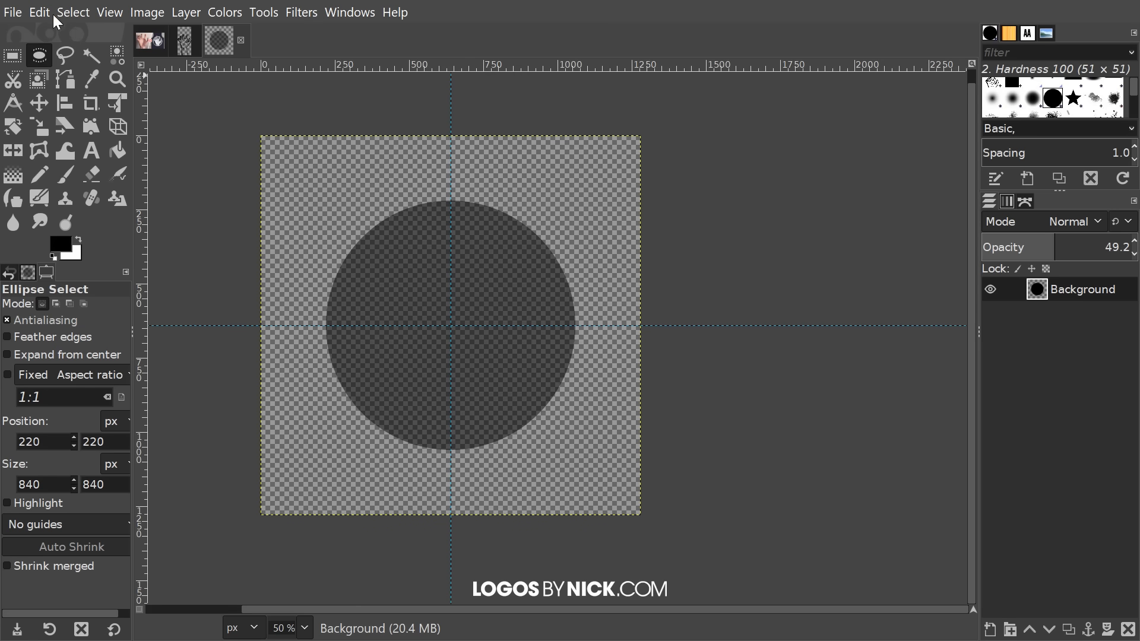
{"action": "left_click", "coordinate": [41, 12]}
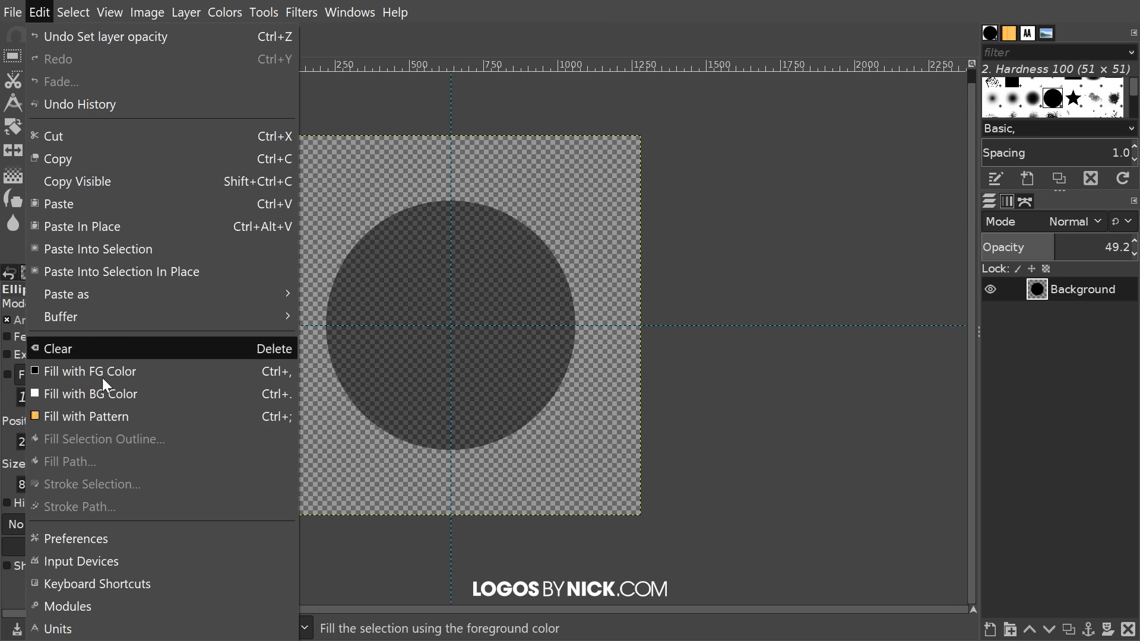
{"action": "mouse_move", "coordinate": [135, 292]}
{"action": "left_click", "coordinate": [365, 296]}
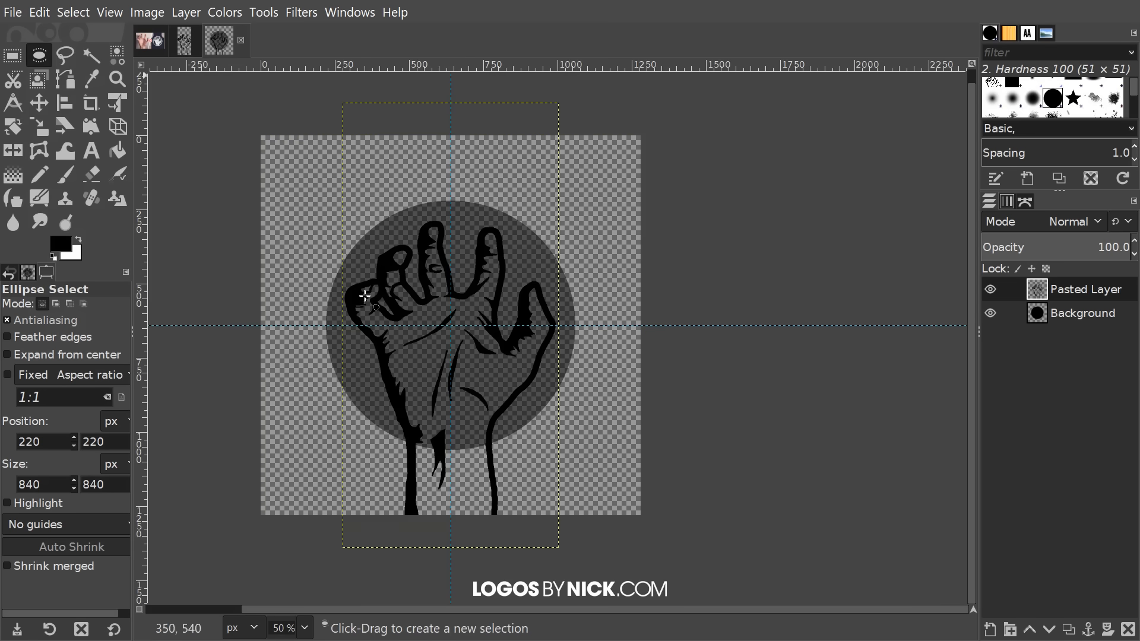
- Move the pasted hand up so its fingertips extend past the circle's upper edge, comparing the layout with the finished shirt example
{"action": "left_click", "coordinate": [39, 103]}
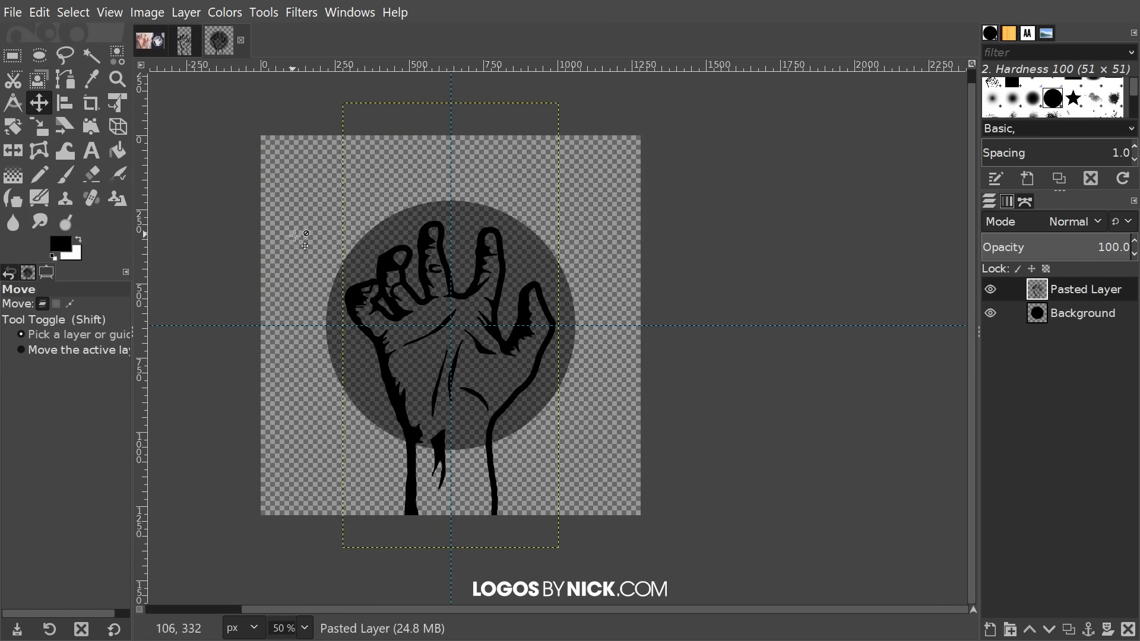
{"action": "left_click_drag", "start_coordinate": [386, 267], "coordinate": [392, 215]}
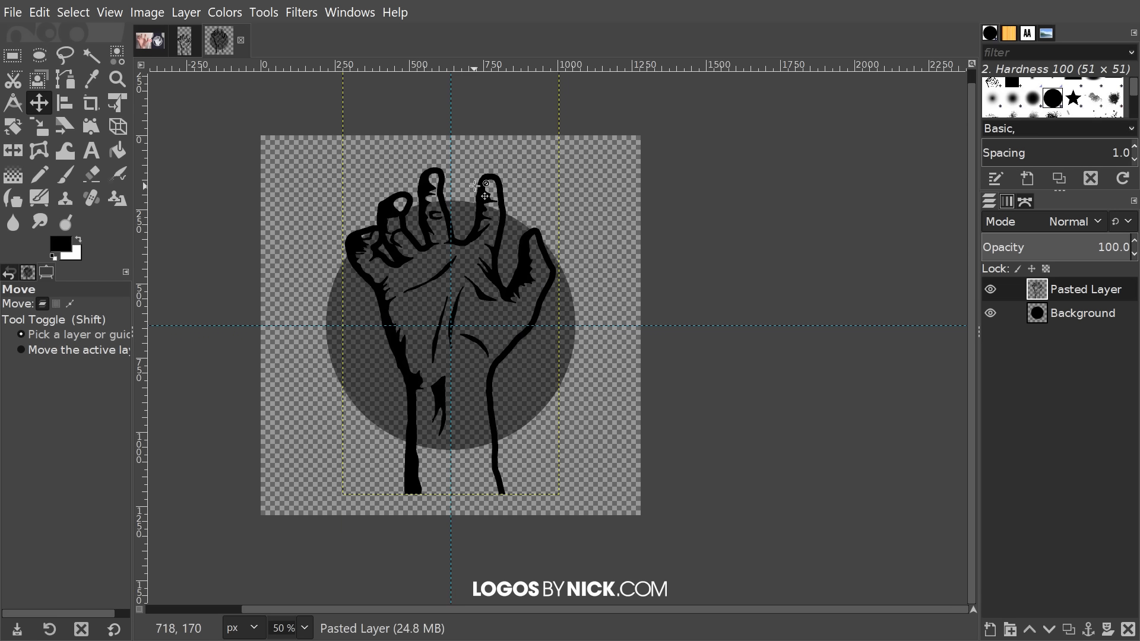
{"action": "left_click", "coordinate": [151, 41]}
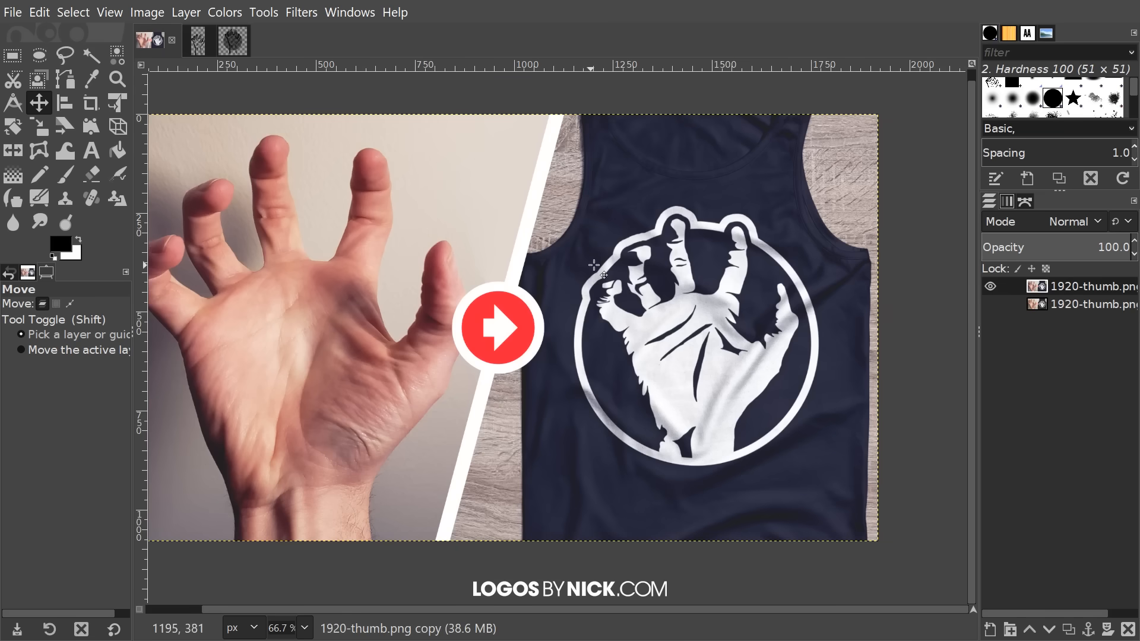
{"action": "left_click", "coordinate": [223, 46]}
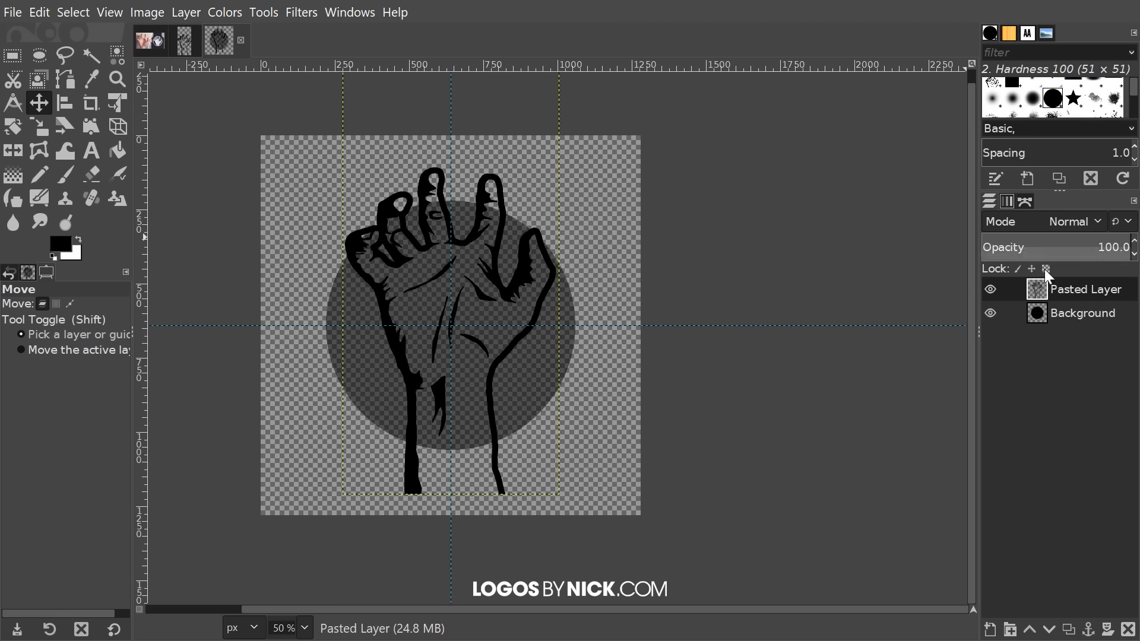
- Create a selection from the circle layer's alpha and make the pasted hand layer active
{"action": "right_click", "coordinate": [1088, 313]}
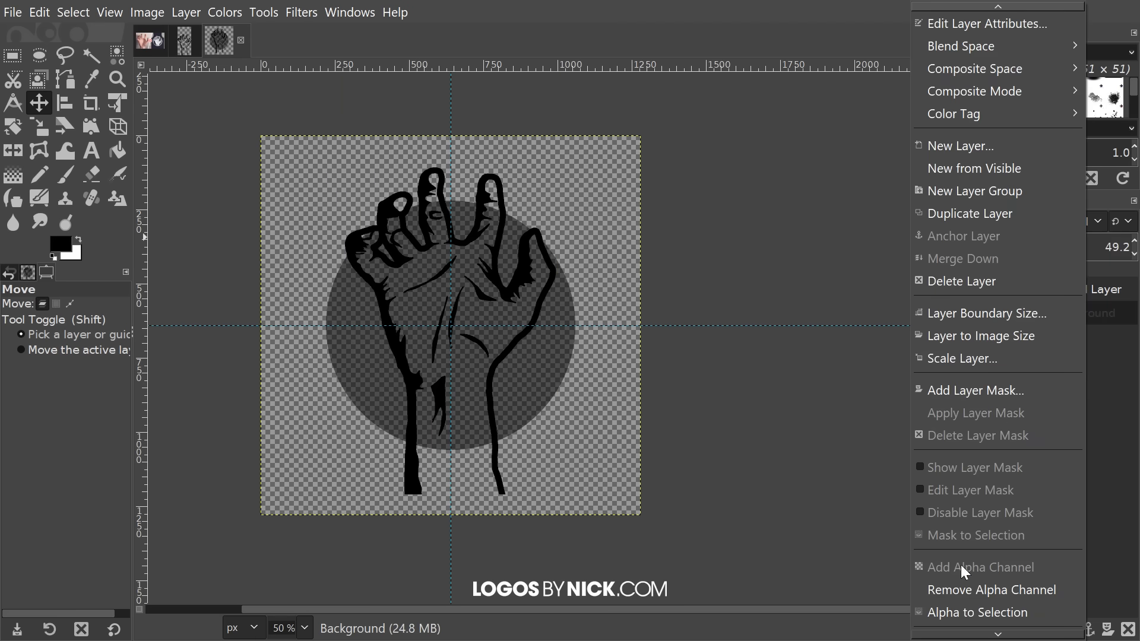
{"action": "left_click", "coordinate": [965, 616]}
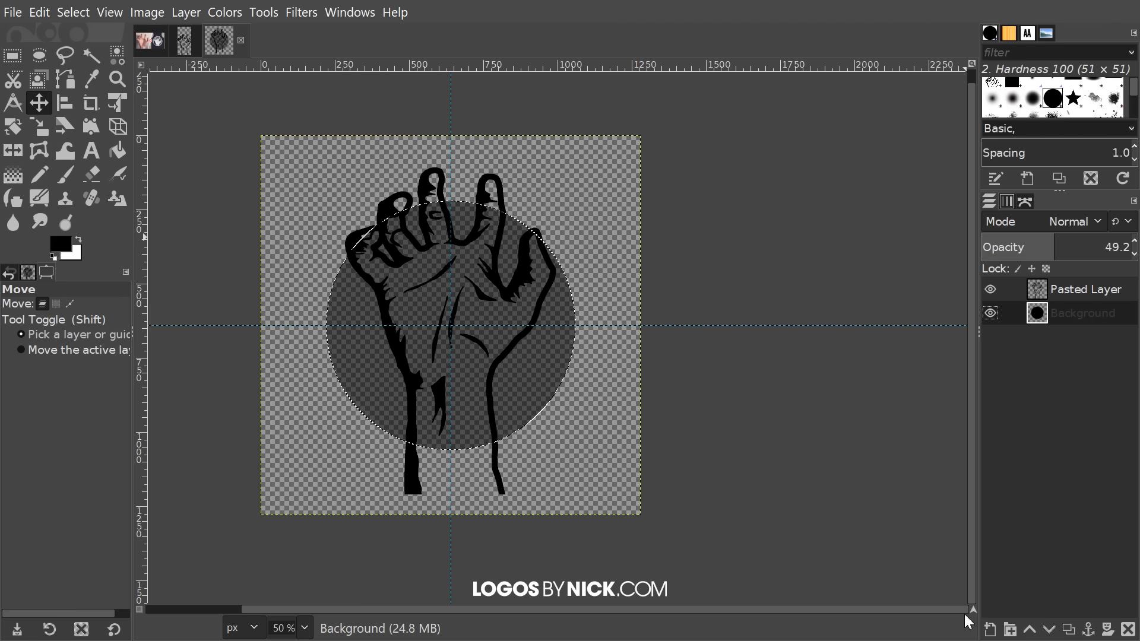
{"action": "left_click", "coordinate": [1081, 292]}
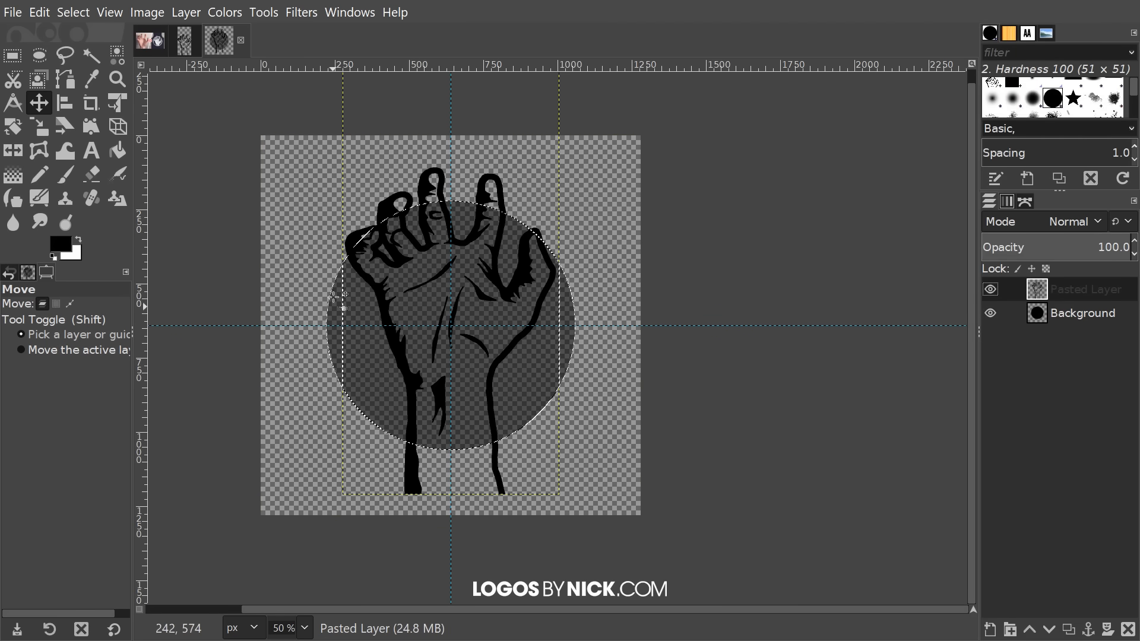
- Add a freehand area around the fingers and upper hand to the circular selection with Free Select
{"action": "left_click", "coordinate": [58, 54]}
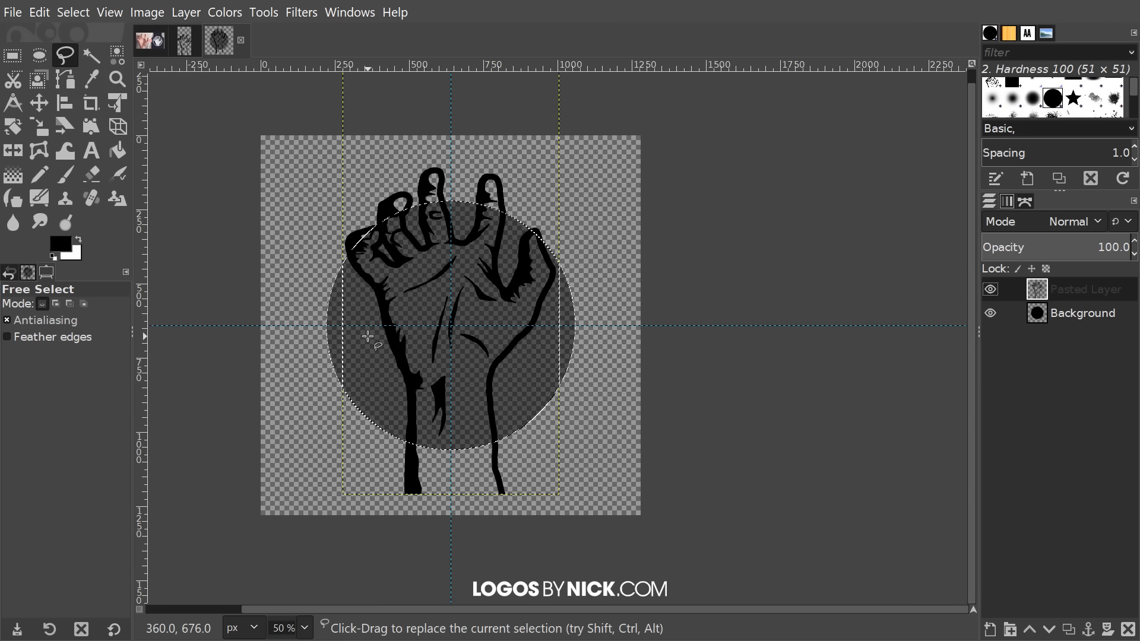
{"action": "key", "text": "shift"}
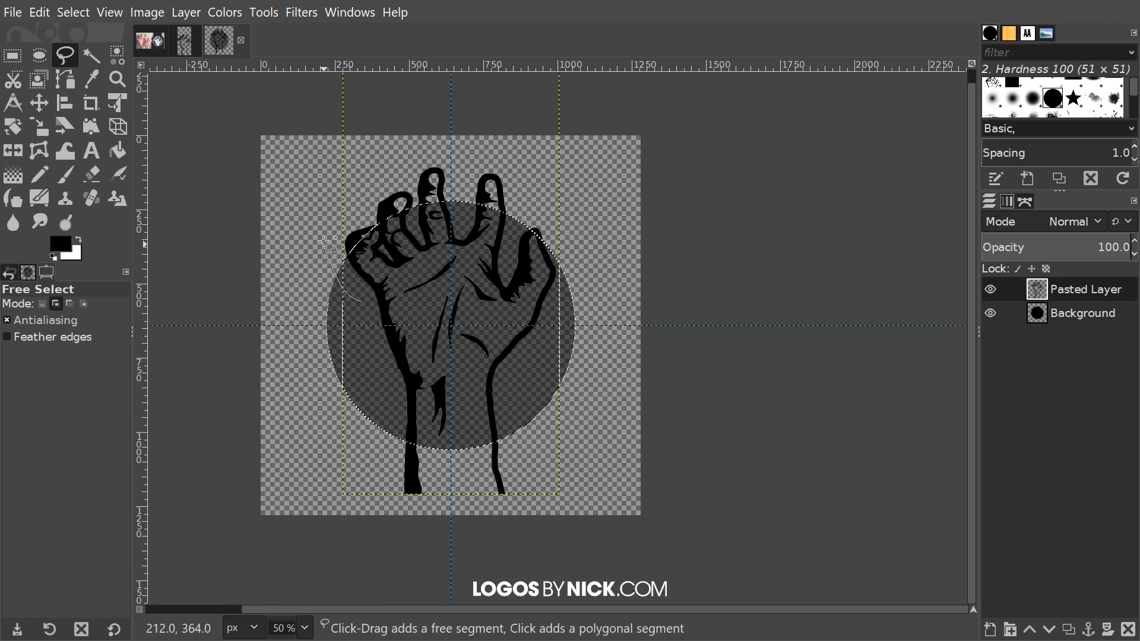
{"action": "mouse_move", "coordinate": [342, 186]}
{"action": "left_mouse_down"}
{"action": "mouse_move", "coordinate": [386, 157]}
{"action": "mouse_move", "coordinate": [445, 152]}
{"action": "mouse_move", "coordinate": [505, 158]}
{"action": "mouse_move", "coordinate": [554, 183]}
{"action": "left_mouse_up"}
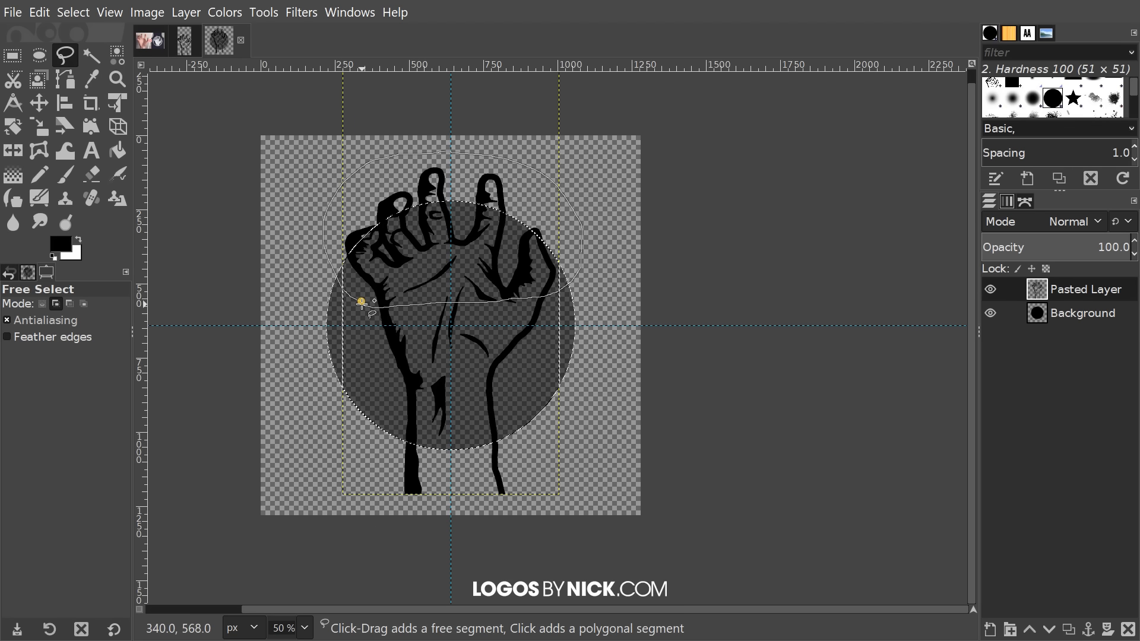
{"action": "left_click_drag", "start_coordinate": [362, 304], "coordinate": [362, 302]}
{"action": "key", "text": "Return"}
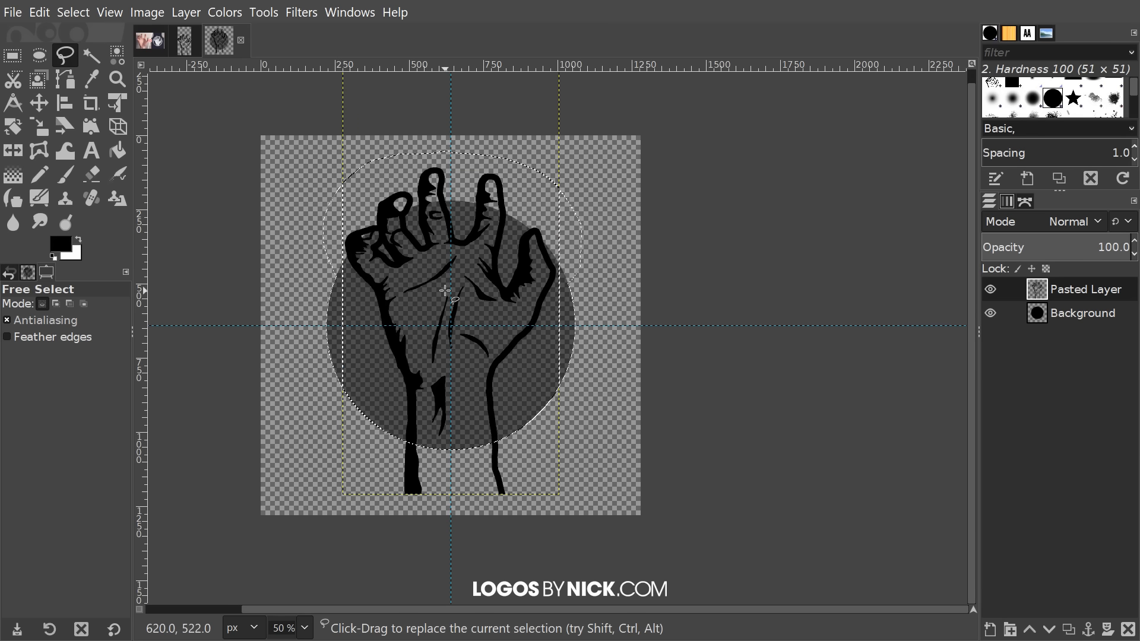
- Invert the selection and delete the wrist ends that extend below the circle on the hand layer
{"action": "left_click", "coordinate": [74, 13]}
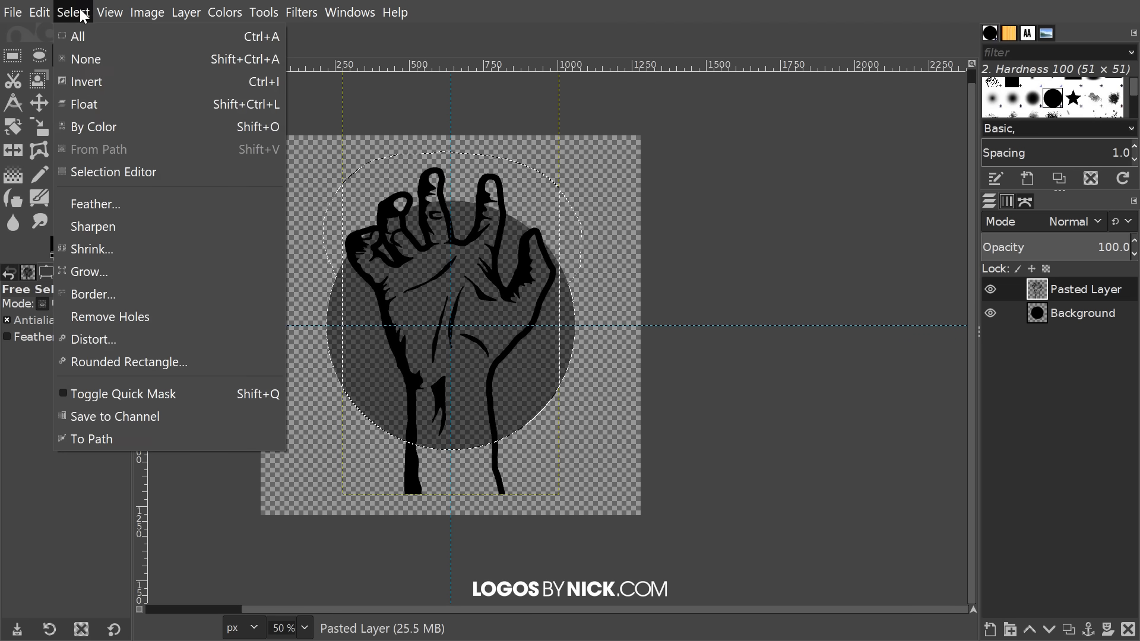
{"action": "left_click", "coordinate": [95, 84]}
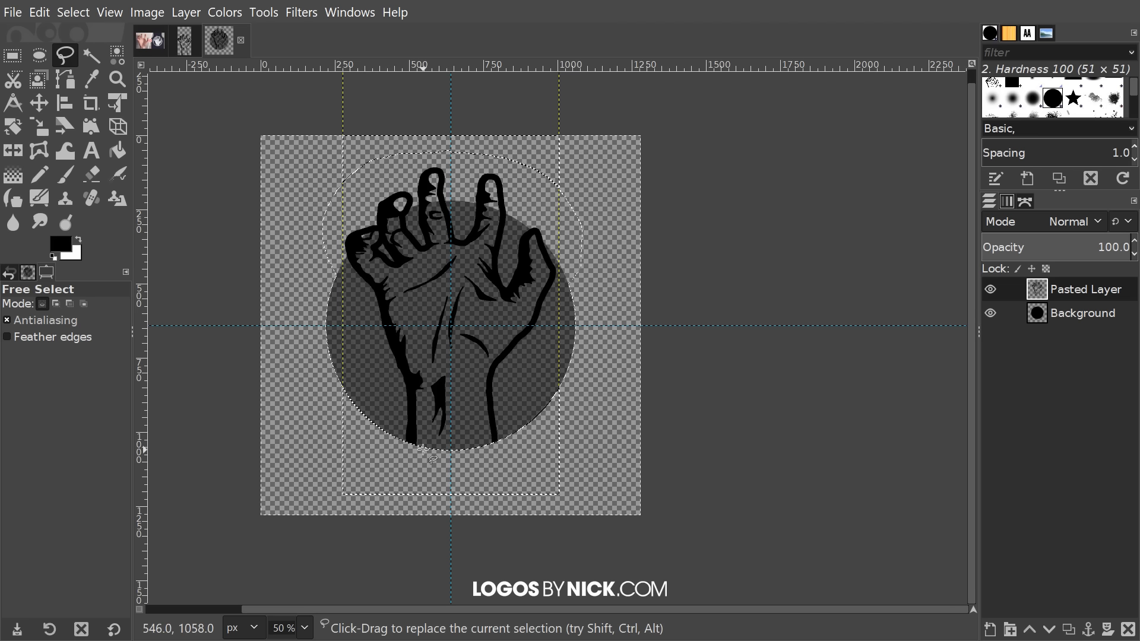
- Clear the current selection around the hand and circle
{"action": "left_click", "coordinate": [39, 12]}
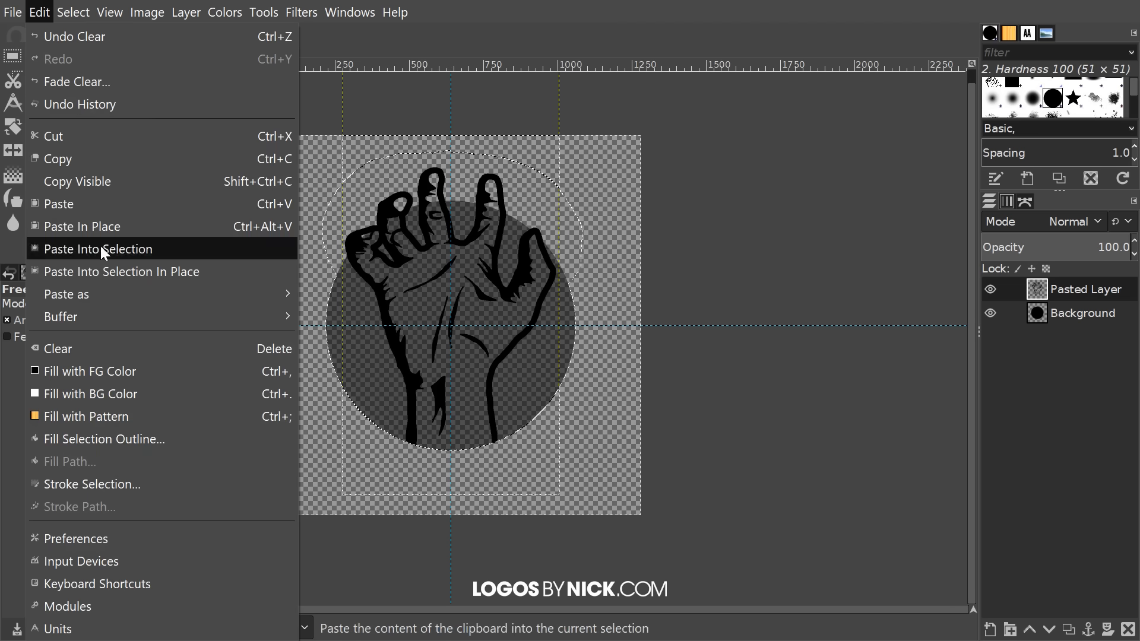
{"action": "left_click", "coordinate": [51, 8]}
{"action": "left_click", "coordinate": [90, 13]}
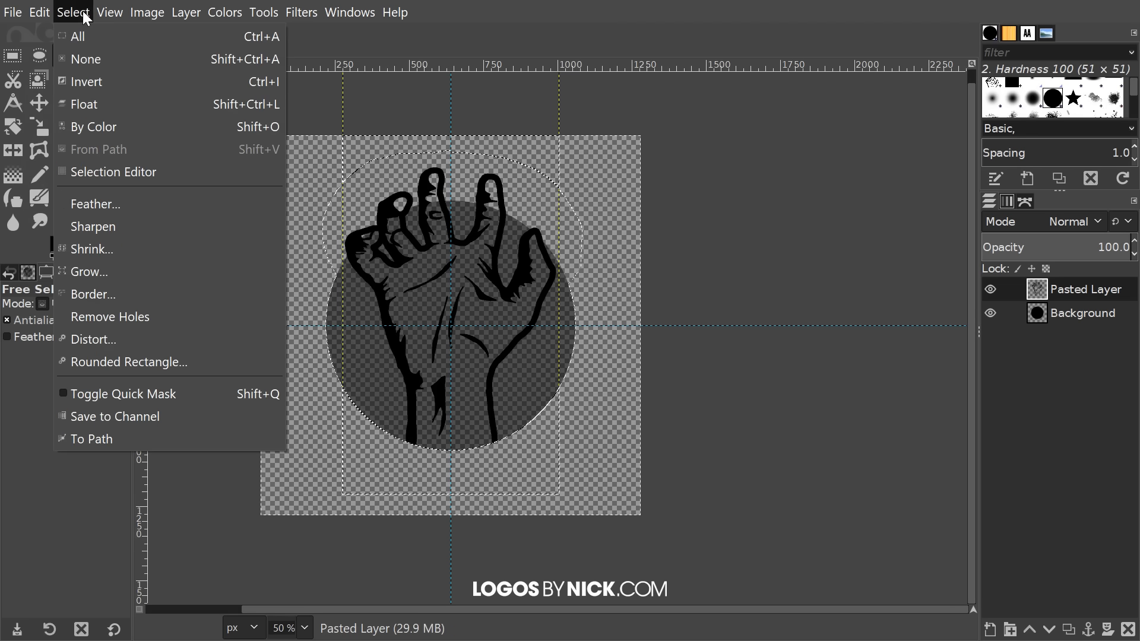
{"action": "left_click", "coordinate": [88, 59]}
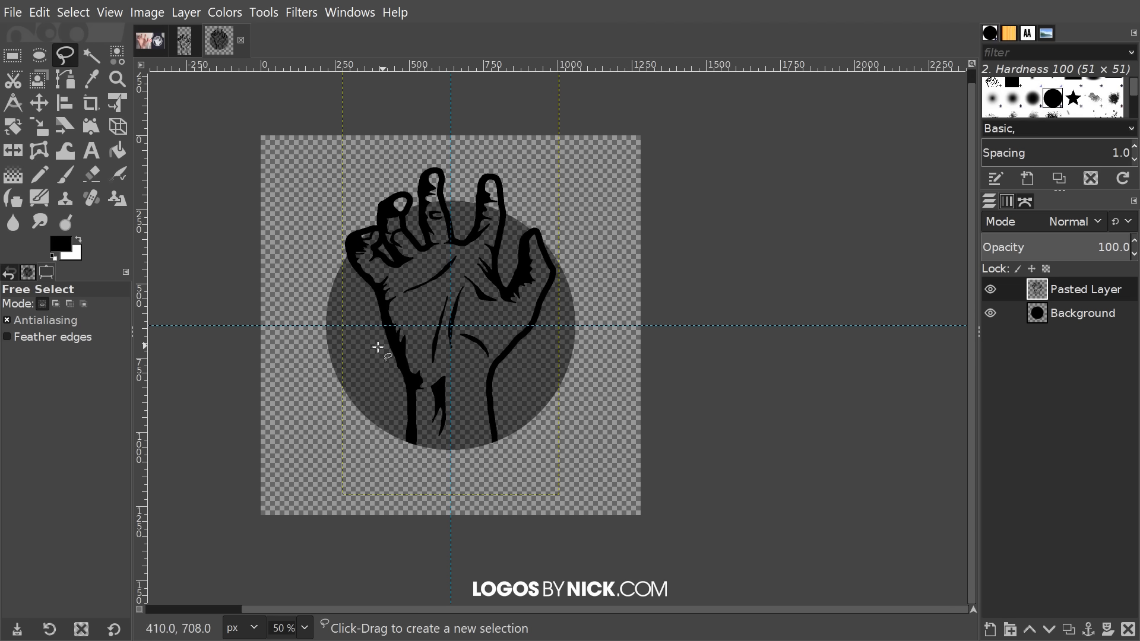
- Make the circle's Background layer active and enlarge the Eraser brush for clearing the area inside the hand
{"action": "left_click", "coordinate": [1076, 315]}
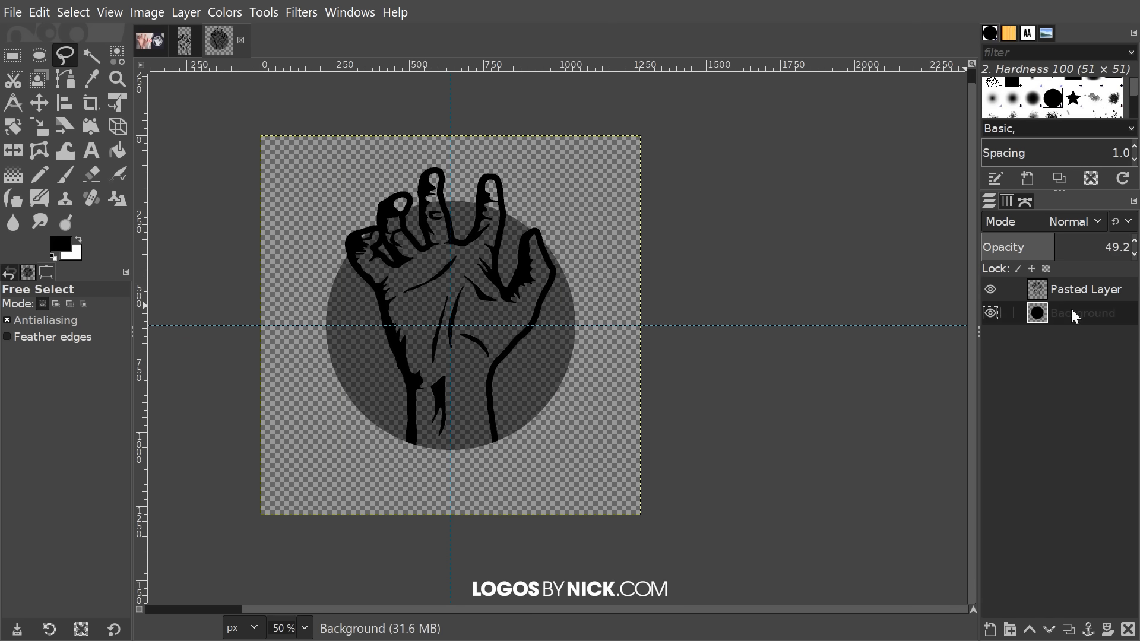
{"action": "left_click", "coordinate": [91, 174]}
{"action": "scroll", "coordinate": [428, 316], "scroll_direction": "up", "scroll_amount": 3, "text": "ctrl"}
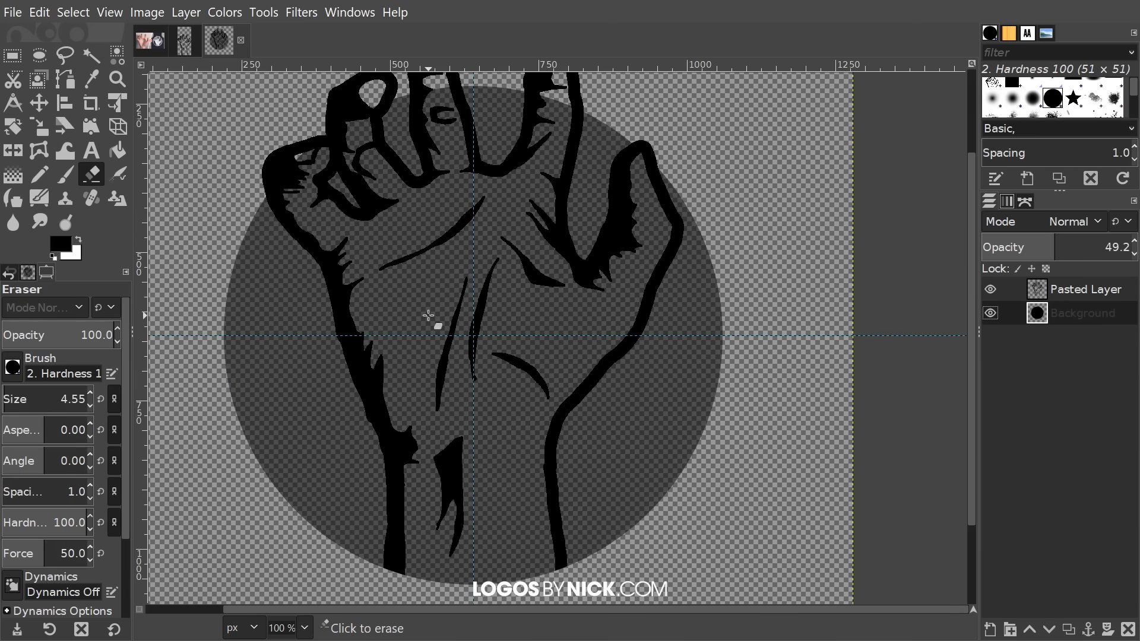
{"action": "left_click_drag", "start_coordinate": [432, 274], "coordinate": [455, 287]}
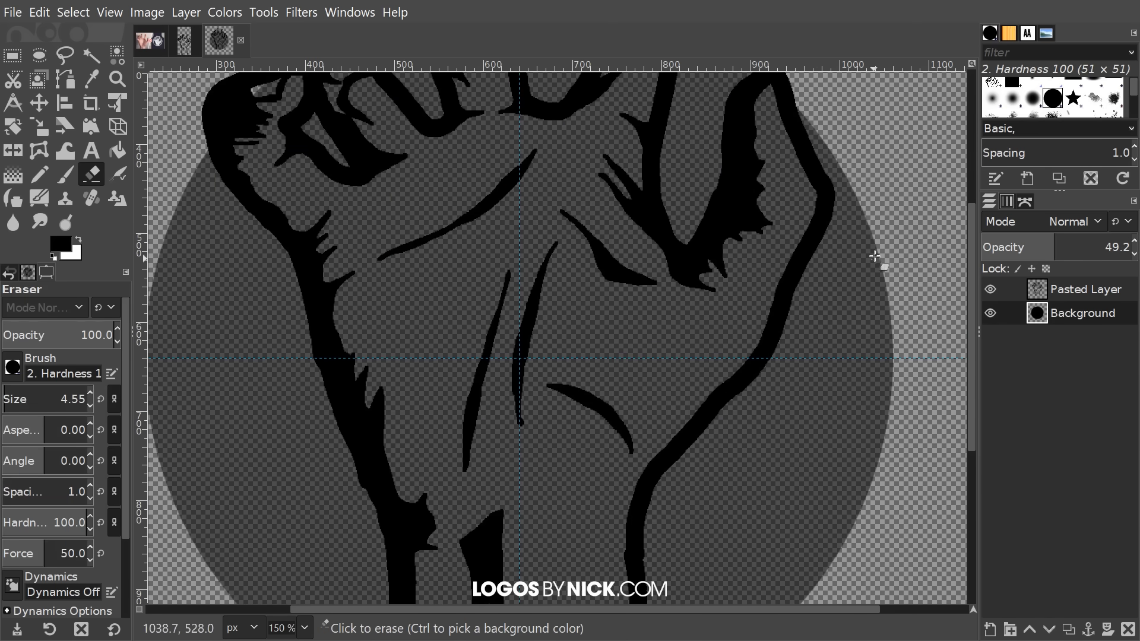
{"action": "mouse_move", "coordinate": [458, 259]}
{"action": "left_mouse_down"}
{"action": "mouse_move", "coordinate": [428, 259]}
{"action": "mouse_move", "coordinate": [408, 297]}
{"action": "left_mouse_up"}
{"action": "key", "text": "ctrl+z"}
{"action": "key", "text": "bracketright"}
{"action": "key", "text": "bracketright"}
{"action": "key", "text": "bracketright"}
{"action": "key", "text": "bracketright"}
{"action": "key", "text": "bracketright"}
{"action": "key", "text": "bracketright"}
{"action": "key", "text": "bracketright"}
{"action": "key", "text": "bracketright"}
{"action": "key", "text": "bracketright"}
{"action": "key", "text": "bracketright"}
{"action": "key", "text": "bracketright"}
{"action": "key", "text": "bracketright"}
{"action": "key", "text": "bracketright"}
{"action": "key", "text": "bracketright"}
{"action": "key", "text": "bracketright"}
{"action": "key", "text": "bracketright"}
{"action": "key", "text": "bracketright"}
{"action": "key", "text": "bracketright"}
{"action": "key", "text": "bracketright"}
{"action": "key", "text": "bracketright"}
{"action": "key", "text": "bracketright"}
{"action": "key", "text": "bracketright"}
{"action": "key", "text": "bracketright"}
{"action": "key", "text": "bracketright"}
{"action": "key", "text": "bracketright"}
- Erase the circle inside the hand's outline, covering the fingers, palm and wrist, with Eraser sizes down to 60.55
{"action": "left_click_drag", "start_coordinate": [321, 185], "coordinate": [469, 332]}
{"action": "mouse_move", "coordinate": [389, 271]}
{"action": "left_mouse_down"}
{"action": "mouse_move", "coordinate": [400, 241]}
{"action": "mouse_move", "coordinate": [373, 298]}
{"action": "mouse_move", "coordinate": [414, 337]}
{"action": "mouse_move", "coordinate": [419, 320]}
{"action": "mouse_move", "coordinate": [463, 355]}
{"action": "mouse_move", "coordinate": [430, 354]}
{"action": "mouse_move", "coordinate": [465, 407]}
{"action": "mouse_move", "coordinate": [481, 477]}
{"action": "mouse_move", "coordinate": [518, 327]}
{"action": "mouse_move", "coordinate": [516, 350]}
{"action": "mouse_move", "coordinate": [501, 343]}
{"action": "mouse_move", "coordinate": [505, 263]}
{"action": "mouse_move", "coordinate": [463, 219]}
{"action": "mouse_move", "coordinate": [464, 175]}
{"action": "mouse_move", "coordinate": [503, 295]}
{"action": "mouse_move", "coordinate": [461, 225]}
{"action": "mouse_move", "coordinate": [553, 320]}
{"action": "mouse_move", "coordinate": [609, 346]}
{"action": "left_mouse_up"}
{"action": "key", "text": "bracketleft"}
{"action": "key", "text": "bracketleft"}
{"action": "key", "text": "bracketleft"}
{"action": "key", "text": "bracketleft"}
{"action": "key", "text": "bracketleft"}
{"action": "key", "text": "bracketleft"}
{"action": "scroll", "coordinate": [497, 365], "scroll_direction": "up", "scroll_amount": 2}
{"action": "scroll", "coordinate": [497, 364], "scroll_direction": "right", "scroll_amount": 3}
{"action": "mouse_move", "coordinate": [497, 365]}
{"action": "left_mouse_down"}
{"action": "mouse_move", "coordinate": [518, 341]}
{"action": "mouse_move", "coordinate": [496, 351]}
{"action": "mouse_move", "coordinate": [512, 353]}
{"action": "mouse_move", "coordinate": [516, 180]}
{"action": "mouse_move", "coordinate": [502, 256]}
{"action": "mouse_move", "coordinate": [576, 344]}
{"action": "mouse_move", "coordinate": [577, 461]}
{"action": "mouse_move", "coordinate": [718, 455]}
{"action": "left_mouse_up"}
{"action": "key", "text": "ctrl+z"}
{"action": "scroll", "coordinate": [499, 351], "scroll_direction": "right", "scroll_amount": 2}
{"action": "scroll", "coordinate": [609, 340], "scroll_direction": "down", "scroll_amount": 3}
{"action": "left_click_drag", "start_coordinate": [609, 340], "coordinate": [631, 341]}
{"action": "scroll", "coordinate": [594, 340], "scroll_direction": "down", "scroll_amount": 8}
{"action": "mouse_move", "coordinate": [558, 84]}
{"action": "left_mouse_down"}
{"action": "mouse_move", "coordinate": [469, 210]}
{"action": "mouse_move", "coordinate": [333, 308]}
{"action": "mouse_move", "coordinate": [333, 143]}
{"action": "left_mouse_up"}
{"action": "left_click_drag", "start_coordinate": [416, 133], "coordinate": [468, 422]}
{"action": "mouse_move", "coordinate": [475, 418]}
{"action": "left_mouse_down"}
{"action": "mouse_move", "coordinate": [596, 344]}
{"action": "mouse_move", "coordinate": [337, 214]}
{"action": "mouse_move", "coordinate": [309, 463]}
{"action": "left_mouse_up"}
{"action": "left_click_drag", "start_coordinate": [611, 330], "coordinate": [671, 420]}
{"action": "scroll", "coordinate": [671, 419], "scroll_direction": "down", "scroll_amount": 3}
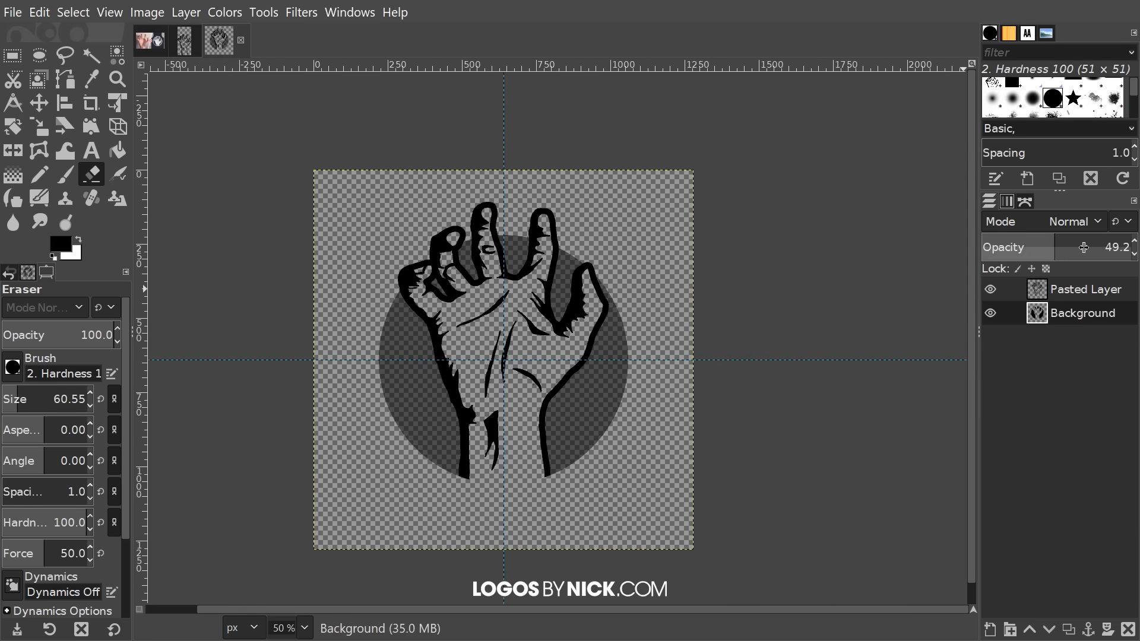
- Set the circle layer's opacity to 100 and compare the design with the finished shirt example
{"action": "left_click", "coordinate": [1064, 242]}
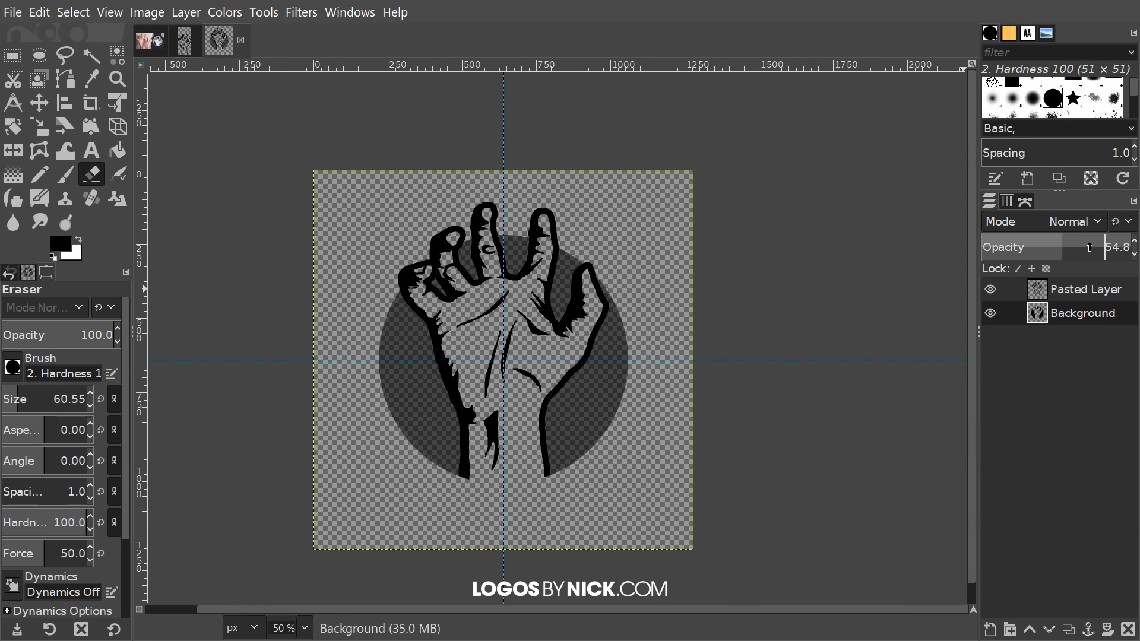
{"action": "left_click_drag", "start_coordinate": [1064, 242], "coordinate": [1128, 244]}
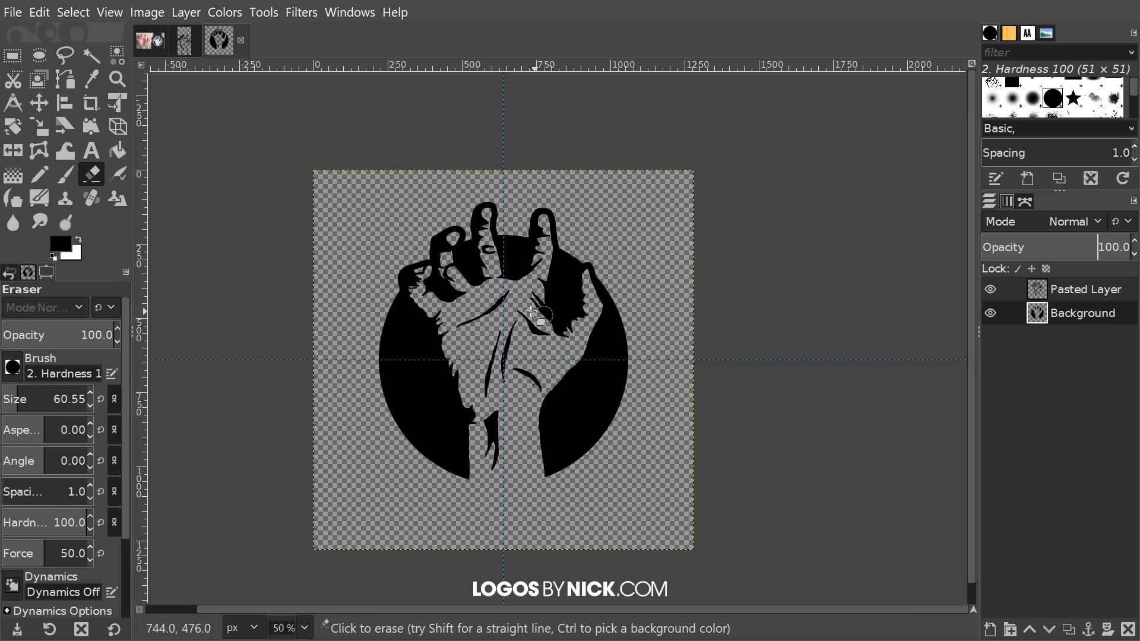
{"action": "left_click", "coordinate": [154, 42]}
{"action": "scroll", "coordinate": [730, 297], "scroll_direction": "right", "scroll_amount": 2}
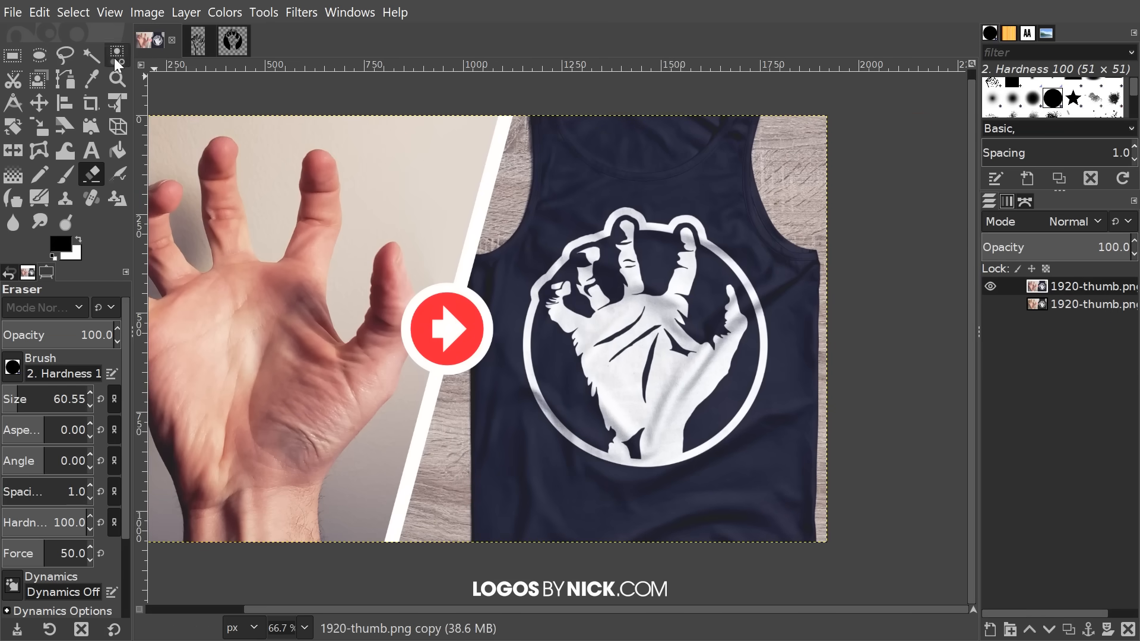
{"action": "left_click", "coordinate": [232, 40]}
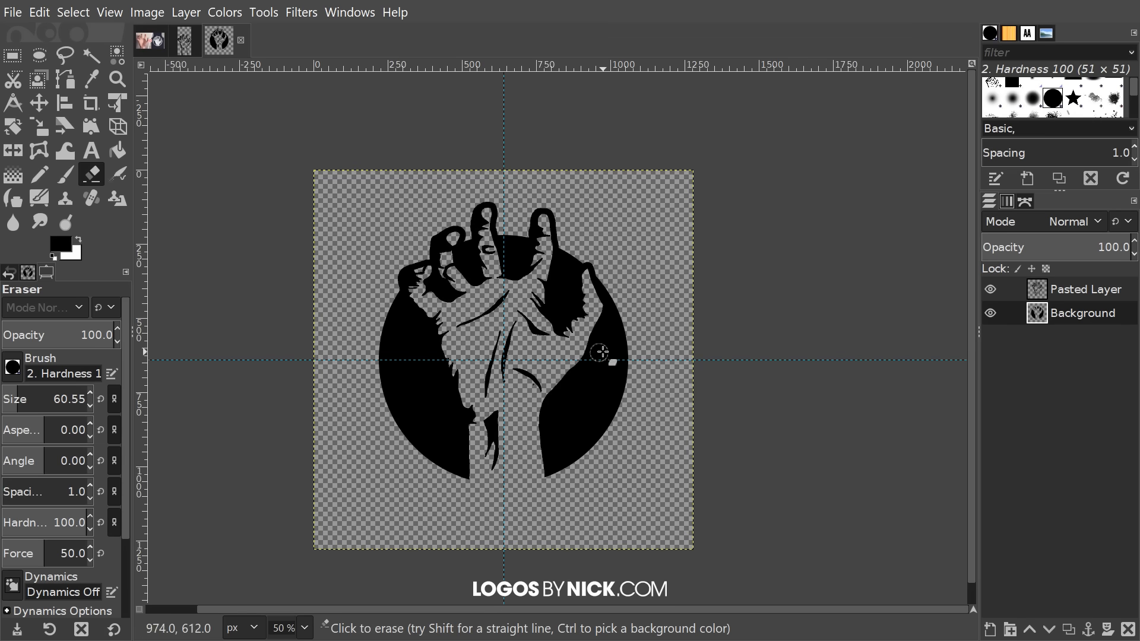
{"action": "left_click_drag", "start_coordinate": [589, 351], "coordinate": [565, 372]}
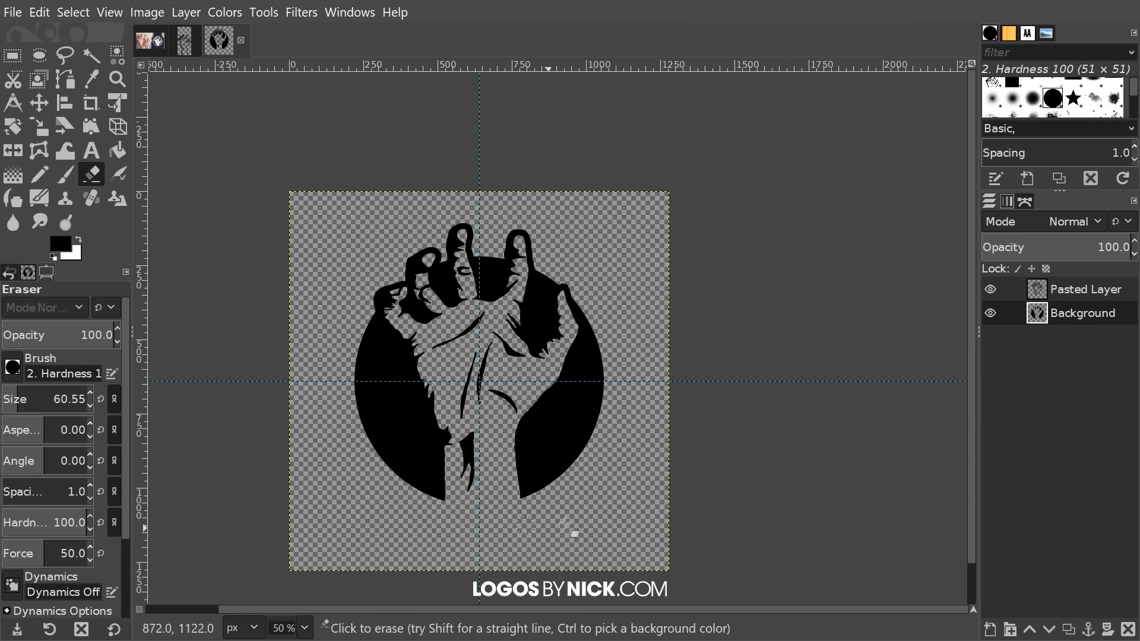
- Create a 1280 × 1280 px layer filled with transparency and place it beneath the Background layer
{"action": "left_click", "coordinate": [990, 629]}
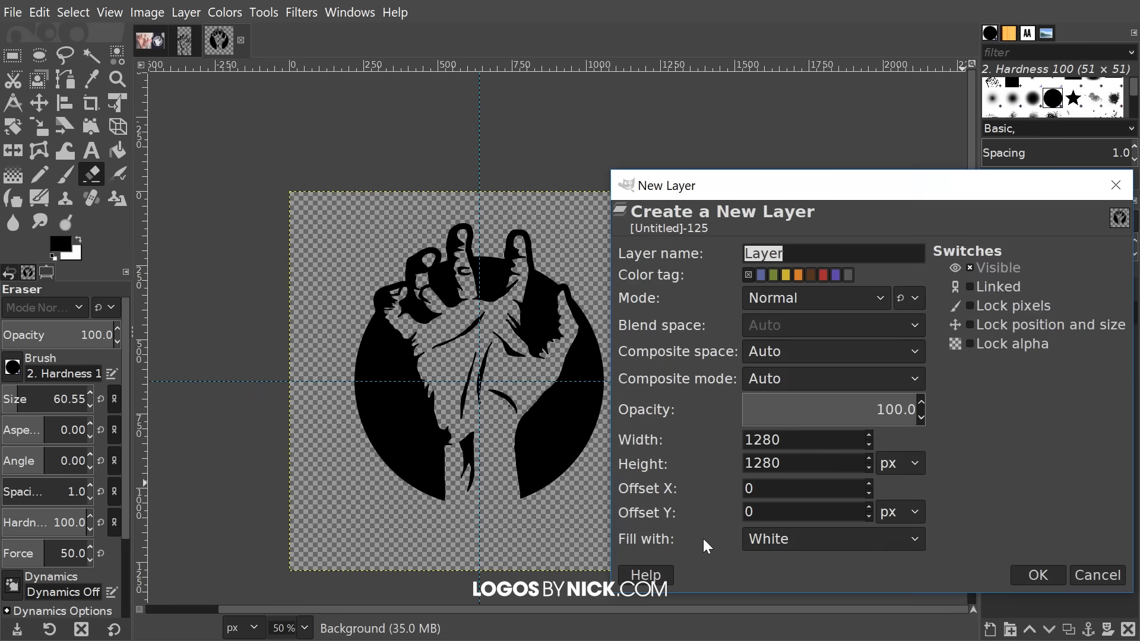
{"action": "left_click", "coordinate": [769, 538]}
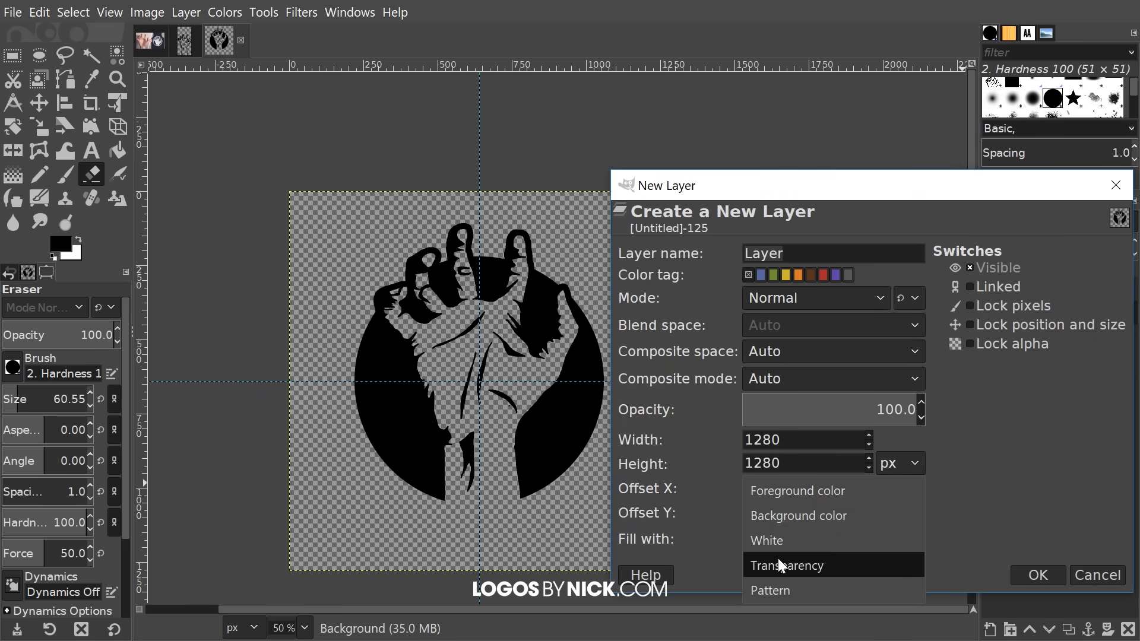
{"action": "left_click", "coordinate": [778, 559]}
{"action": "left_click", "coordinate": [1034, 571]}
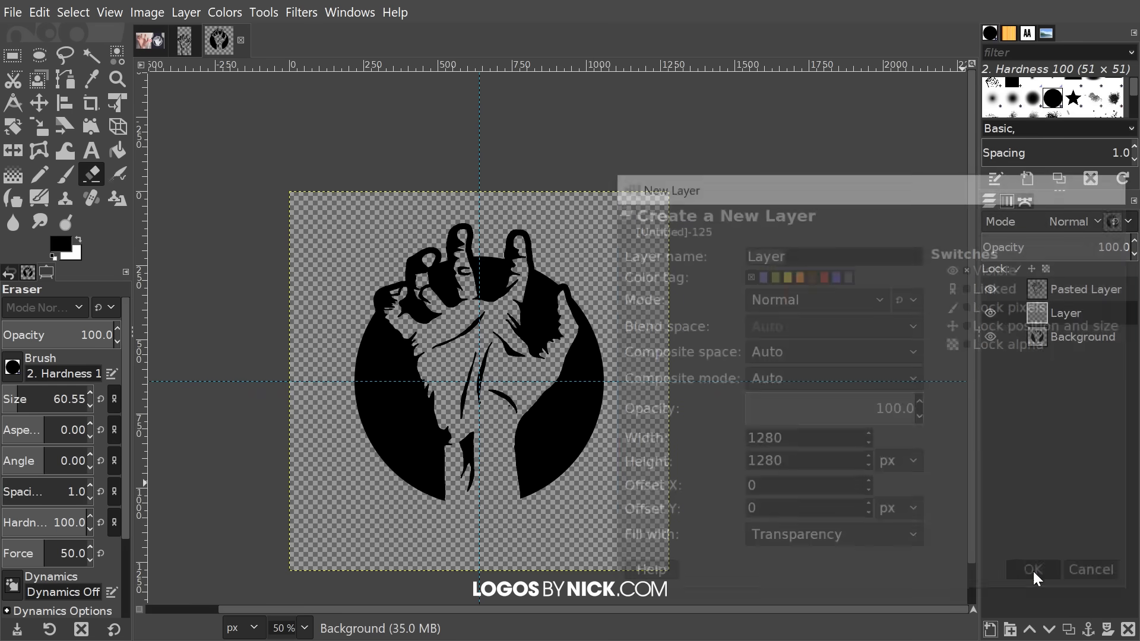
{"action": "left_click_drag", "start_coordinate": [1060, 312], "coordinate": [1062, 343]}
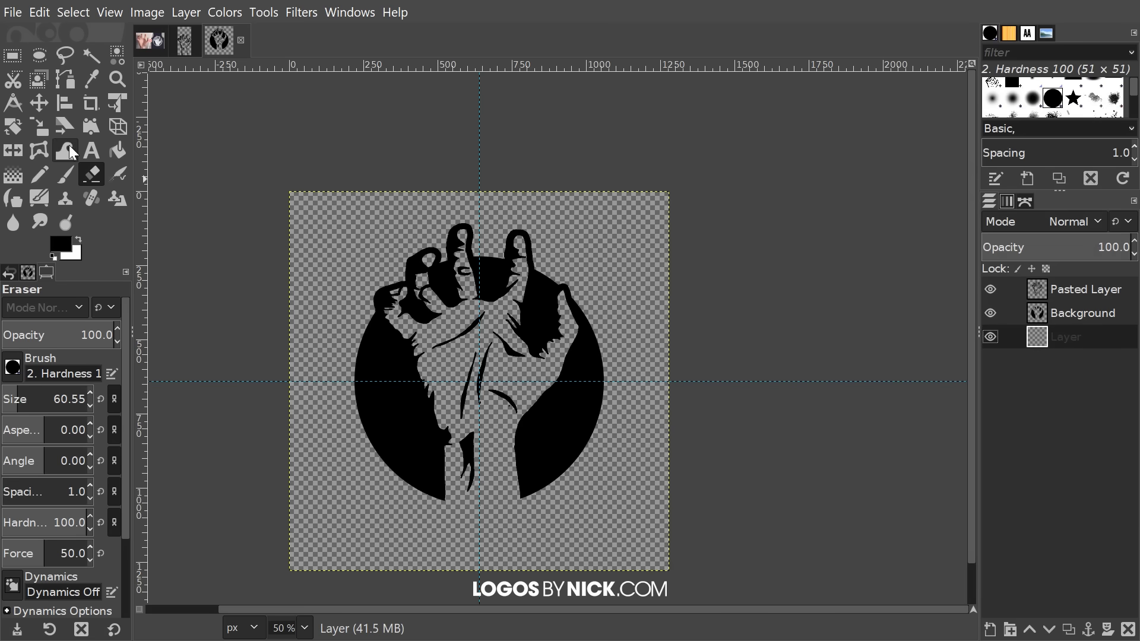
- Fill a centred circular selection of about 896 × 896 px with the white background color on the lowest layer, and deselect it
{"action": "left_click", "coordinate": [39, 57]}
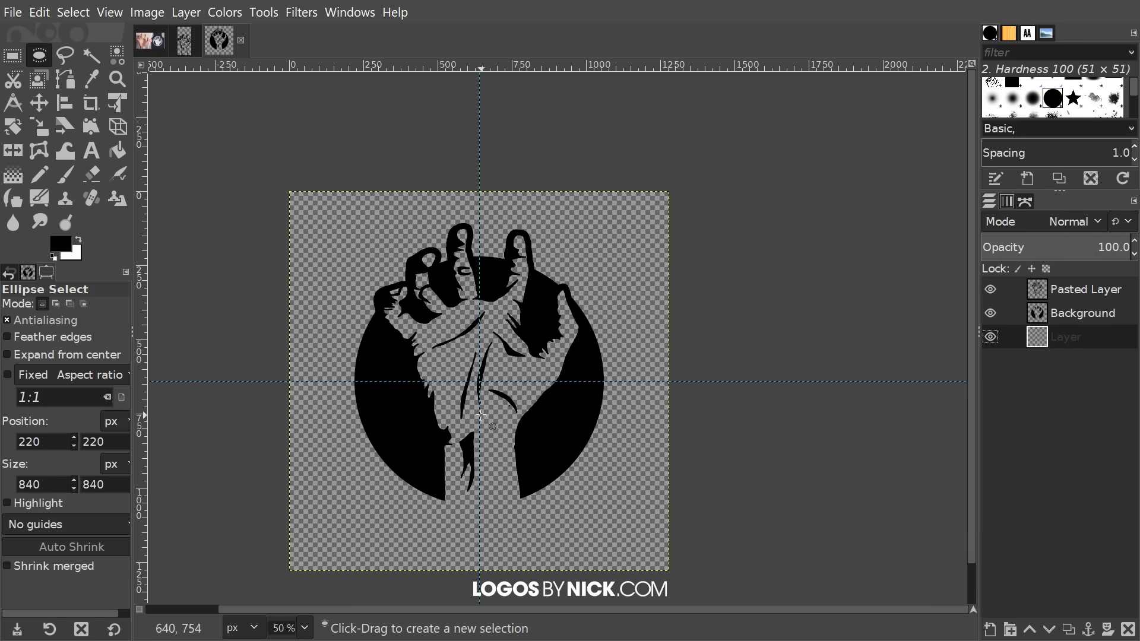
{"action": "left_click_drag", "start_coordinate": [479, 381], "coordinate": [610, 513]}
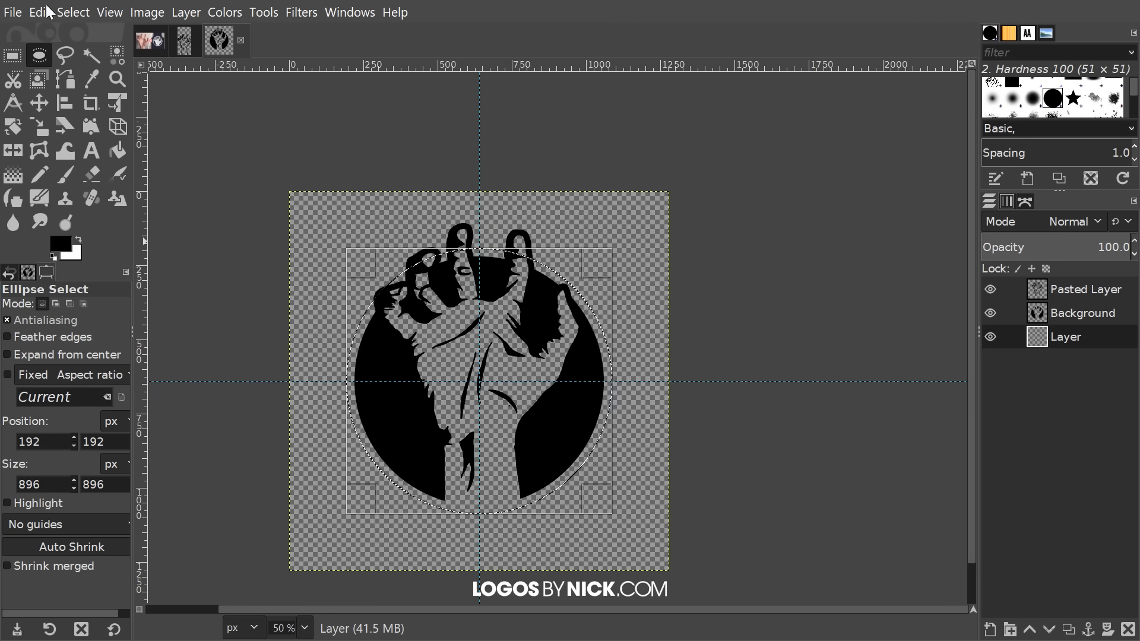
{"action": "left_click", "coordinate": [23, 12]}
{"action": "mouse_move", "coordinate": [36, 13]}
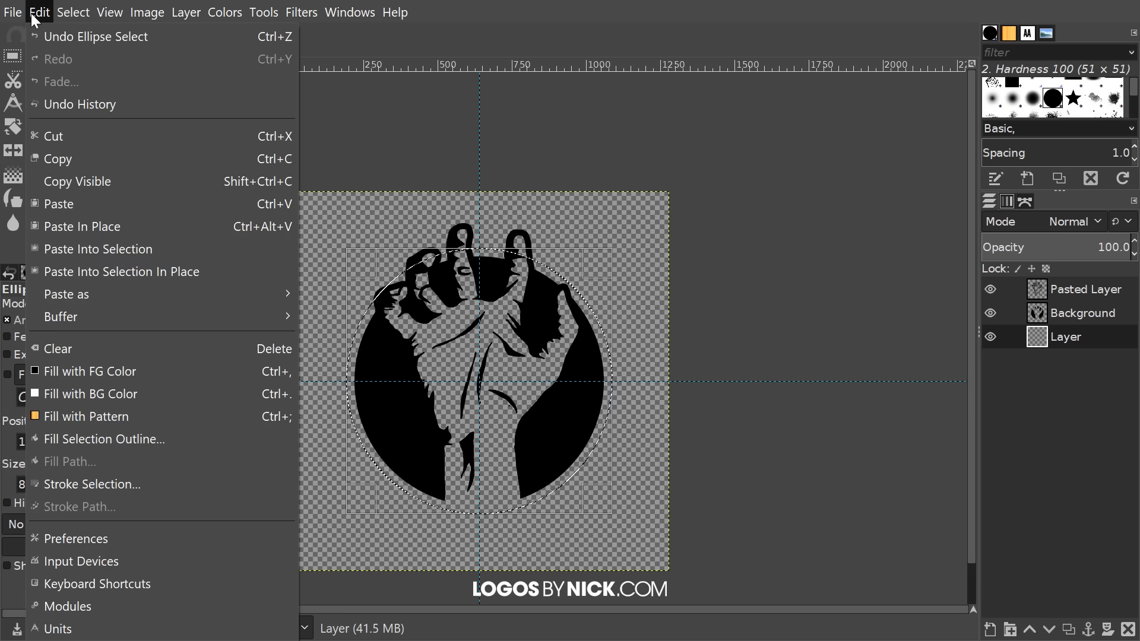
{"action": "left_click", "coordinate": [107, 394]}
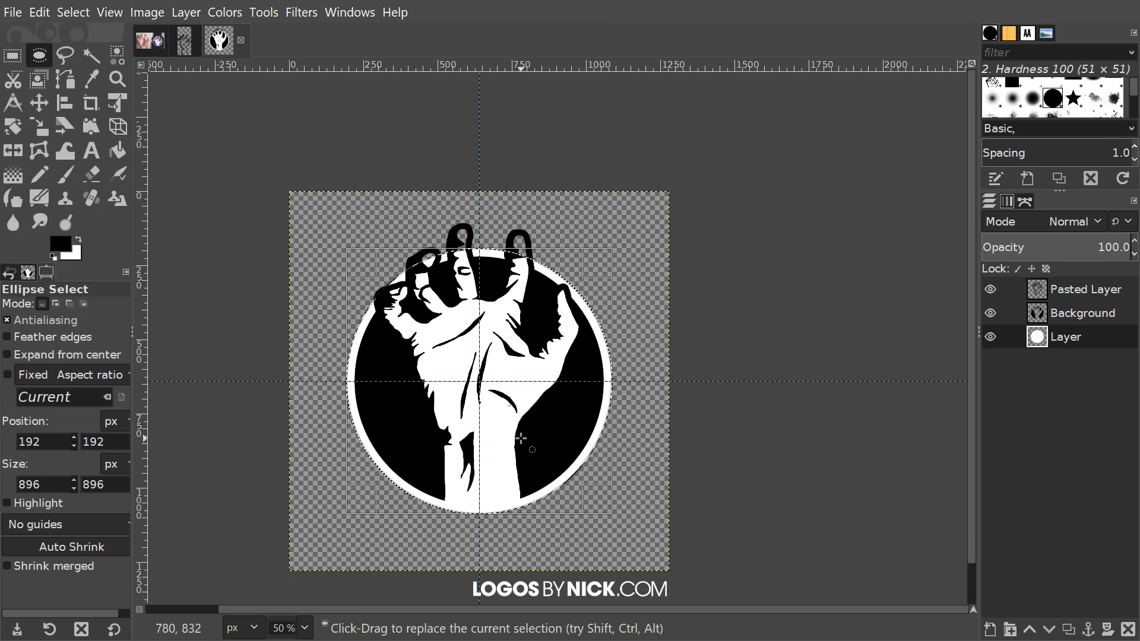
{"action": "left_click", "coordinate": [73, 12]}
{"action": "left_click", "coordinate": [87, 51]}
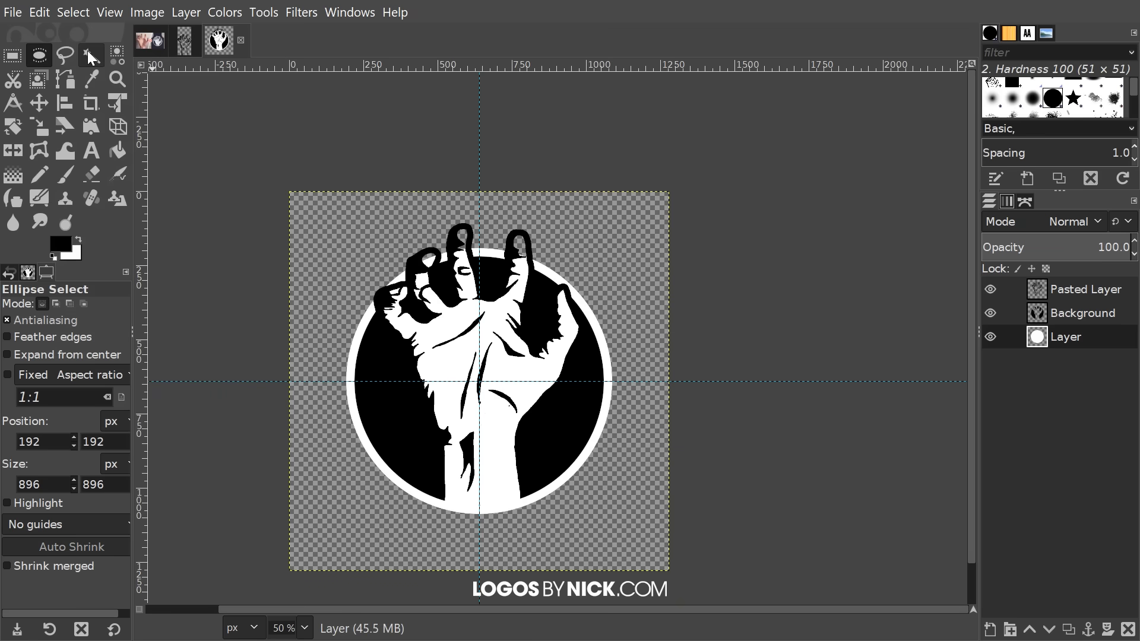
- Make the pasted hand layer active and create a selection from its alpha
{"action": "scroll", "coordinate": [410, 295], "scroll_direction": "up", "scroll_amount": 2}
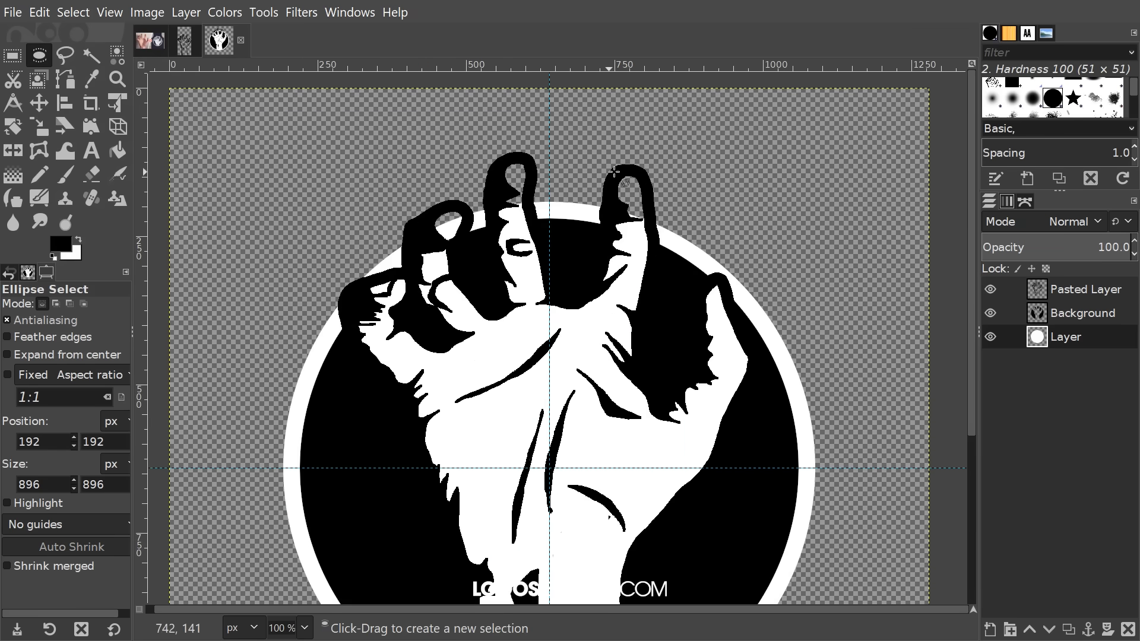
{"action": "key", "text": "ctrl"}
{"action": "scroll", "coordinate": [620, 257], "scroll_direction": "down", "scroll_amount": 1}
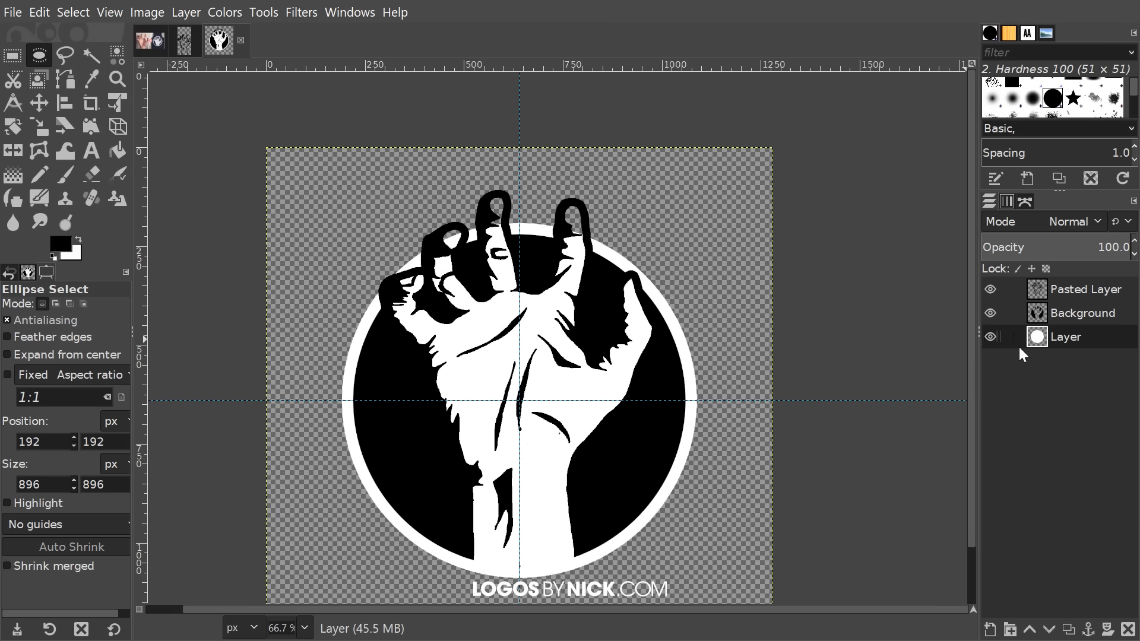
{"action": "left_click", "coordinate": [1096, 290]}
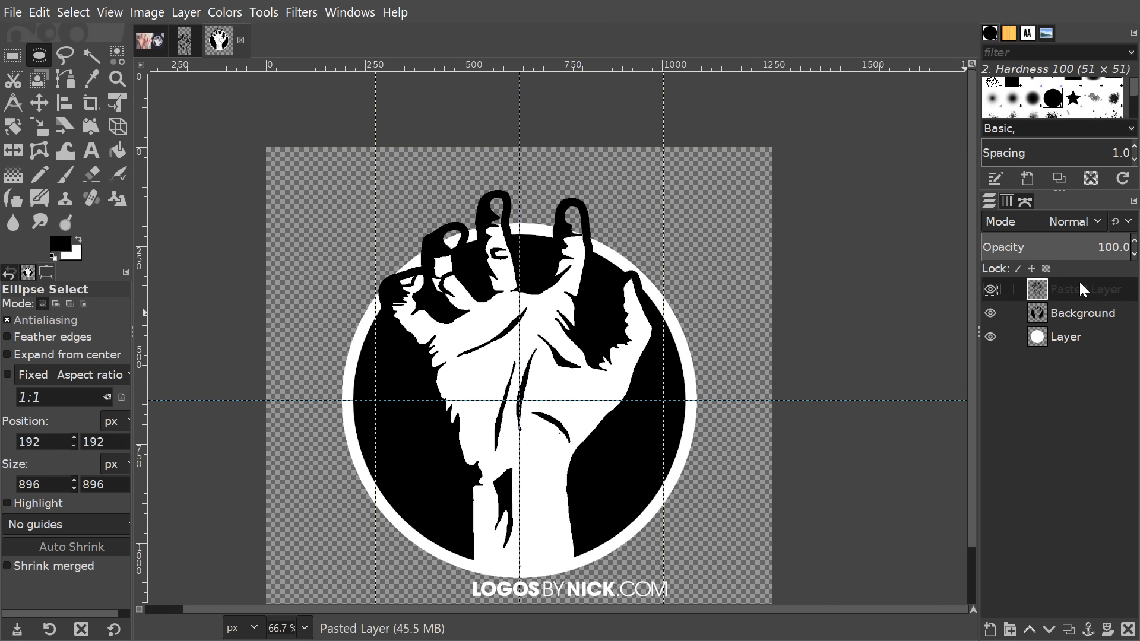
{"action": "right_click", "coordinate": [1078, 282]}
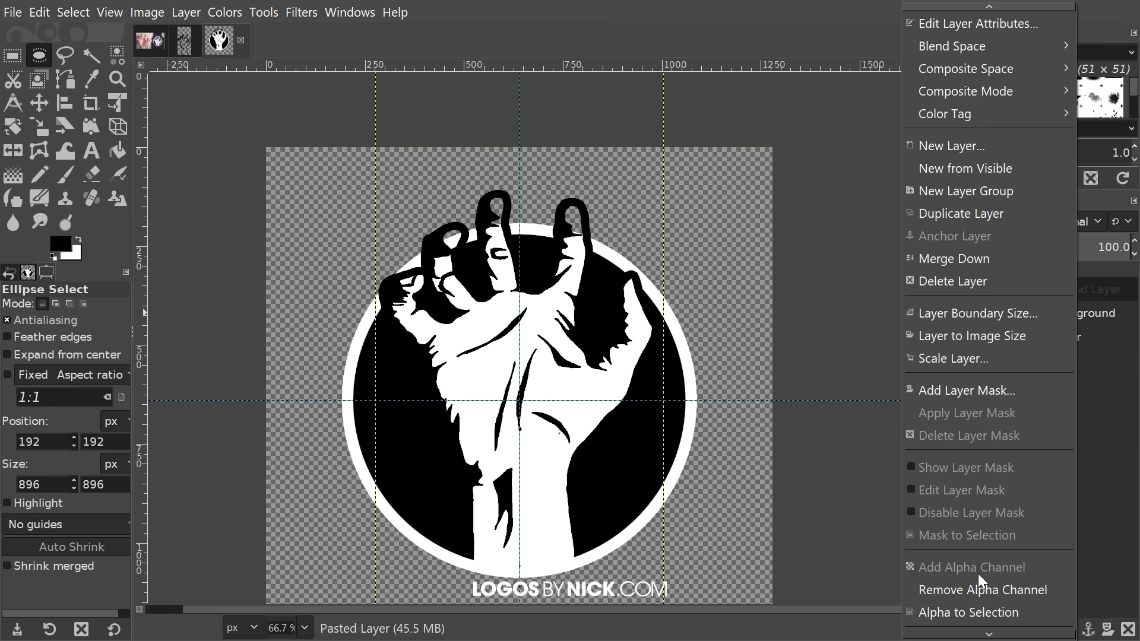
{"action": "left_click", "coordinate": [974, 613]}
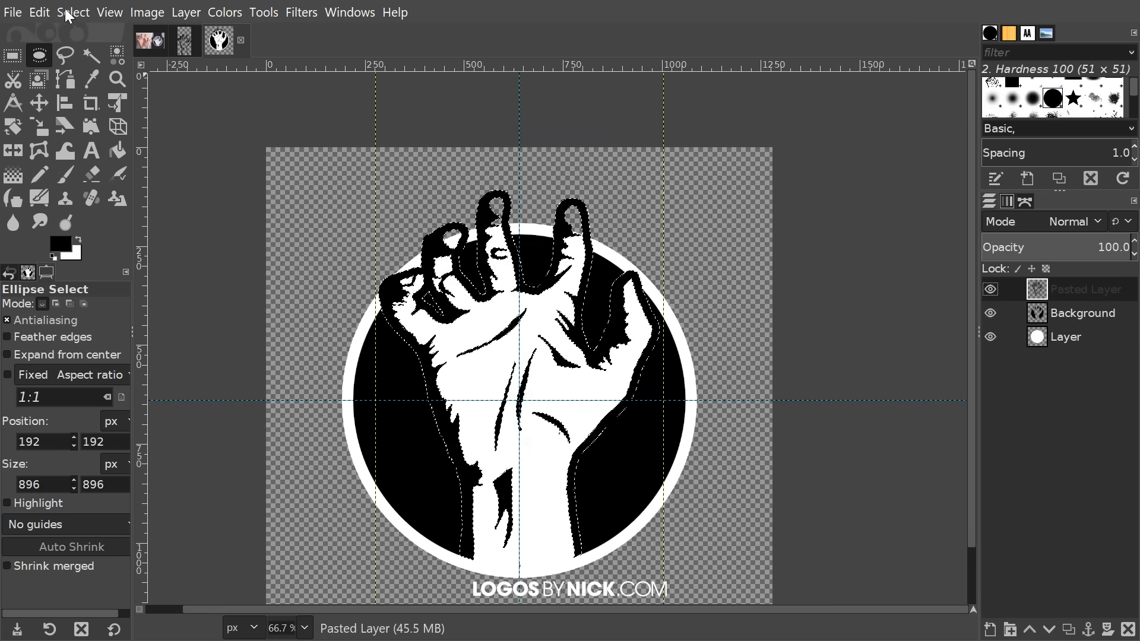
- Grow the hand selection by 20 px
{"action": "left_click", "coordinate": [38, 12]}
{"action": "mouse_move", "coordinate": [66, 12]}
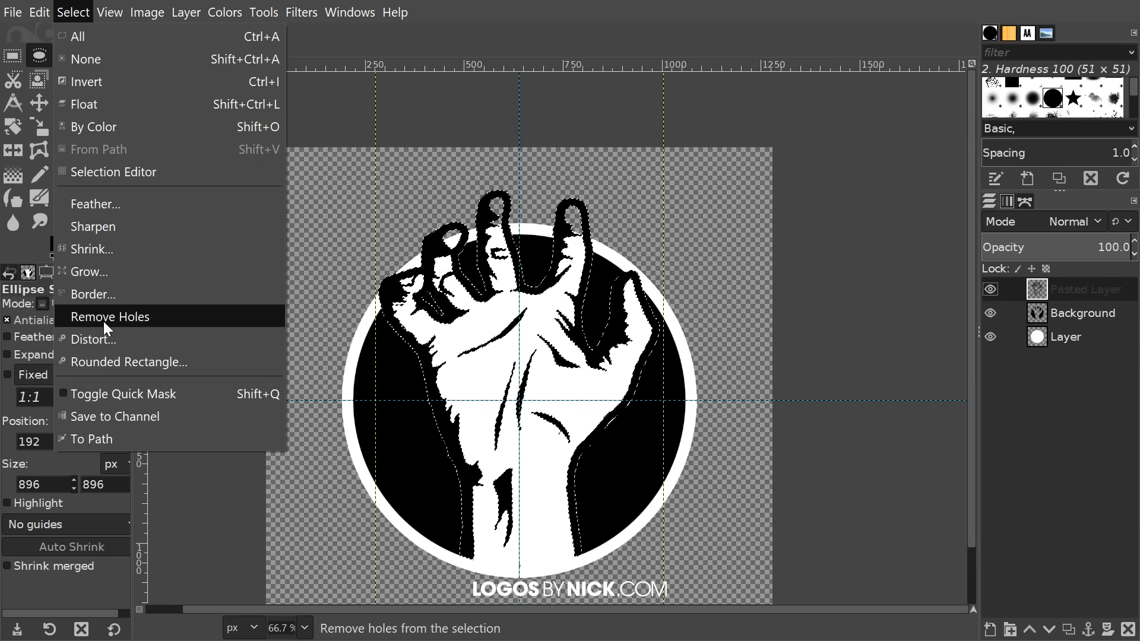
{"action": "left_click", "coordinate": [108, 270]}
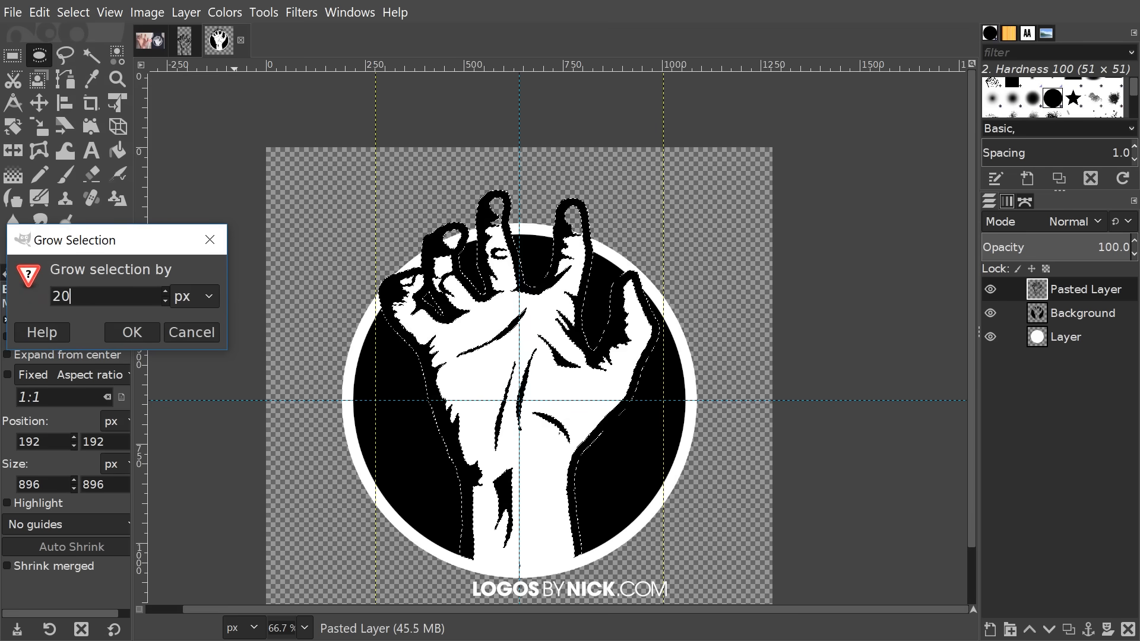
{"action": "left_click", "coordinate": [132, 332]}
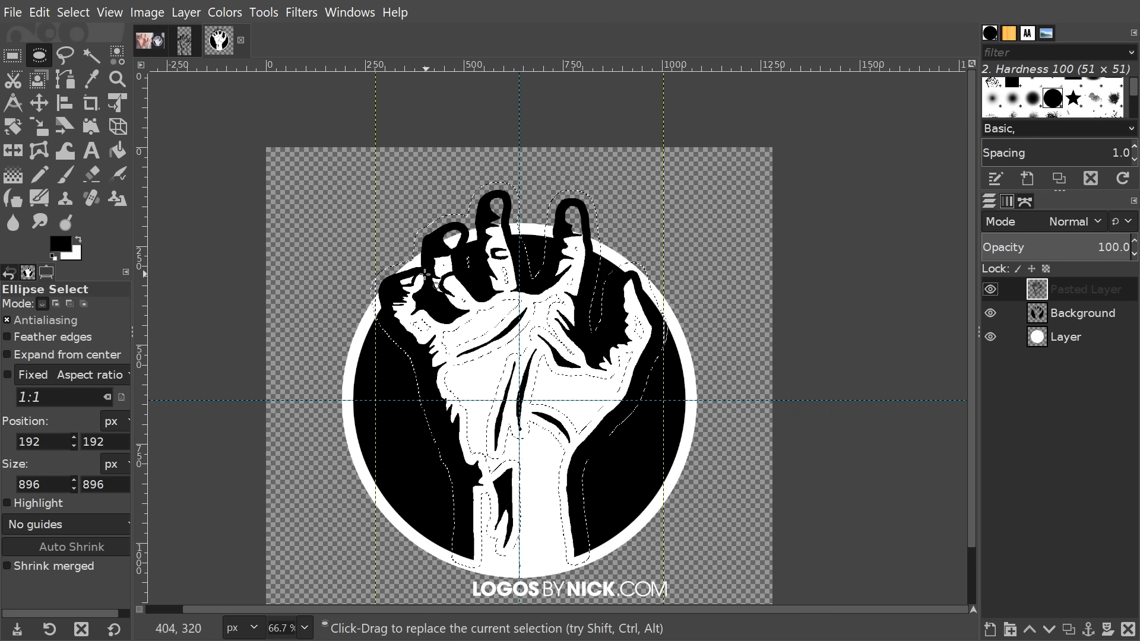
- Add a transparent 1280 × 1280 px layer directly below the pasted hand and fill the grown selection with the white background color
{"action": "left_click_drag", "start_coordinate": [519, 275], "coordinate": [488, 281]}
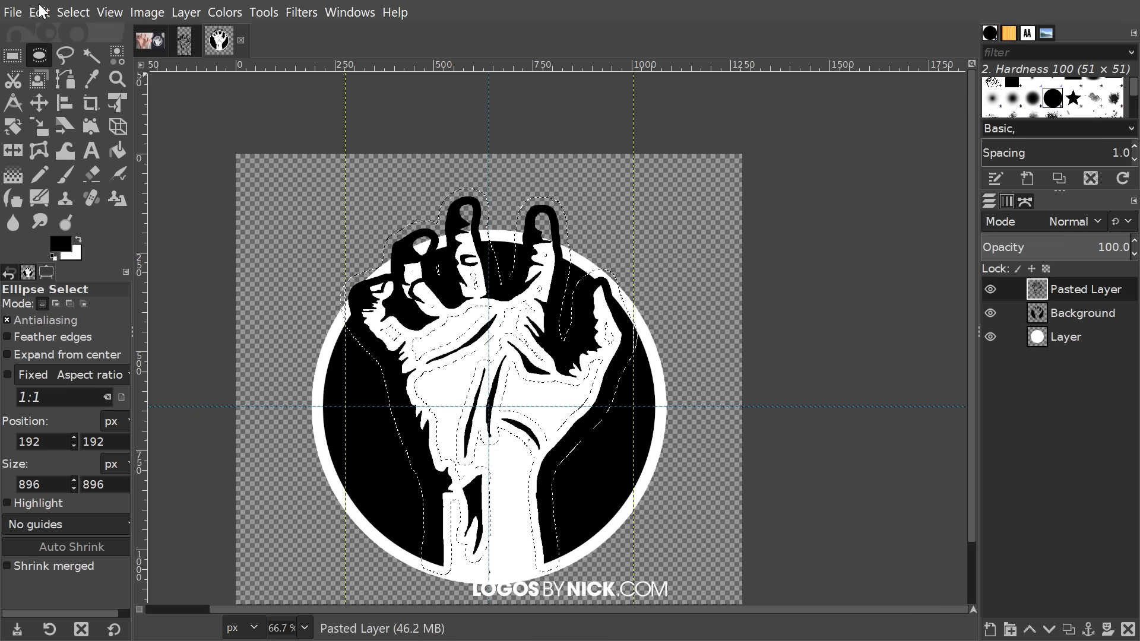
{"action": "left_click", "coordinate": [990, 629]}
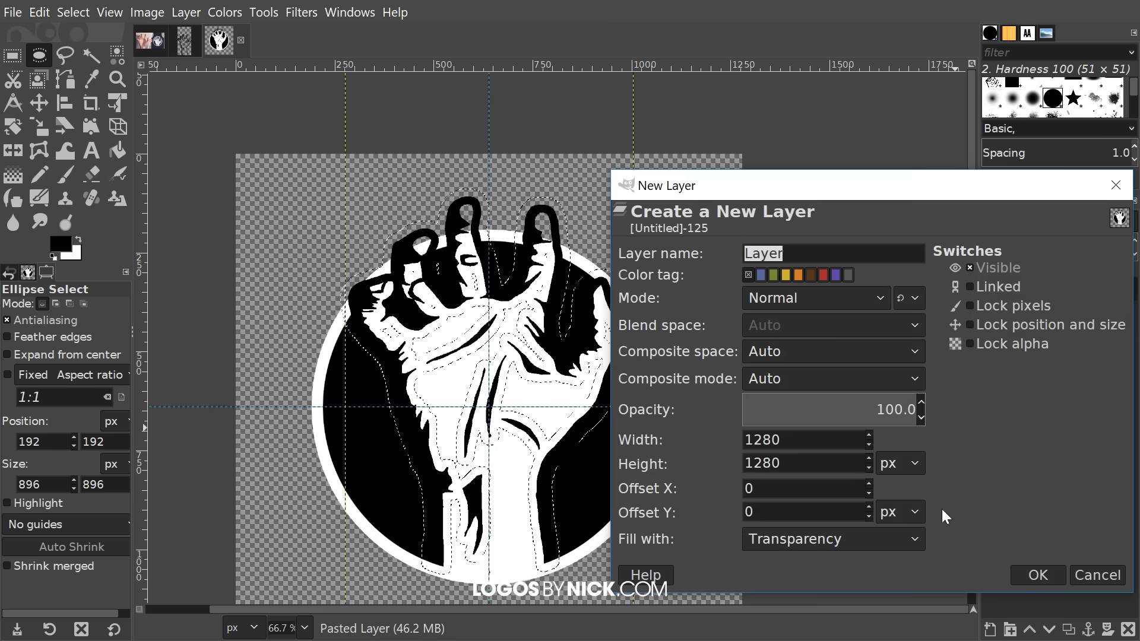
{"action": "left_click", "coordinate": [1056, 575]}
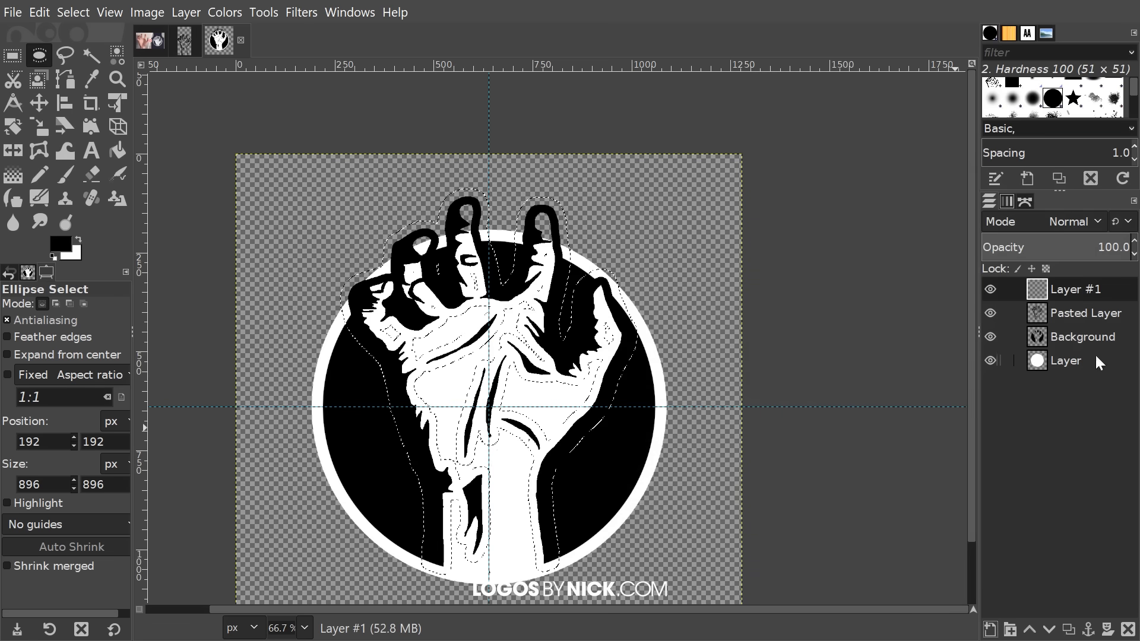
{"action": "left_click_drag", "start_coordinate": [1067, 286], "coordinate": [1064, 322]}
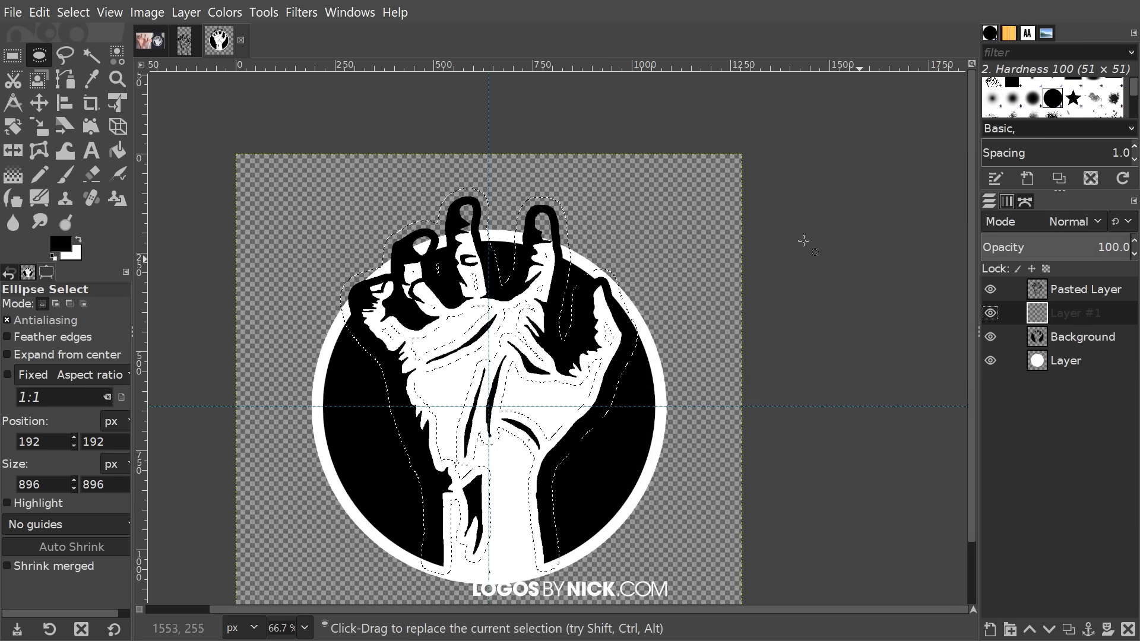
{"action": "left_click", "coordinate": [35, 11]}
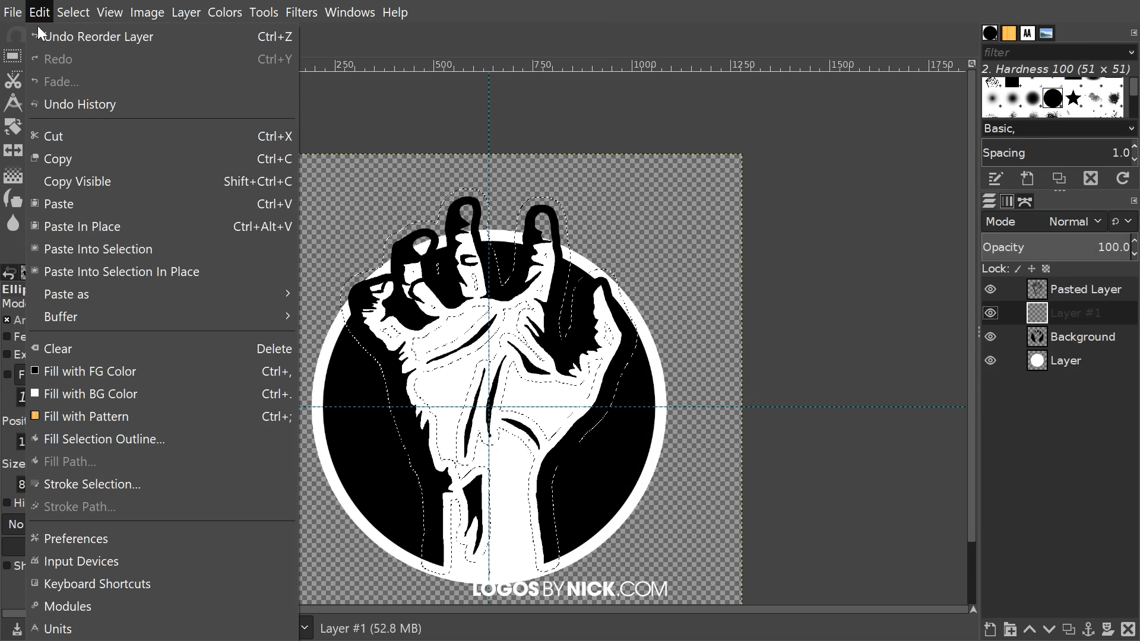
{"action": "left_click", "coordinate": [113, 394]}
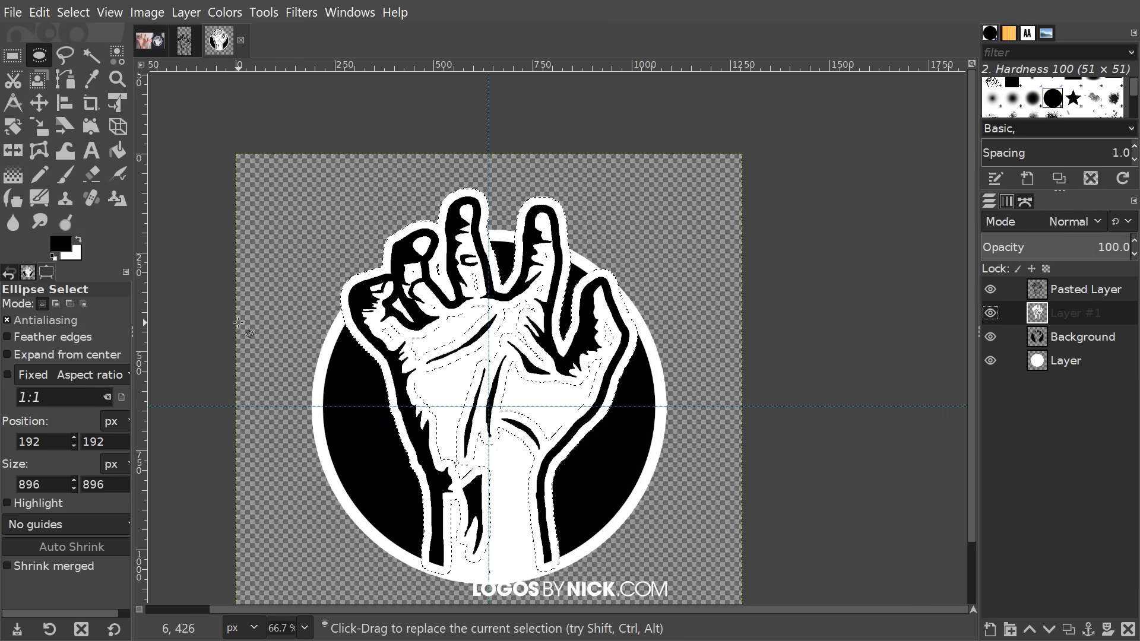
- Deselect everything and paint white with the Paintbrush over the leftover specks between the curled finger and the tall finger beside it
{"action": "left_click", "coordinate": [77, 13]}
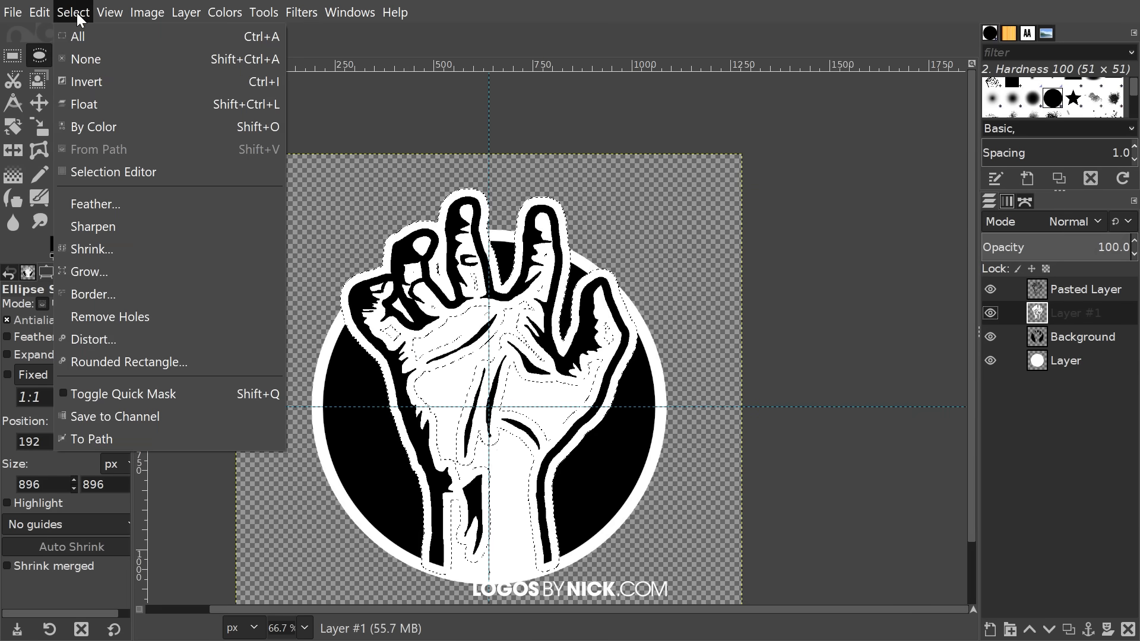
{"action": "left_click", "coordinate": [98, 58]}
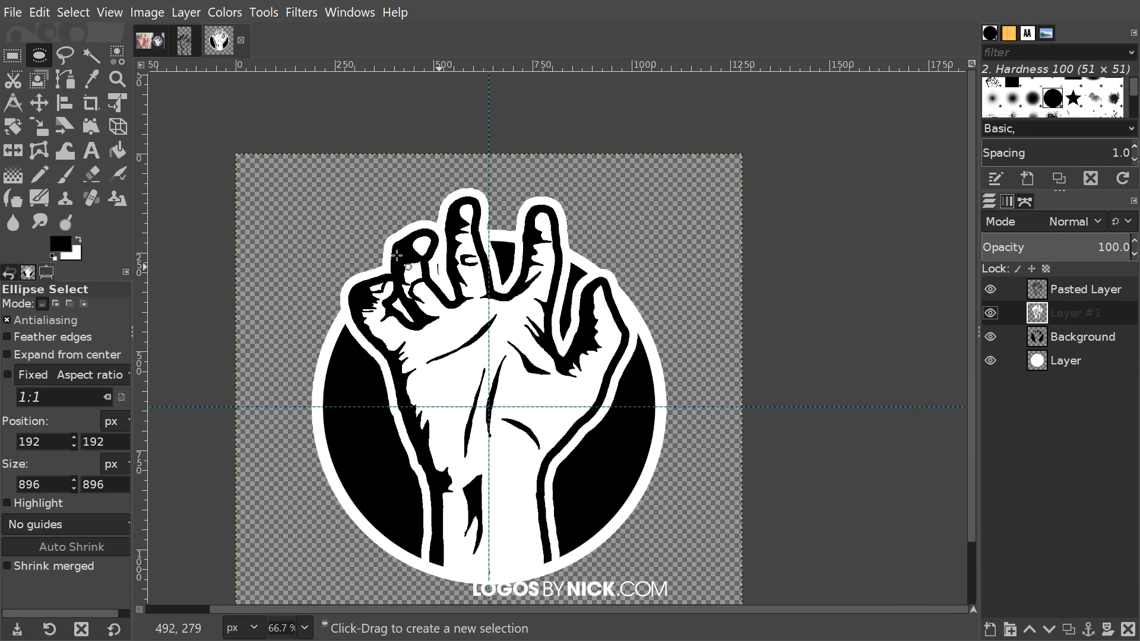
{"action": "left_click", "coordinate": [65, 175]}
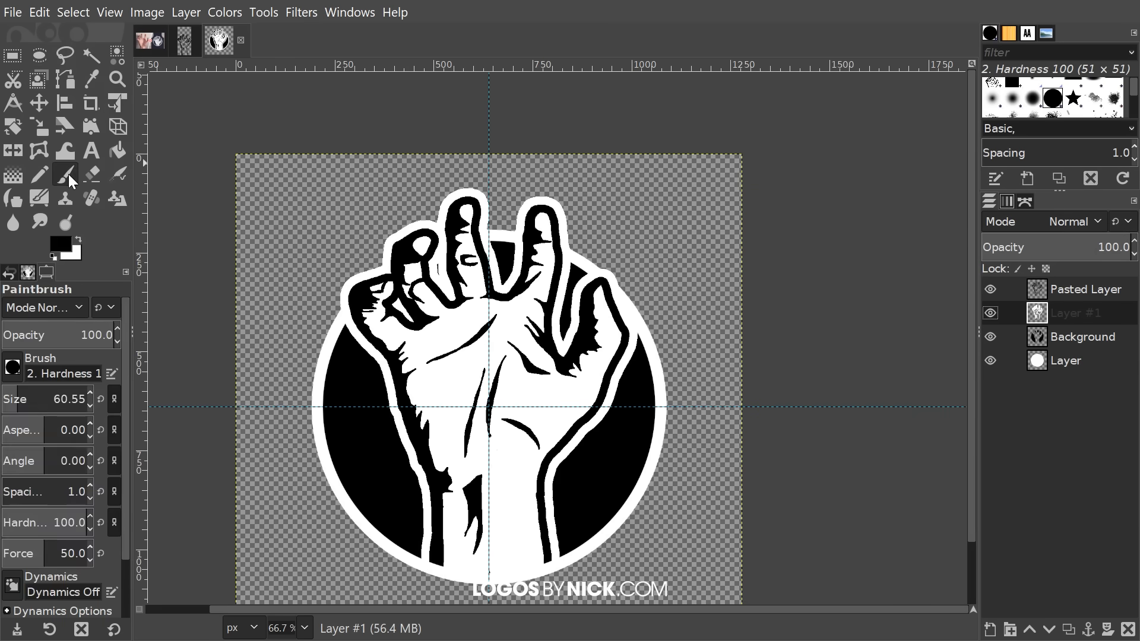
{"action": "left_click", "coordinate": [79, 239]}
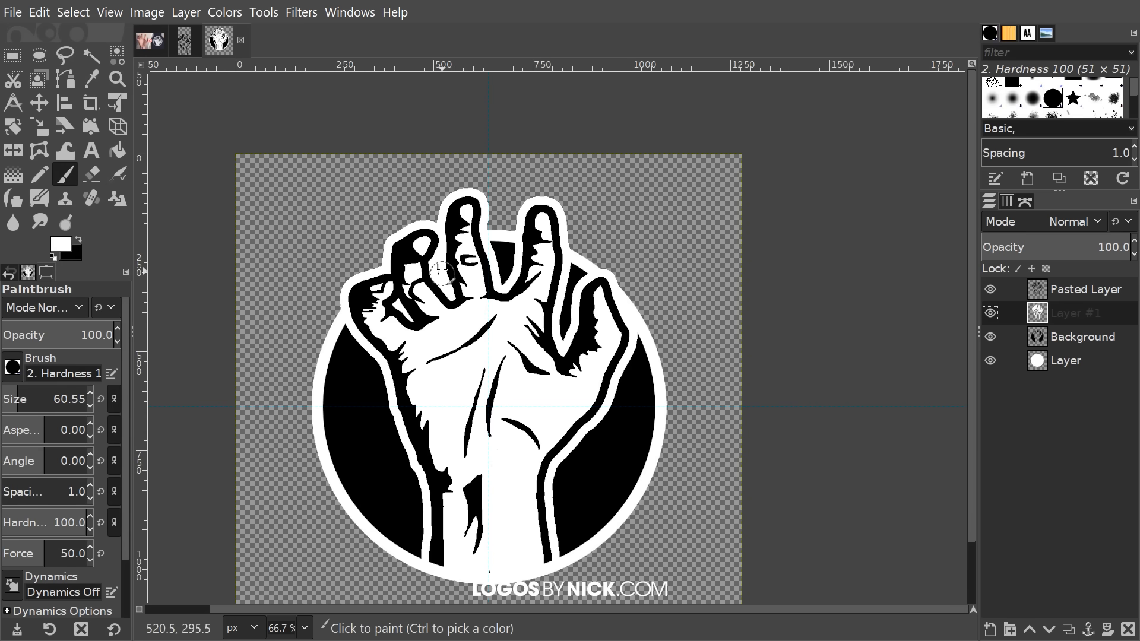
{"action": "scroll", "coordinate": [440, 270], "scroll_direction": "up", "scroll_amount": 3}
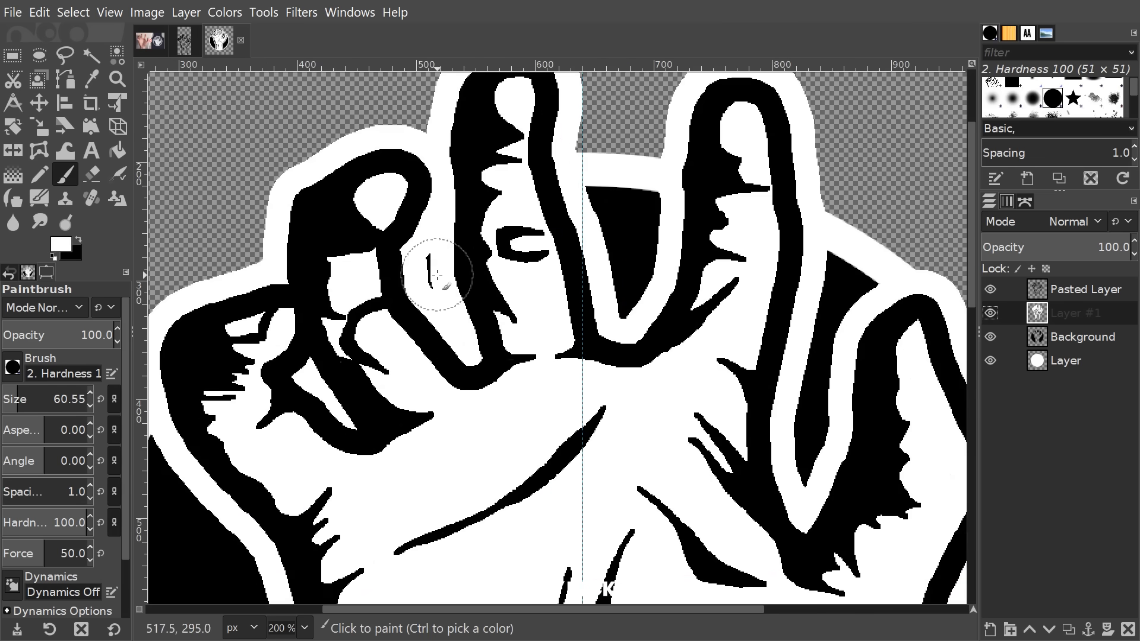
{"action": "left_click", "coordinate": [436, 275]}
{"action": "scroll", "coordinate": [439, 254], "scroll_direction": "up", "scroll_amount": 4}
{"action": "scroll", "coordinate": [440, 254], "scroll_direction": "right", "scroll_amount": 2}
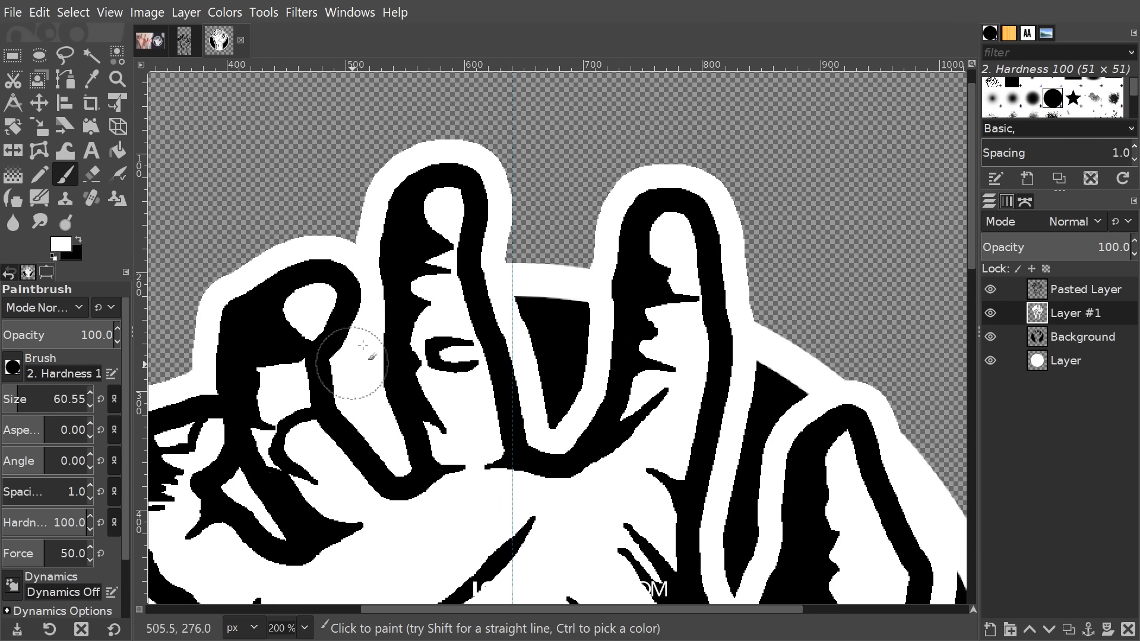
- Paint white over the remaining stray specks in the palm and wrist area of the outline layer
{"action": "scroll", "coordinate": [353, 366], "scroll_direction": "down", "scroll_amount": 8}
{"action": "scroll", "coordinate": [412, 162], "scroll_direction": "right", "scroll_amount": 2}
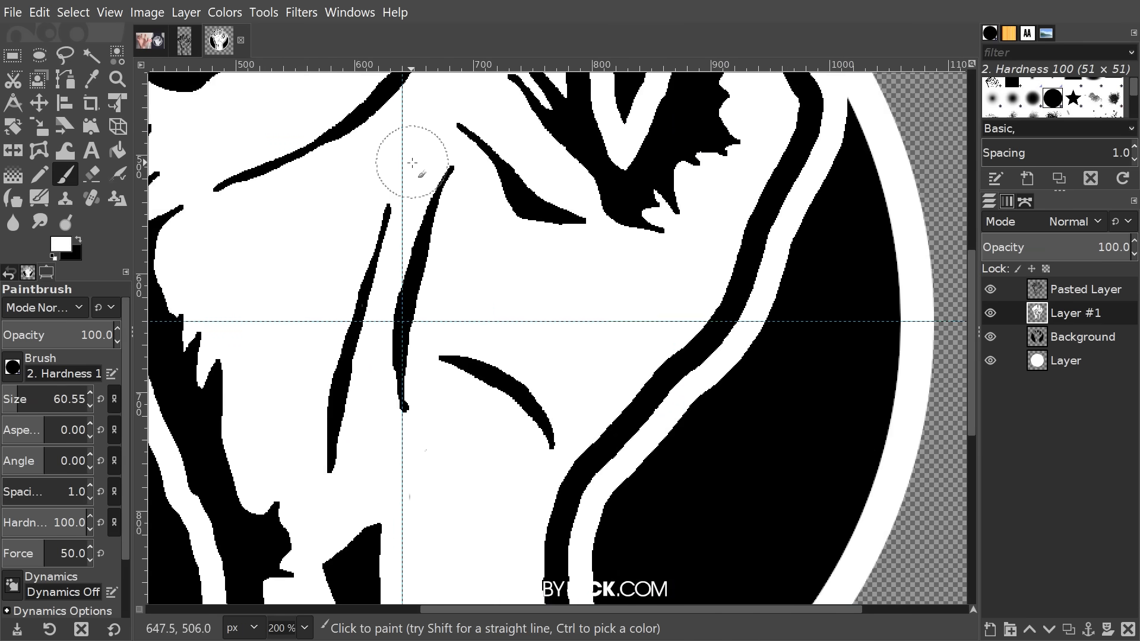
{"action": "left_click_drag", "start_coordinate": [553, 270], "coordinate": [619, 77]}
{"action": "left_click_drag", "start_coordinate": [562, 175], "coordinate": [555, 549]}
{"action": "left_click_drag", "start_coordinate": [542, 194], "coordinate": [506, 527]}
{"action": "scroll", "coordinate": [475, 499], "scroll_direction": "down", "scroll_amount": 3}
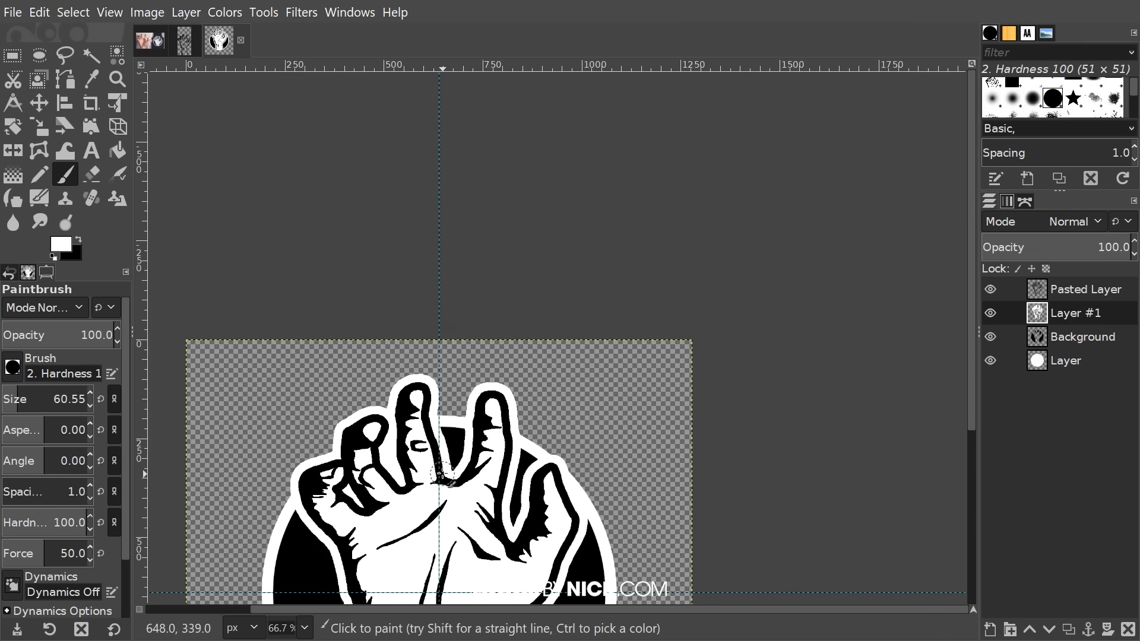
- Compare the whole hand graphic with the shirt mockup in the reference image
{"action": "key", "text": "1"}
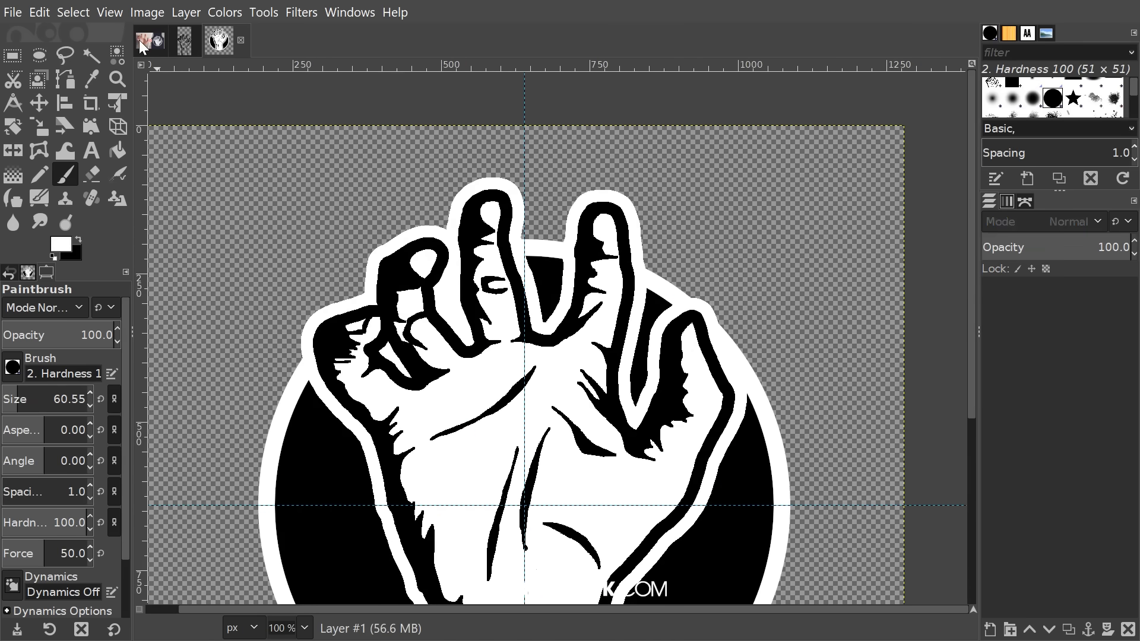
{"action": "left_click", "coordinate": [143, 40]}
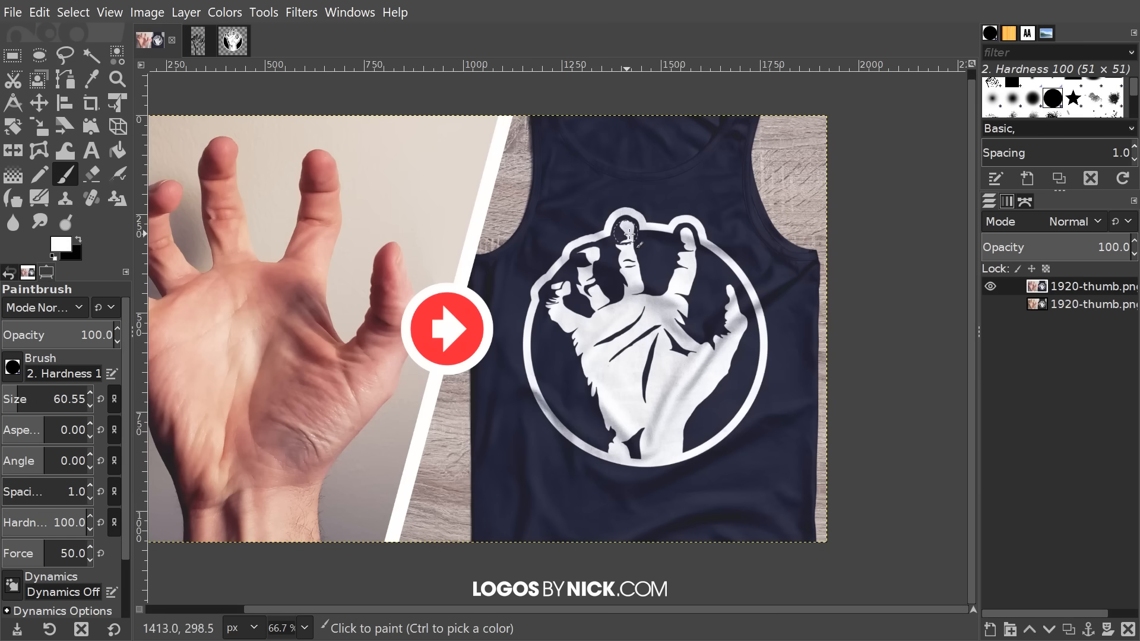
{"action": "left_click", "coordinate": [233, 40]}
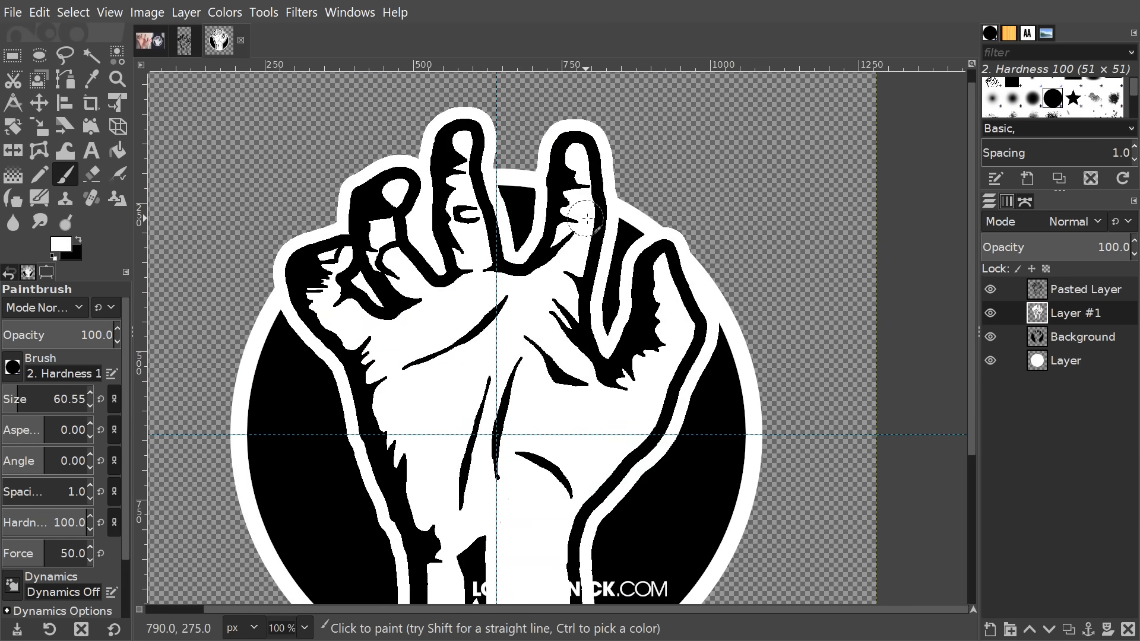
{"action": "scroll", "coordinate": [480, 292], "scroll_direction": "down", "scroll_amount": 2}
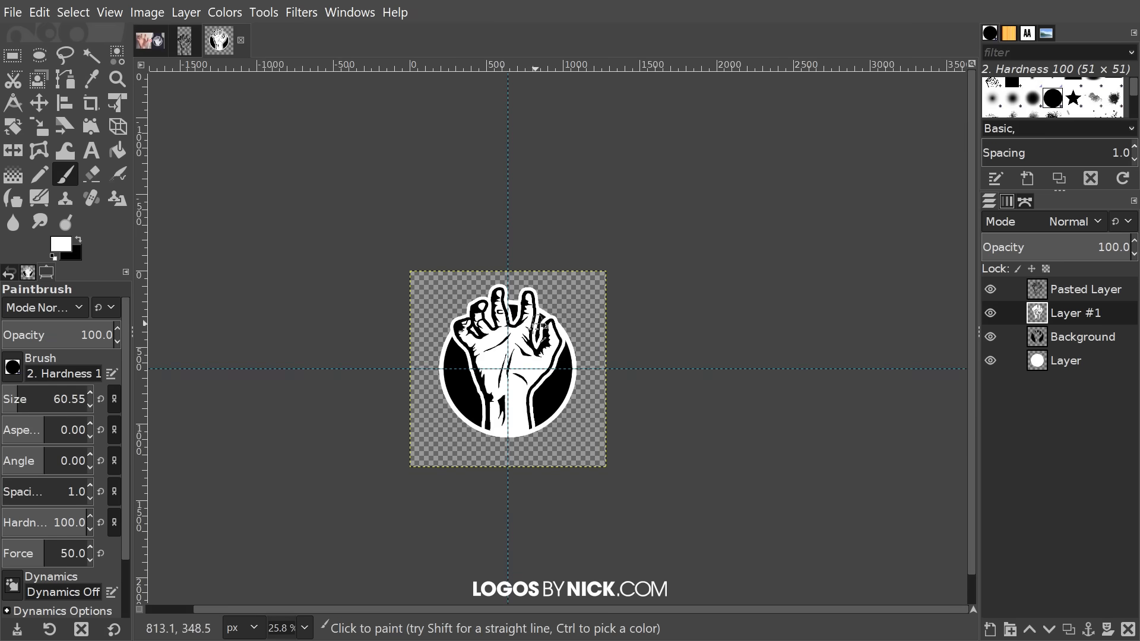
{"action": "scroll", "coordinate": [507, 271], "scroll_direction": "up", "scroll_amount": 3}
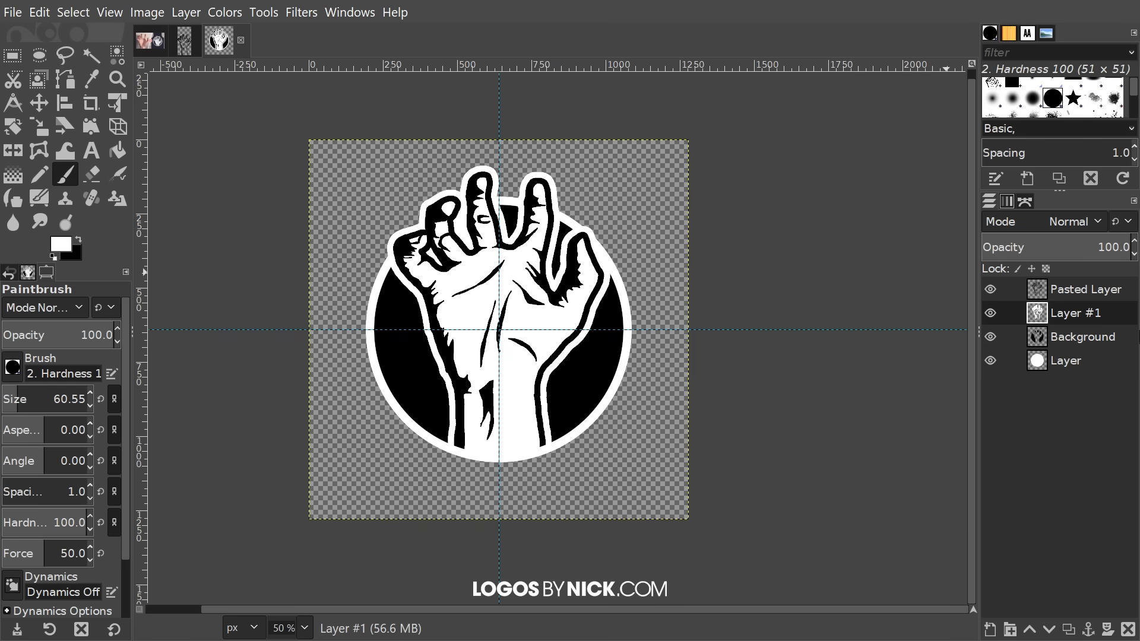
- Add a layer mask initialized to Black (full transparency) to the white hand-outline layer
{"action": "right_click", "coordinate": [1076, 321]}
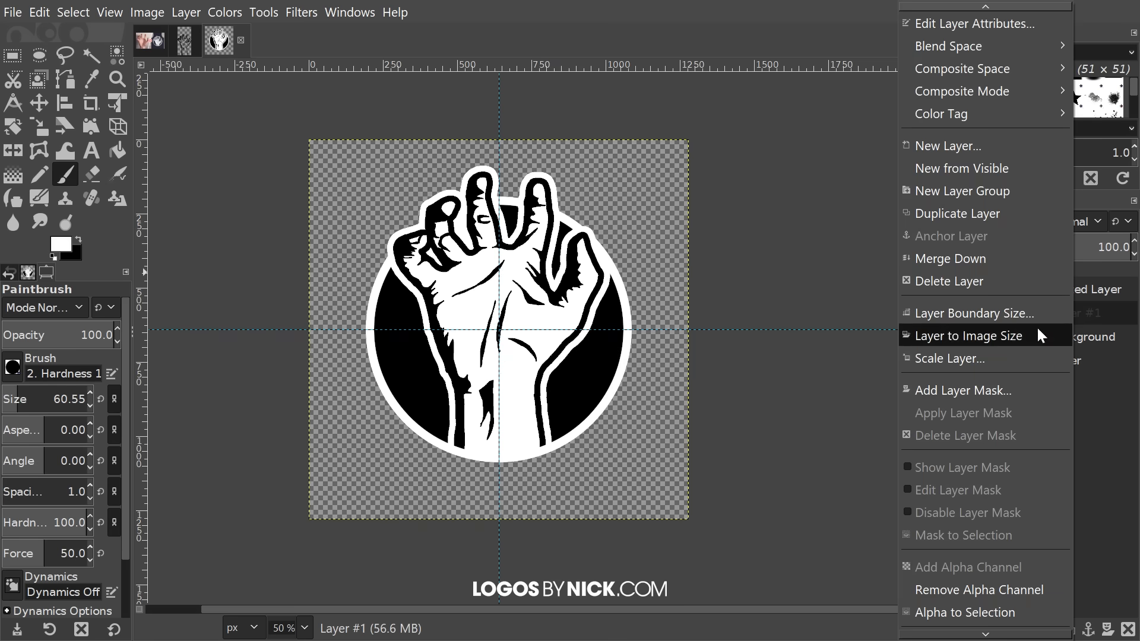
{"action": "left_click", "coordinate": [953, 390]}
{"action": "left_click_drag", "start_coordinate": [921, 282], "coordinate": [878, 254]}
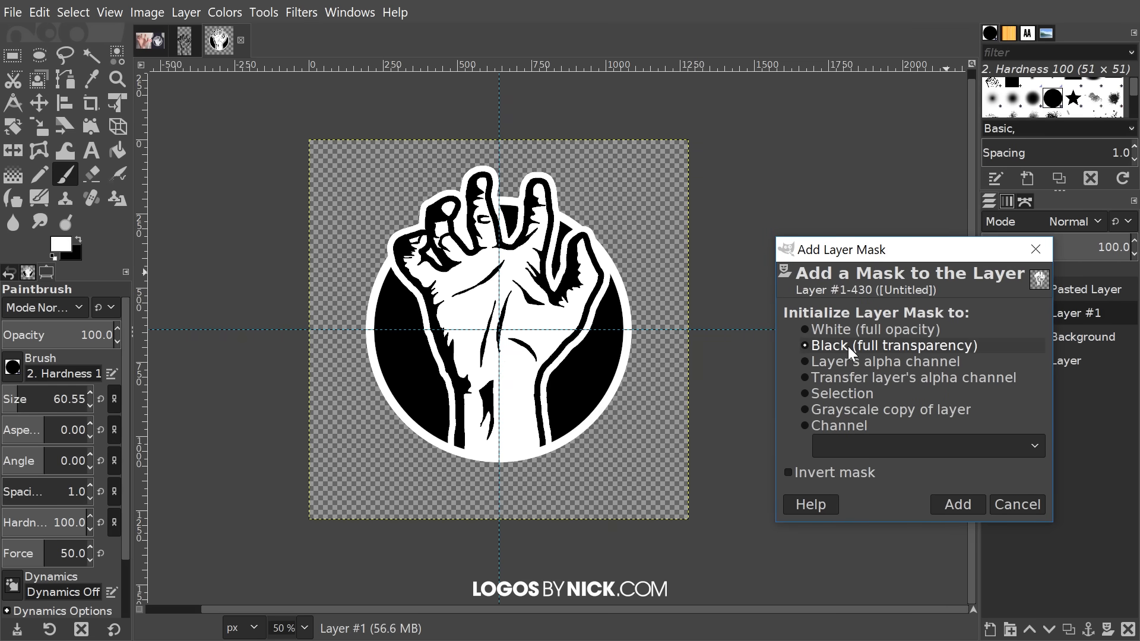
{"action": "left_click", "coordinate": [958, 504]}
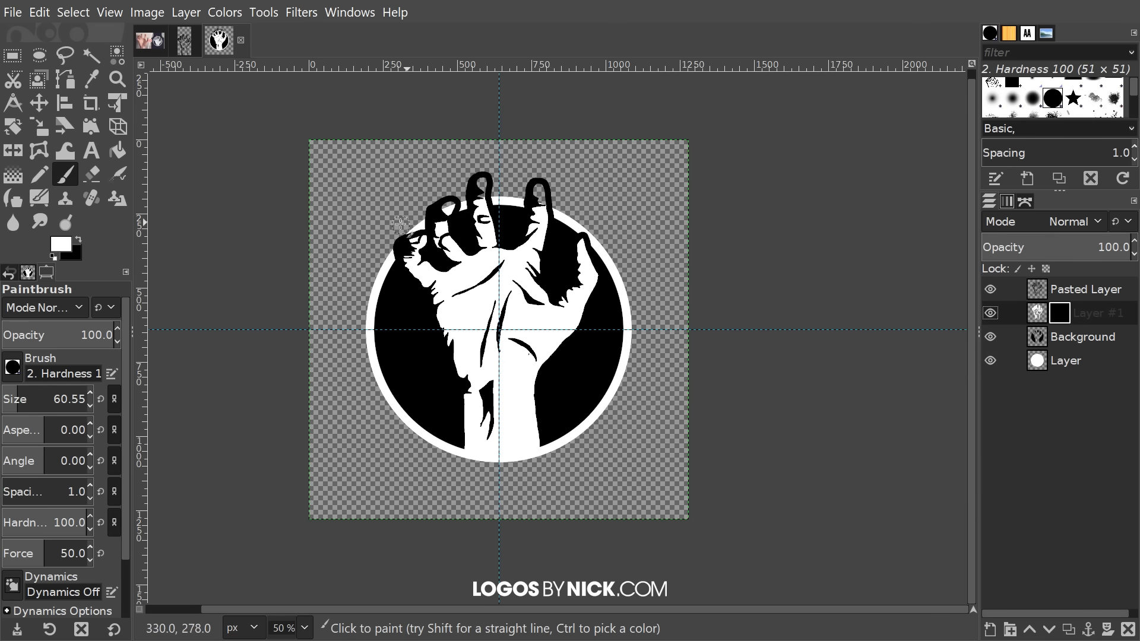
- Paint white on the layer mask around the fingertips that extend beyond the circle to reveal their white outline
{"action": "scroll", "coordinate": [413, 252], "scroll_direction": "up", "scroll_amount": 3, "text": "ctrl"}
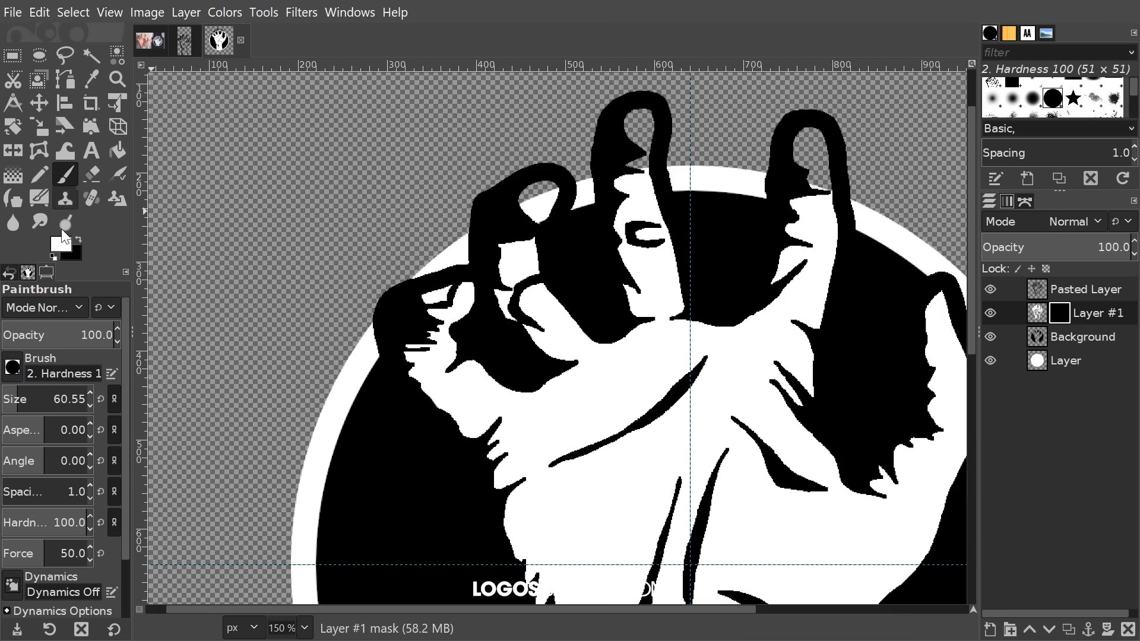
{"action": "mouse_move", "coordinate": [354, 311]}
{"action": "left_mouse_down"}
{"action": "mouse_move", "coordinate": [378, 275]}
{"action": "mouse_move", "coordinate": [356, 308]}
{"action": "mouse_move", "coordinate": [426, 244]}
{"action": "mouse_move", "coordinate": [331, 332]}
{"action": "mouse_move", "coordinate": [472, 206]}
{"action": "mouse_move", "coordinate": [485, 159]}
{"action": "mouse_move", "coordinate": [515, 176]}
{"action": "mouse_move", "coordinate": [513, 197]}
{"action": "mouse_move", "coordinate": [564, 173]}
{"action": "mouse_move", "coordinate": [627, 96]}
{"action": "mouse_move", "coordinate": [646, 94]}
{"action": "mouse_move", "coordinate": [638, 151]}
{"action": "mouse_move", "coordinate": [666, 142]}
{"action": "mouse_move", "coordinate": [672, 103]}
{"action": "mouse_move", "coordinate": [674, 134]}
{"action": "left_mouse_up"}
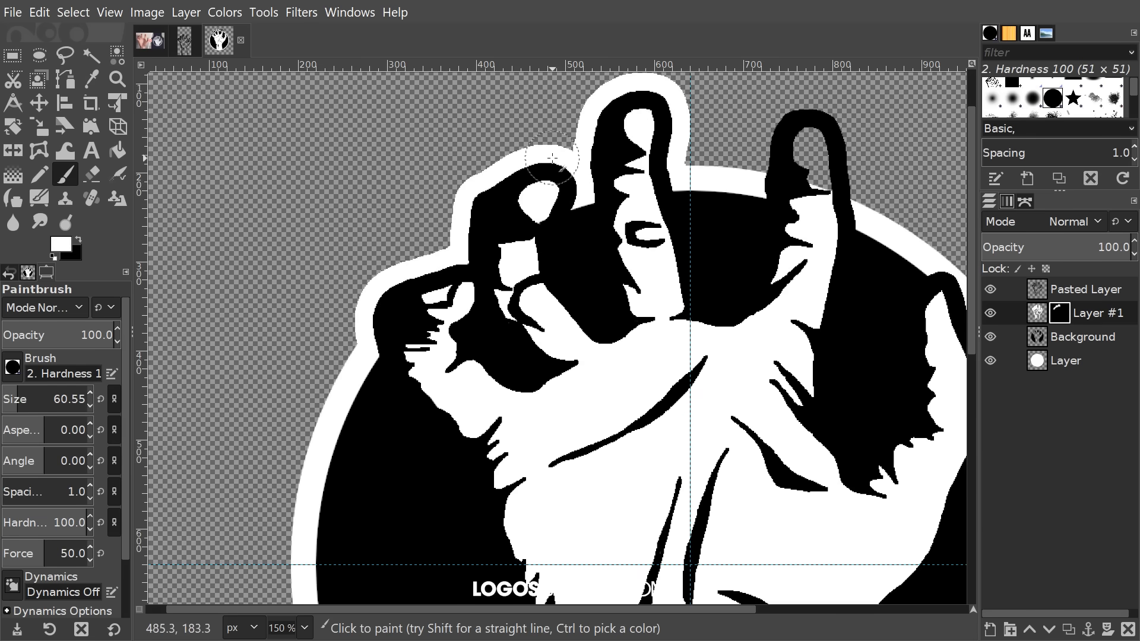
{"action": "left_click_drag", "start_coordinate": [514, 203], "coordinate": [333, 255]}
{"action": "mouse_move", "coordinate": [564, 185]}
{"action": "left_mouse_down"}
{"action": "mouse_move", "coordinate": [598, 158]}
{"action": "mouse_move", "coordinate": [602, 185]}
{"action": "mouse_move", "coordinate": [579, 210]}
{"action": "mouse_move", "coordinate": [644, 145]}
{"action": "mouse_move", "coordinate": [663, 209]}
{"action": "mouse_move", "coordinate": [684, 230]}
{"action": "mouse_move", "coordinate": [627, 195]}
{"action": "mouse_move", "coordinate": [706, 247]}
{"action": "mouse_move", "coordinate": [632, 196]}
{"action": "mouse_move", "coordinate": [622, 213]}
{"action": "mouse_move", "coordinate": [646, 218]}
{"action": "mouse_move", "coordinate": [557, 196]}
{"action": "mouse_move", "coordinate": [745, 222]}
{"action": "mouse_move", "coordinate": [779, 272]}
{"action": "mouse_move", "coordinate": [771, 298]}
{"action": "mouse_move", "coordinate": [814, 325]}
{"action": "mouse_move", "coordinate": [659, 209]}
{"action": "left_mouse_up"}
- Apply the layer mask to the white hand-outline layer
{"action": "scroll", "coordinate": [626, 285], "scroll_direction": "down", "scroll_amount": 3}
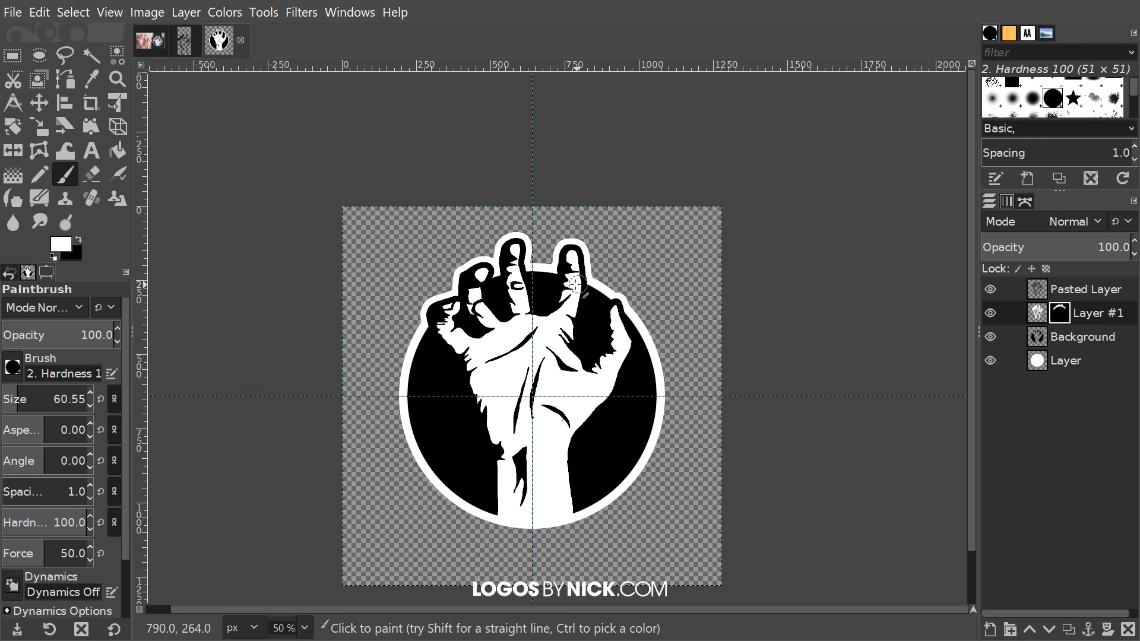
{"action": "right_click", "coordinate": [1074, 305]}
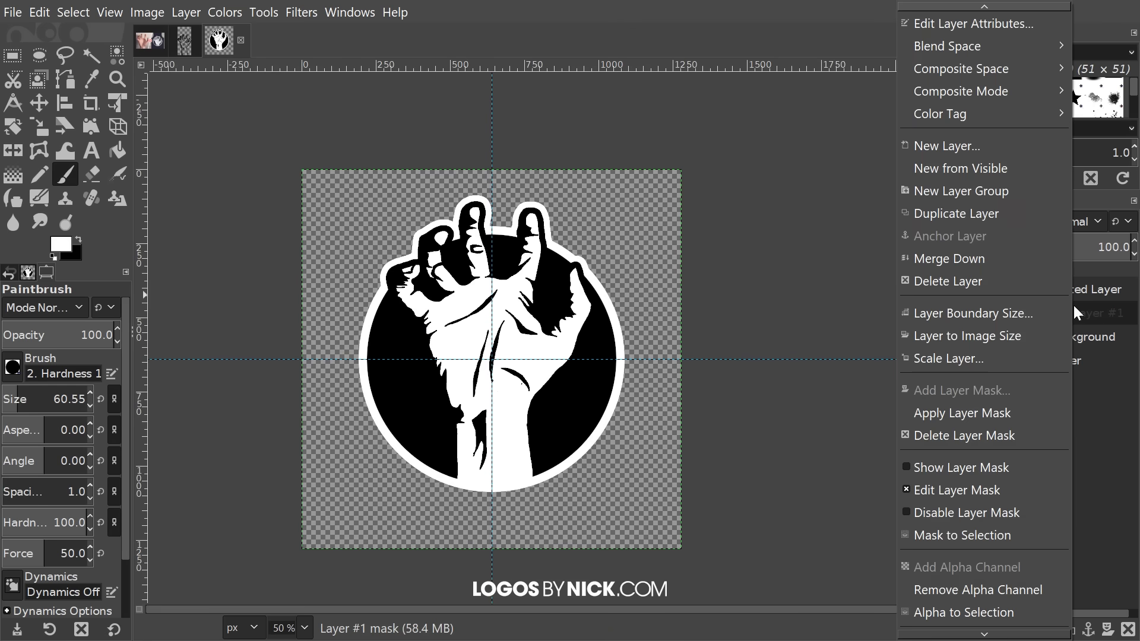
{"action": "left_click", "coordinate": [957, 418]}
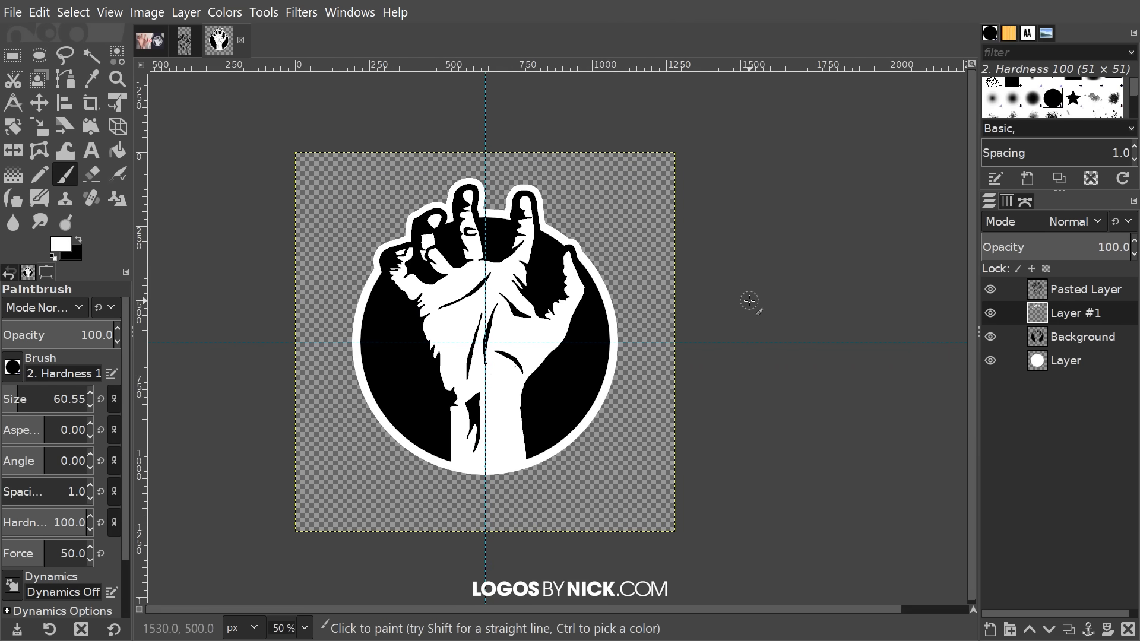